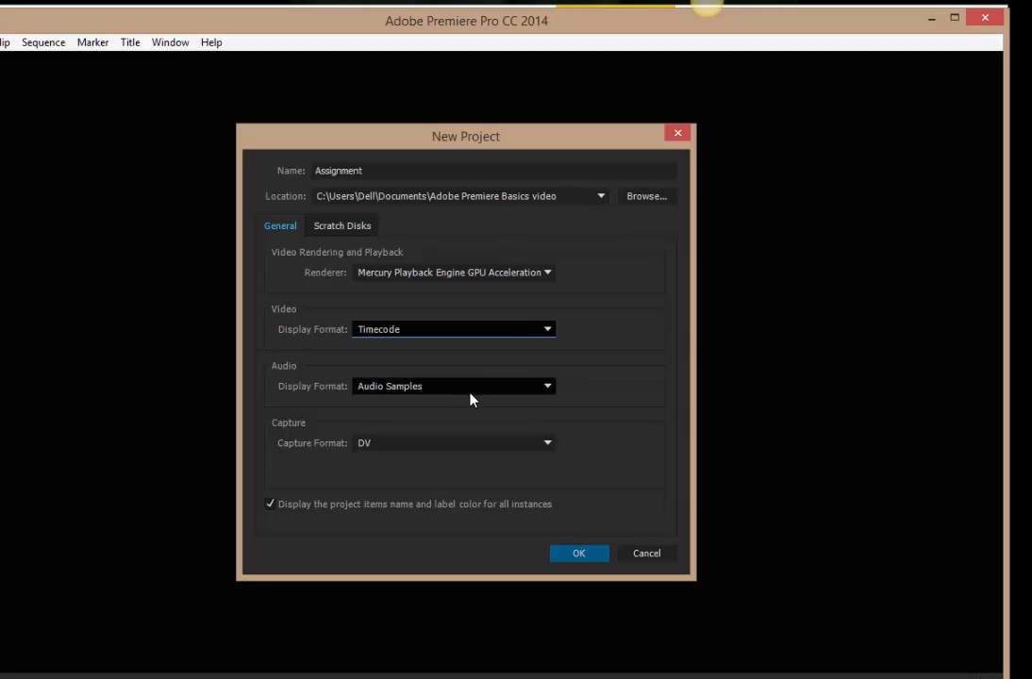
Create the project named Assignment in the Adobe Premiere Basics video folder, overwriting the existing project.
{"action": "left_click", "coordinate": [577, 554]}
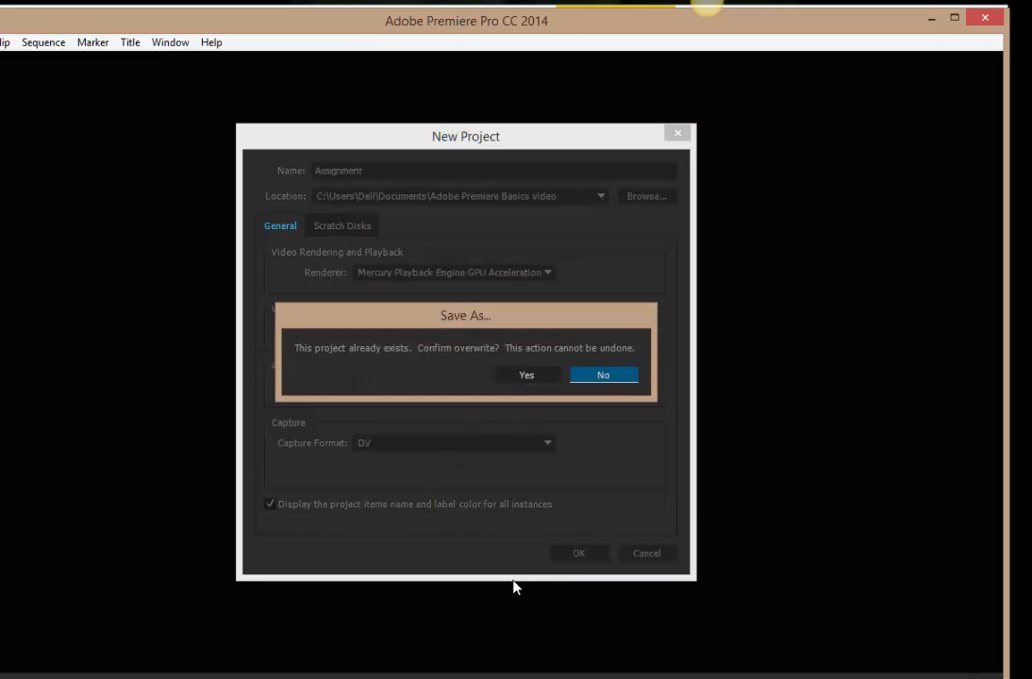
{"action": "left_click", "coordinate": [533, 377]}
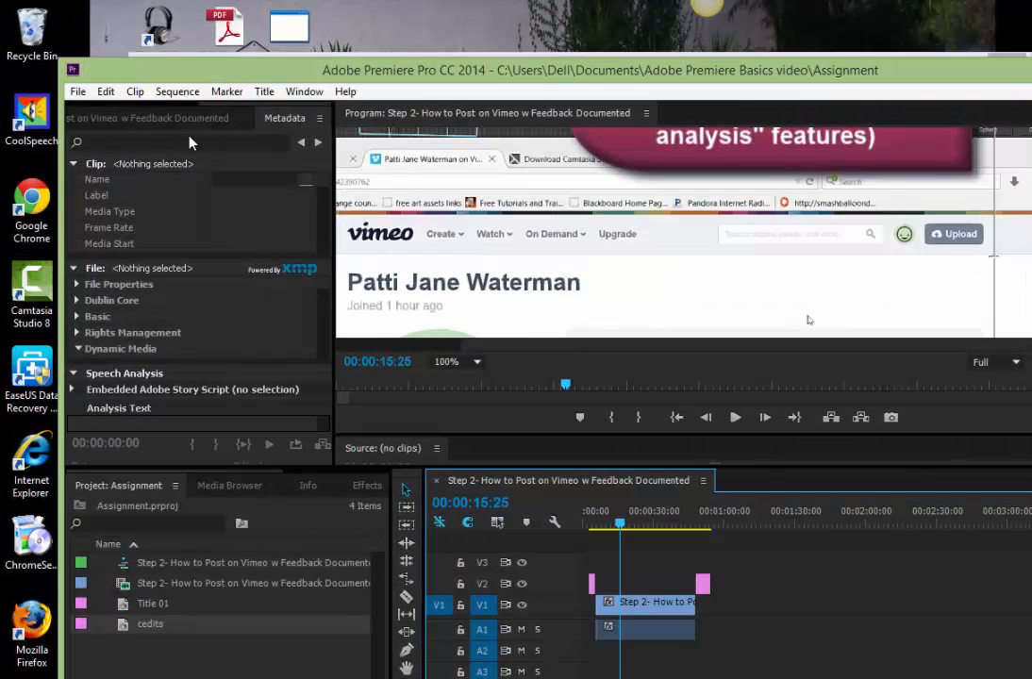
In the sequence settings, set the timebase to 24.00 frames/second and choose 44100 Hz and Audio Samples for the audio.
{"action": "left_click", "coordinate": [177, 91]}
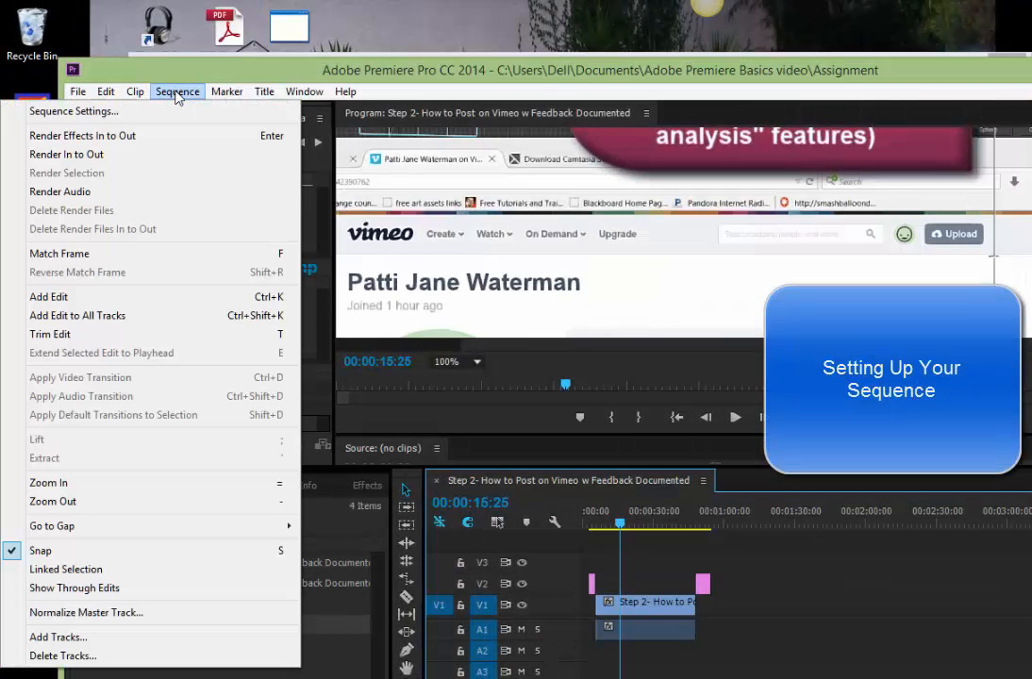
{"action": "left_click", "coordinate": [157, 113]}
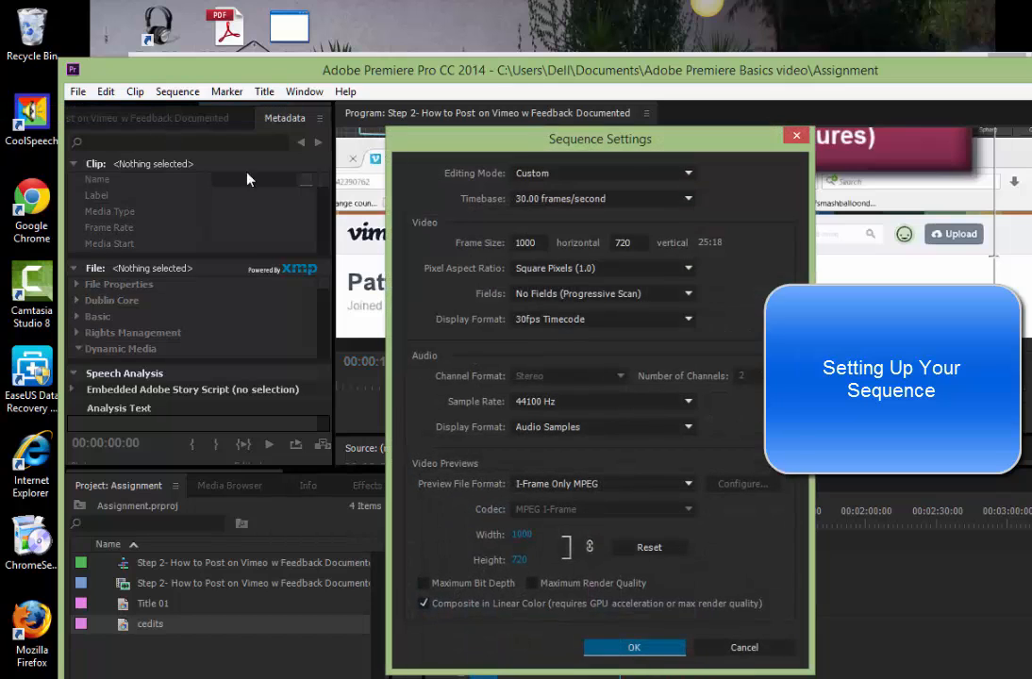
{"action": "left_click", "coordinate": [581, 200]}
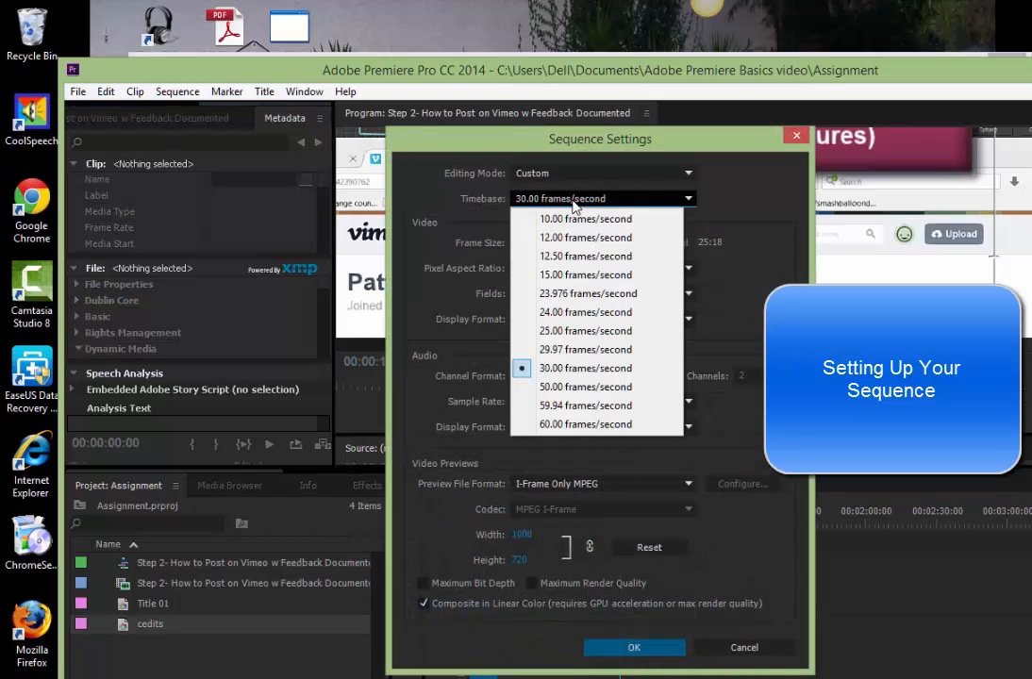
{"action": "left_click", "coordinate": [560, 313]}
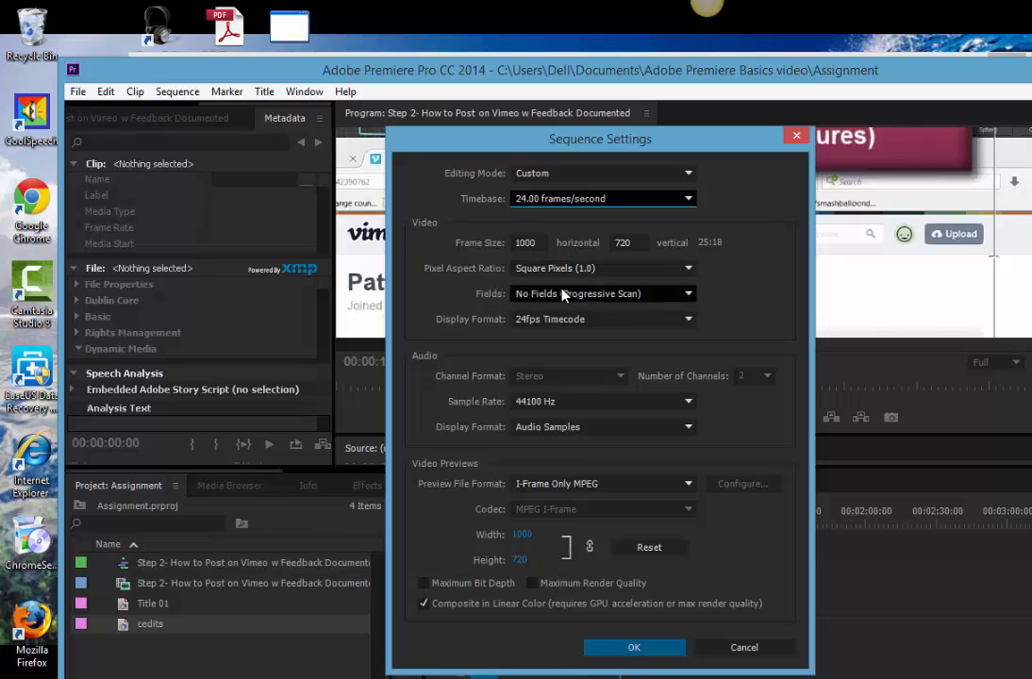
{"action": "left_click", "coordinate": [569, 405]}
{"action": "left_click", "coordinate": [573, 438]}
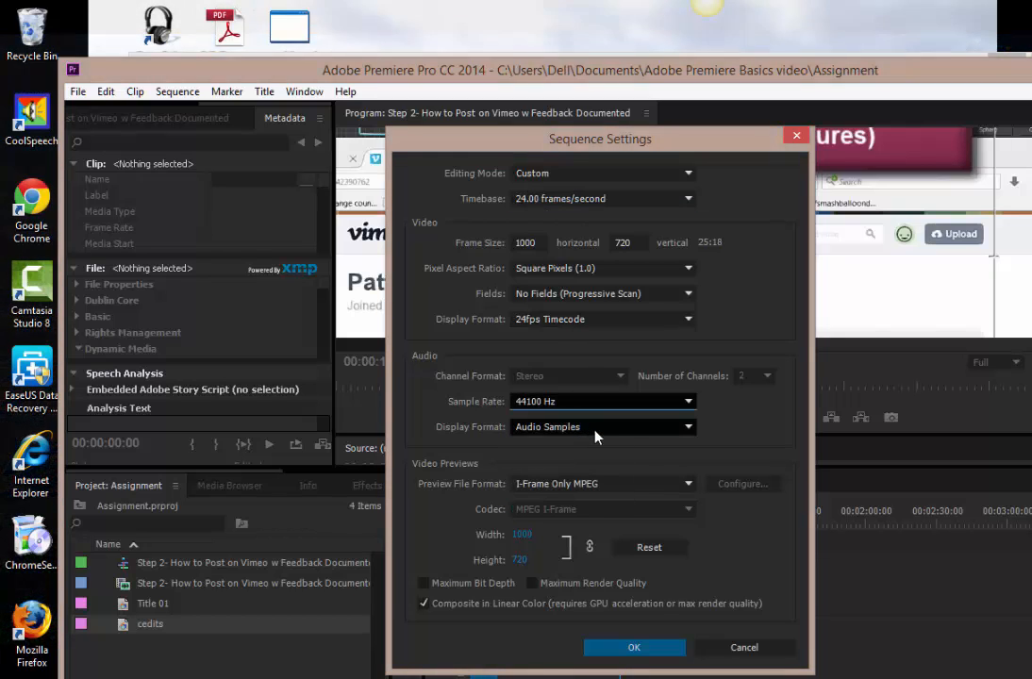
{"action": "left_click", "coordinate": [595, 433]}
{"action": "left_click", "coordinate": [594, 435]}
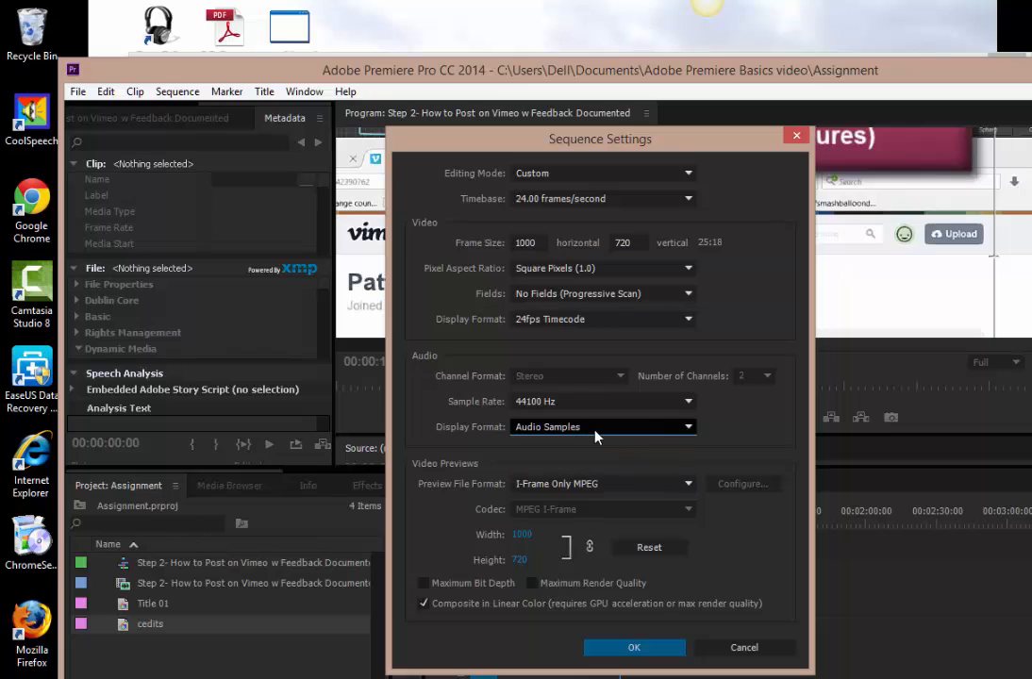
Set the sequence's preview file format to Microsoft AVI with the DV (24p Advanced) codec and apply the settings, accepting deletion of all previews.
{"action": "left_click", "coordinate": [618, 486]}
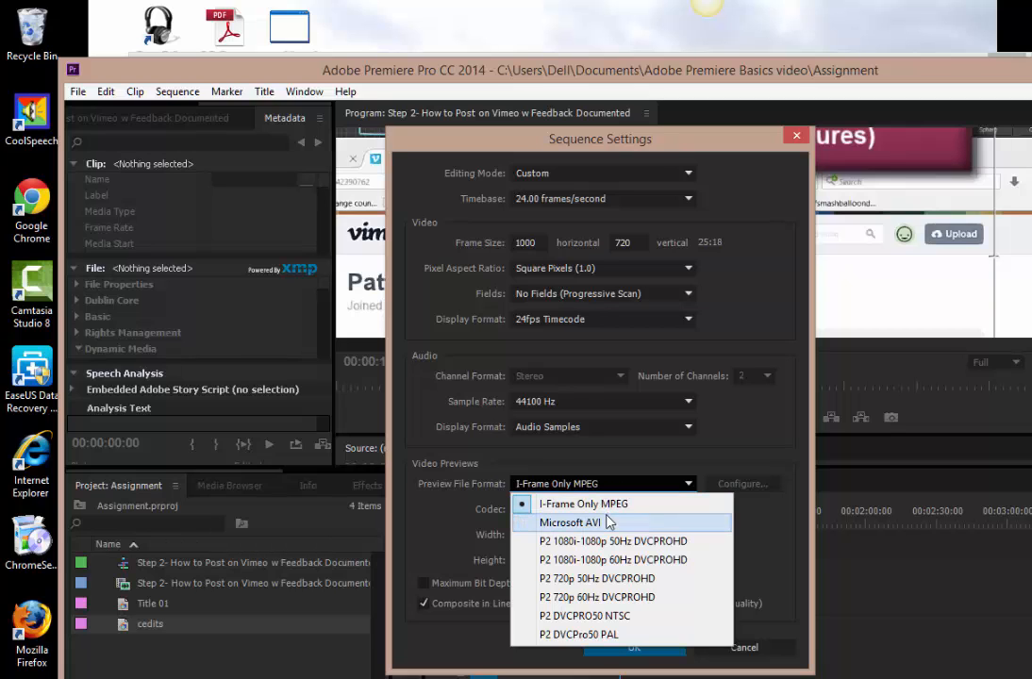
{"action": "left_click", "coordinate": [609, 524]}
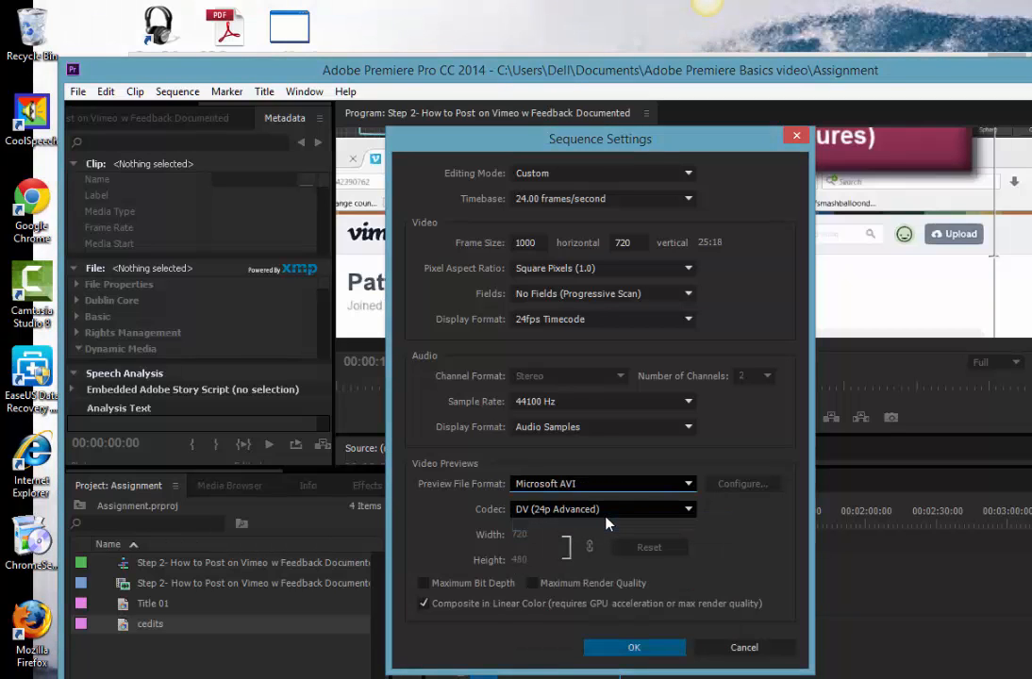
{"action": "left_click", "coordinate": [620, 509]}
{"action": "left_click", "coordinate": [620, 509]}
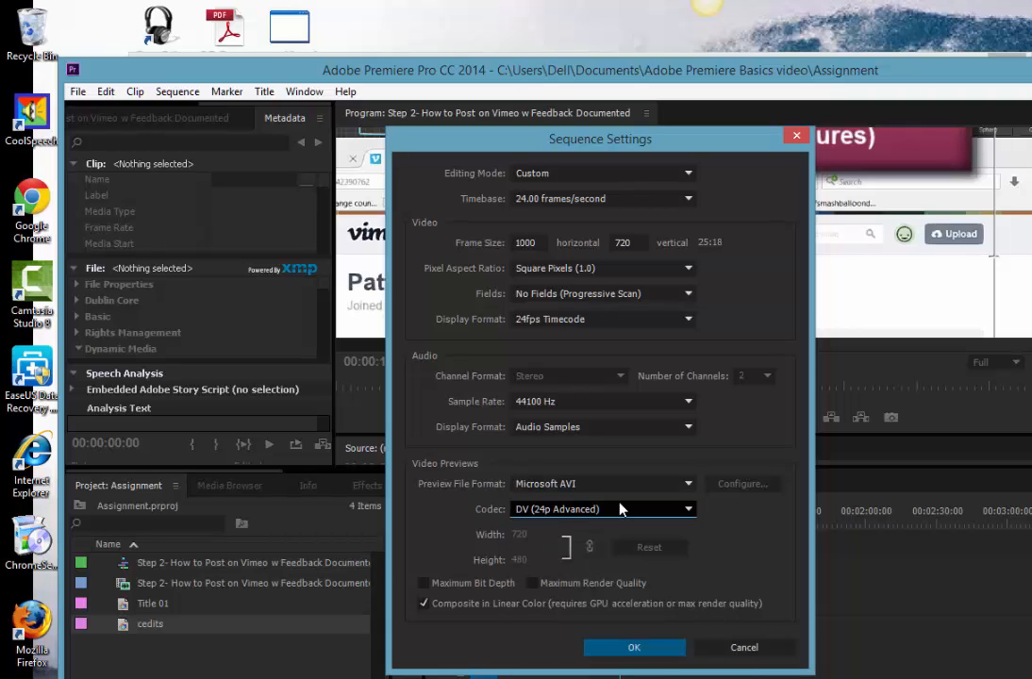
{"action": "left_click", "coordinate": [635, 647]}
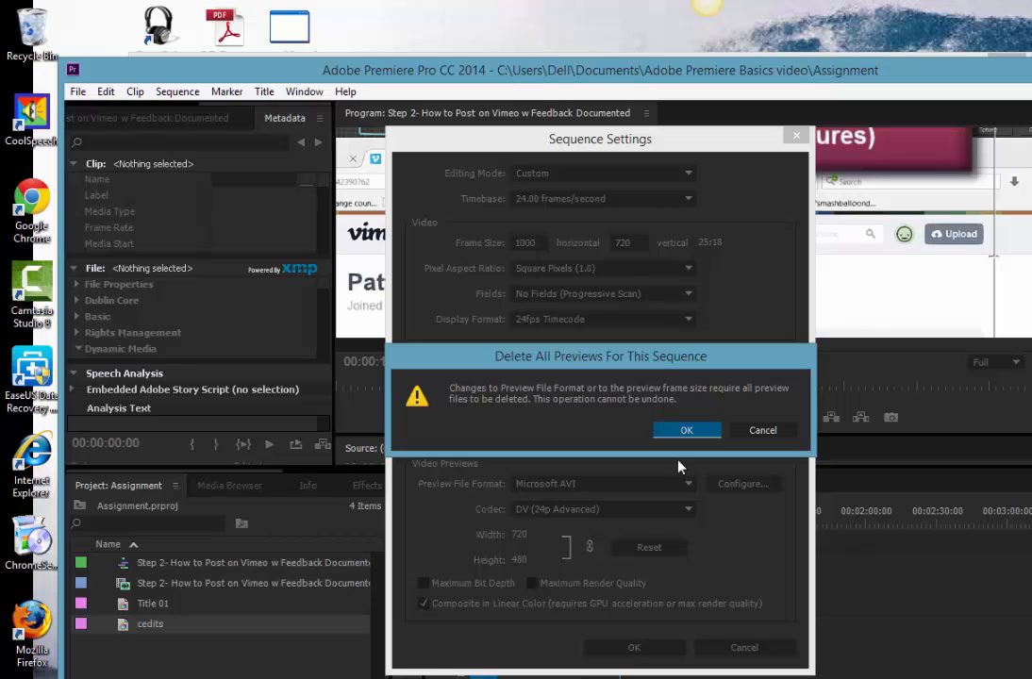
{"action": "left_click", "coordinate": [685, 431]}
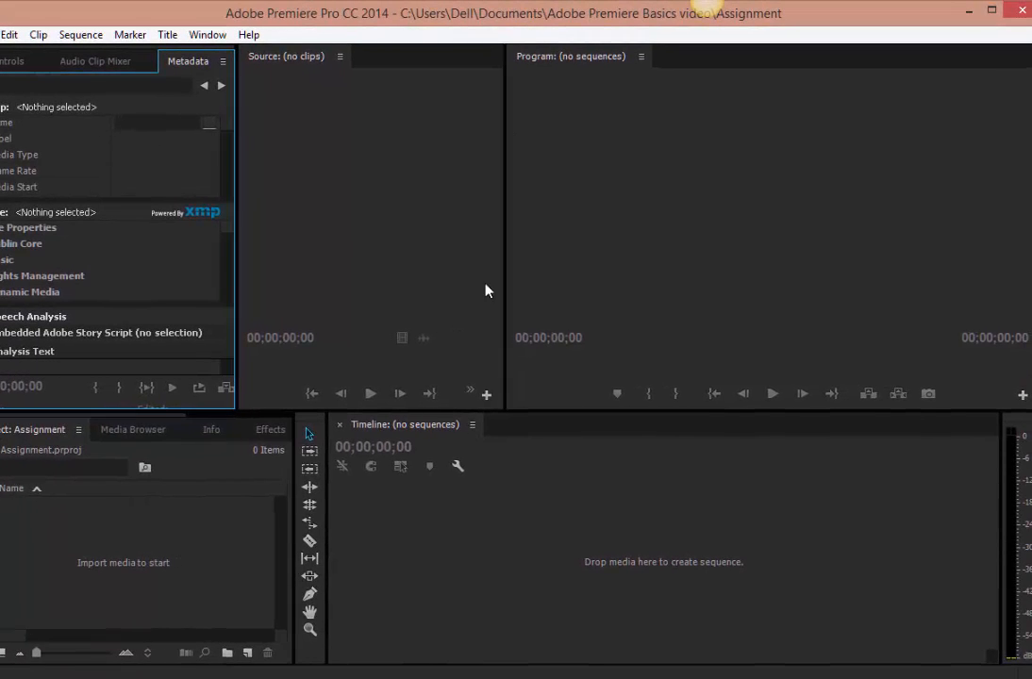
Import "Step 2- How to Post on Vimeo w Feedback Documented" from Downloads and place it on the empty timeline to create a sequence.
{"action": "left_click", "coordinate": [188, 564]}
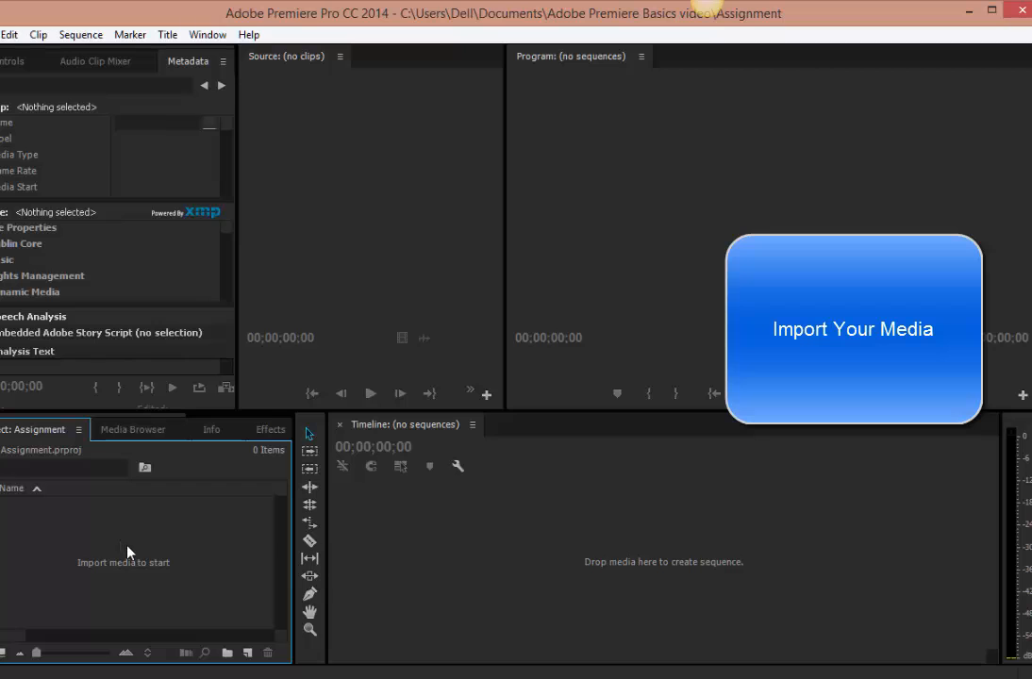
{"action": "right_click", "coordinate": [128, 552]}
{"action": "left_click", "coordinate": [179, 509]}
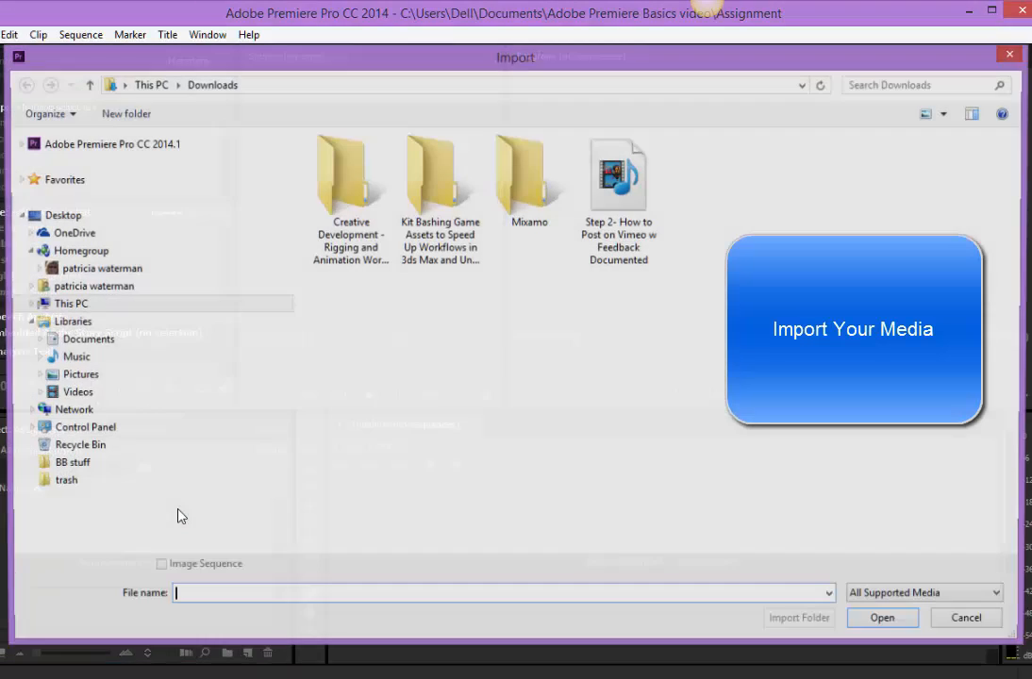
{"action": "left_click", "coordinate": [619, 193]}
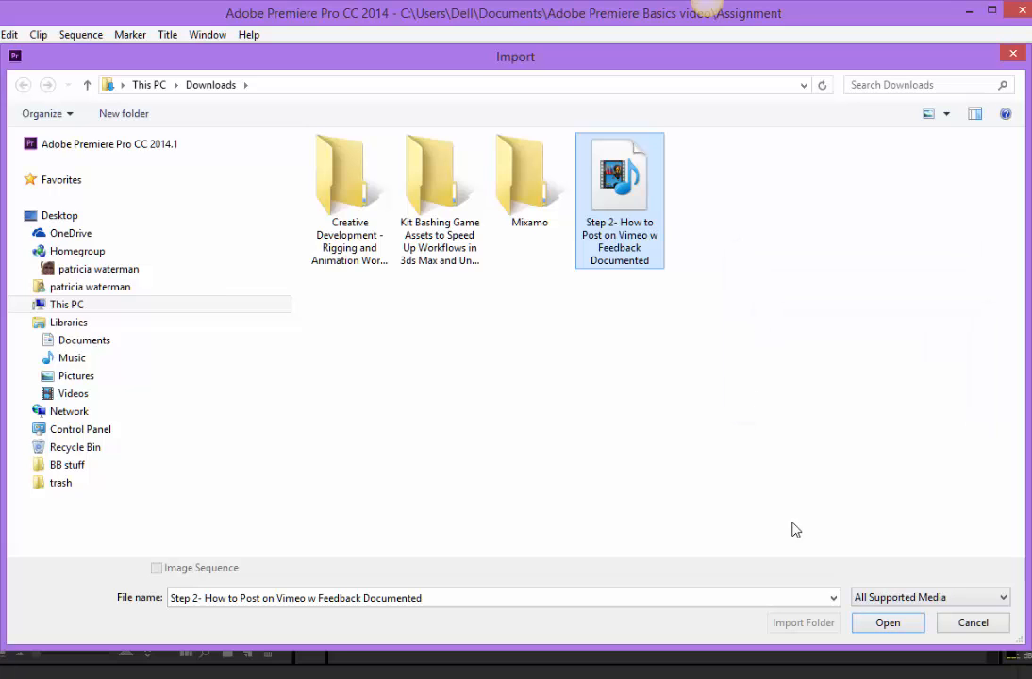
{"action": "left_click", "coordinate": [884, 623]}
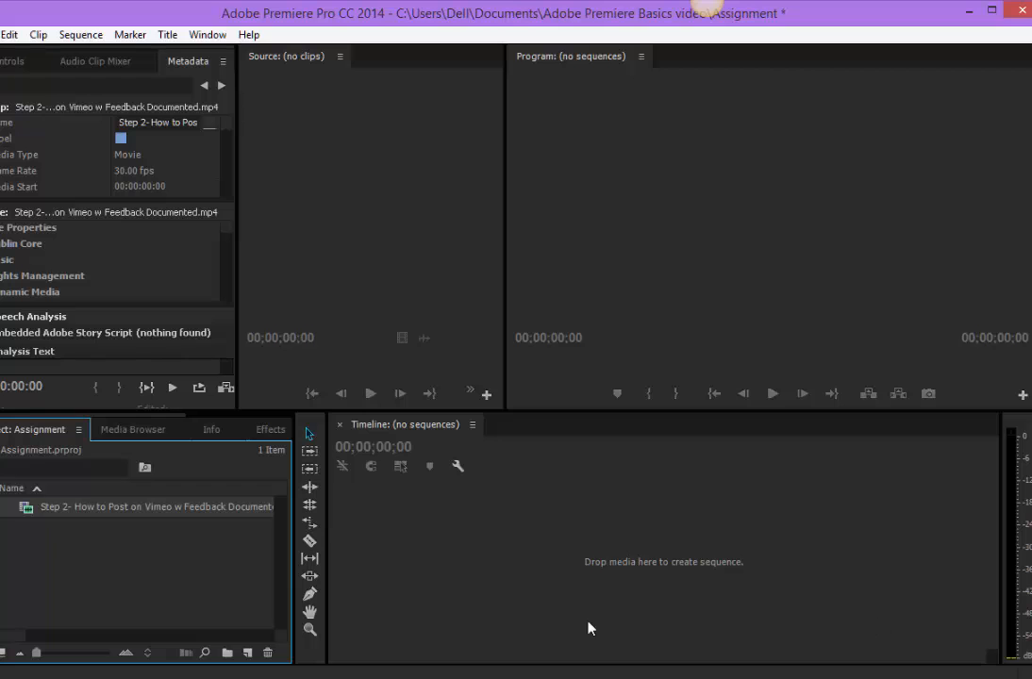
{"action": "left_click_drag", "start_coordinate": [54, 515], "coordinate": [435, 544]}
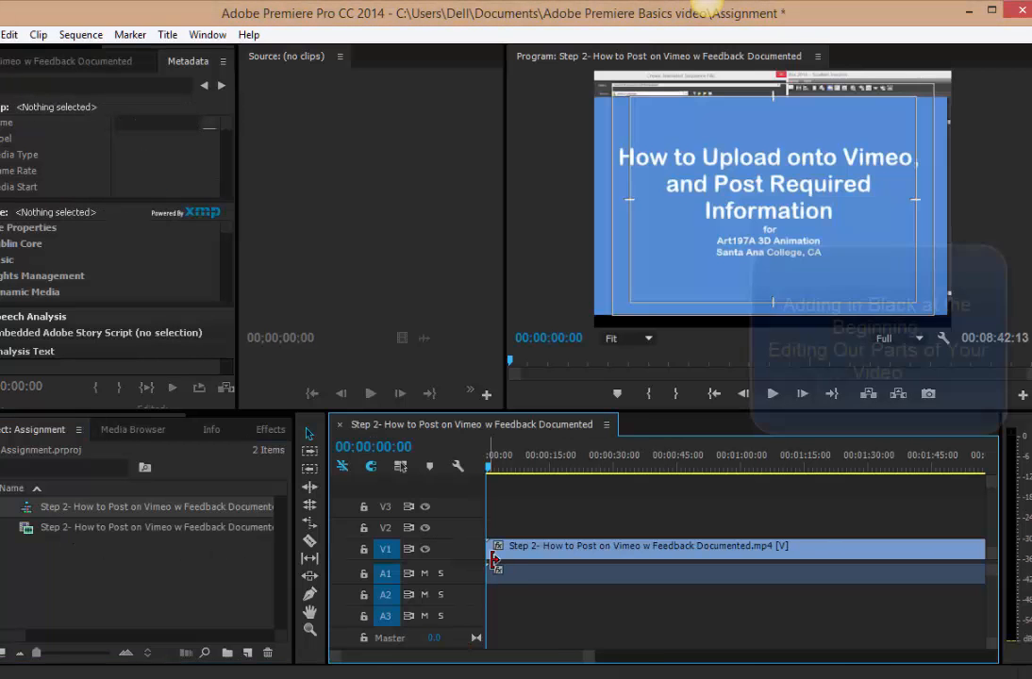
Shift the clip's video and audio together about 12 seconds later on the timeline to leave black at the beginning.
{"action": "left_click_drag", "start_coordinate": [523, 550], "coordinate": [543, 559]}
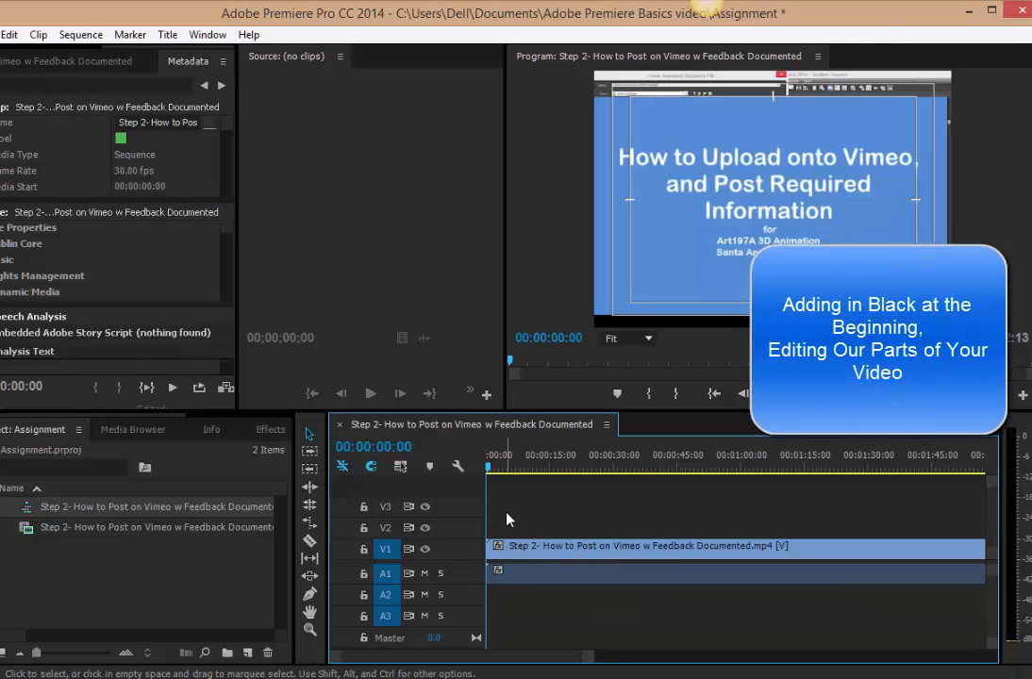
{"action": "left_click", "coordinate": [310, 505]}
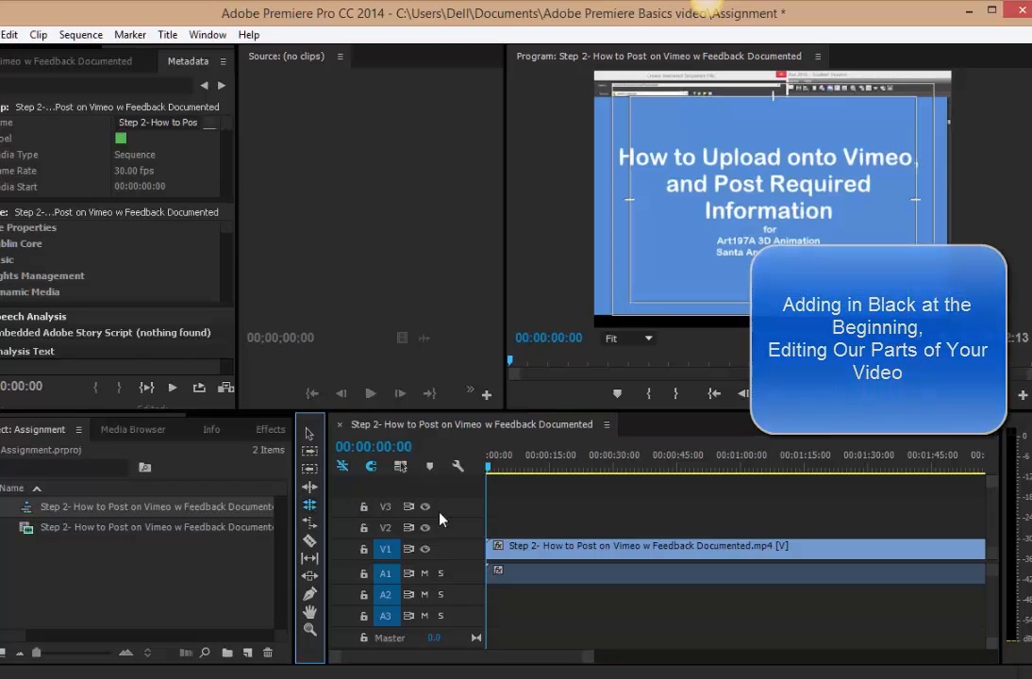
{"action": "left_click_drag", "start_coordinate": [550, 550], "coordinate": [592, 548]}
{"action": "left_click", "coordinate": [309, 433]}
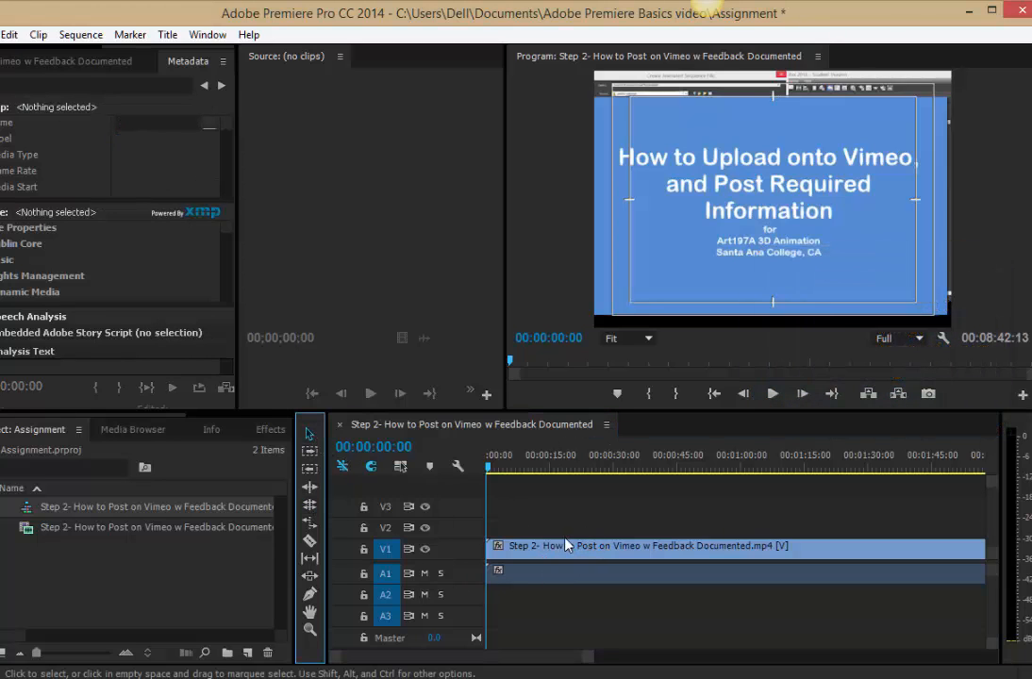
{"action": "left_click_drag", "start_coordinate": [535, 519], "coordinate": [595, 610]}
{"action": "left_click_drag", "start_coordinate": [567, 545], "coordinate": [618, 551]}
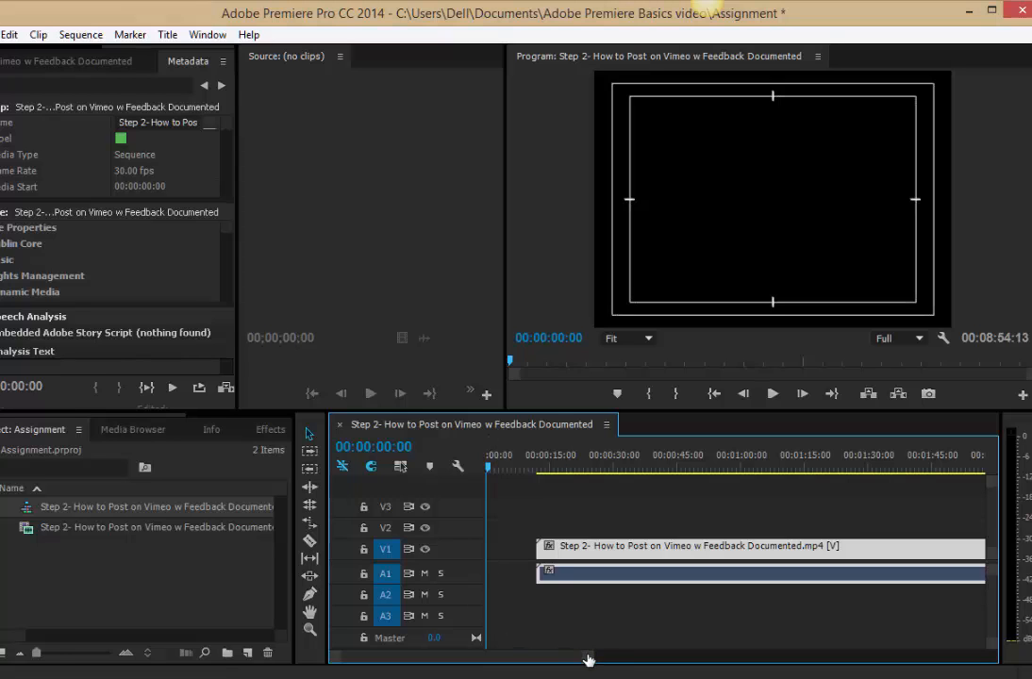
Position the playhead at 00:00:03:01 in the empty gap before the clip.
{"action": "left_click_drag", "start_coordinate": [588, 657], "coordinate": [497, 659]}
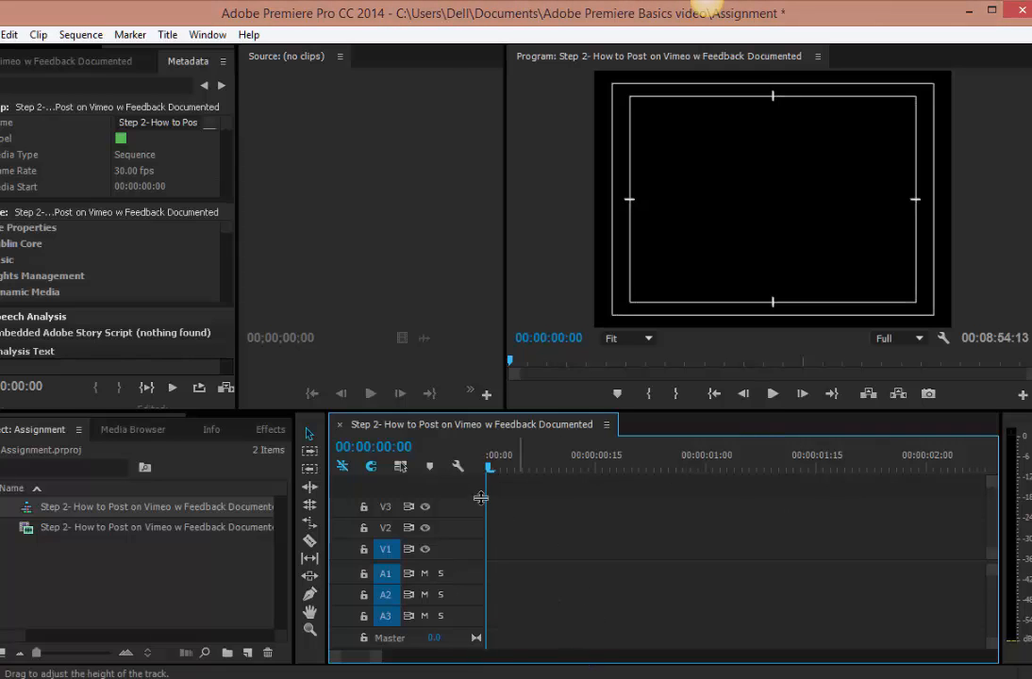
{"action": "left_click_drag", "start_coordinate": [488, 472], "coordinate": [931, 506]}
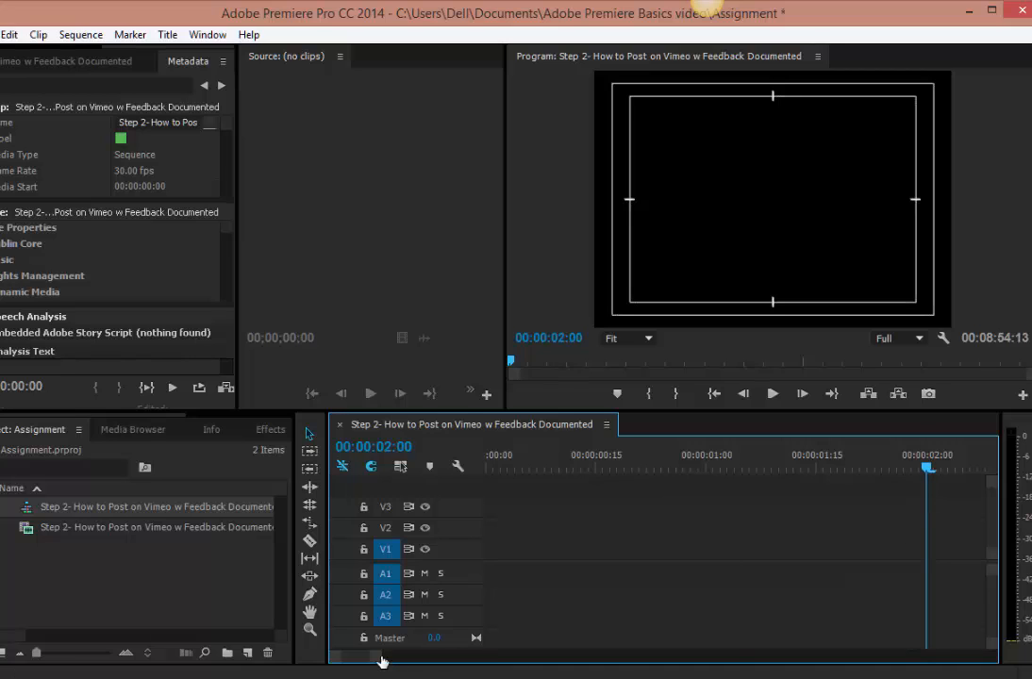
{"action": "left_click_drag", "start_coordinate": [376, 659], "coordinate": [369, 660]}
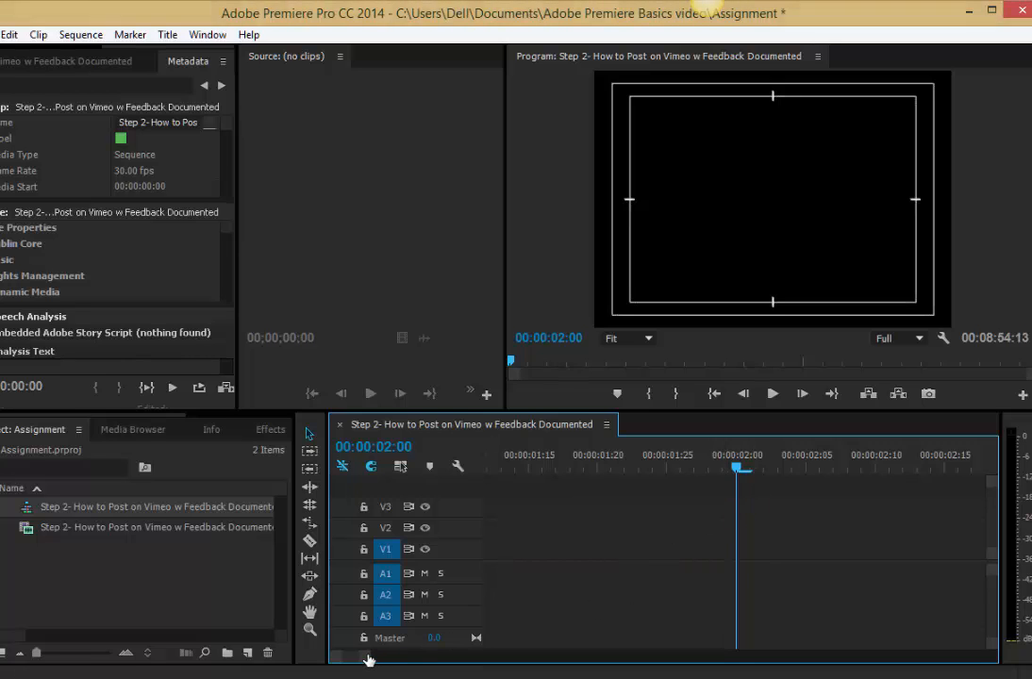
{"action": "left_click_drag", "start_coordinate": [367, 660], "coordinate": [390, 658]}
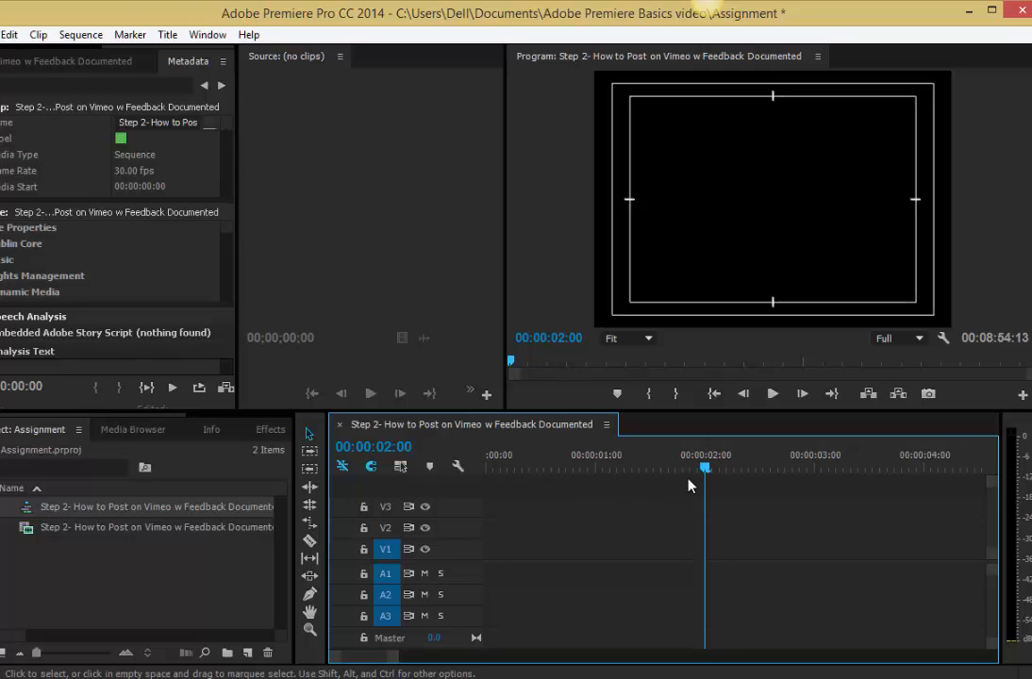
{"action": "left_click_drag", "start_coordinate": [705, 468], "coordinate": [817, 476]}
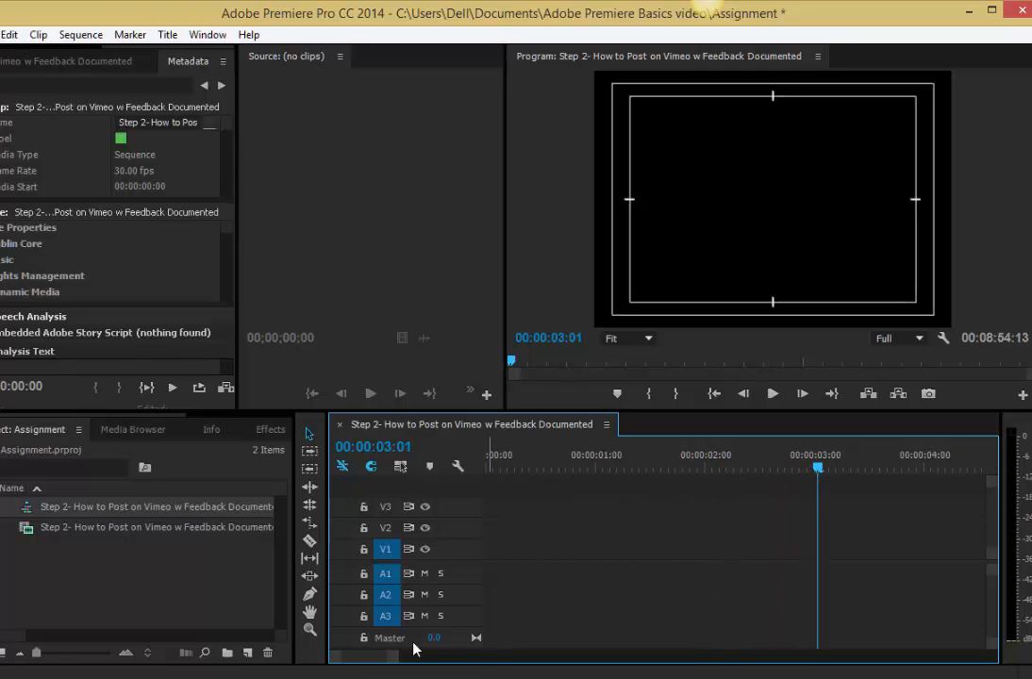
{"action": "left_click_drag", "start_coordinate": [394, 661], "coordinate": [454, 660]}
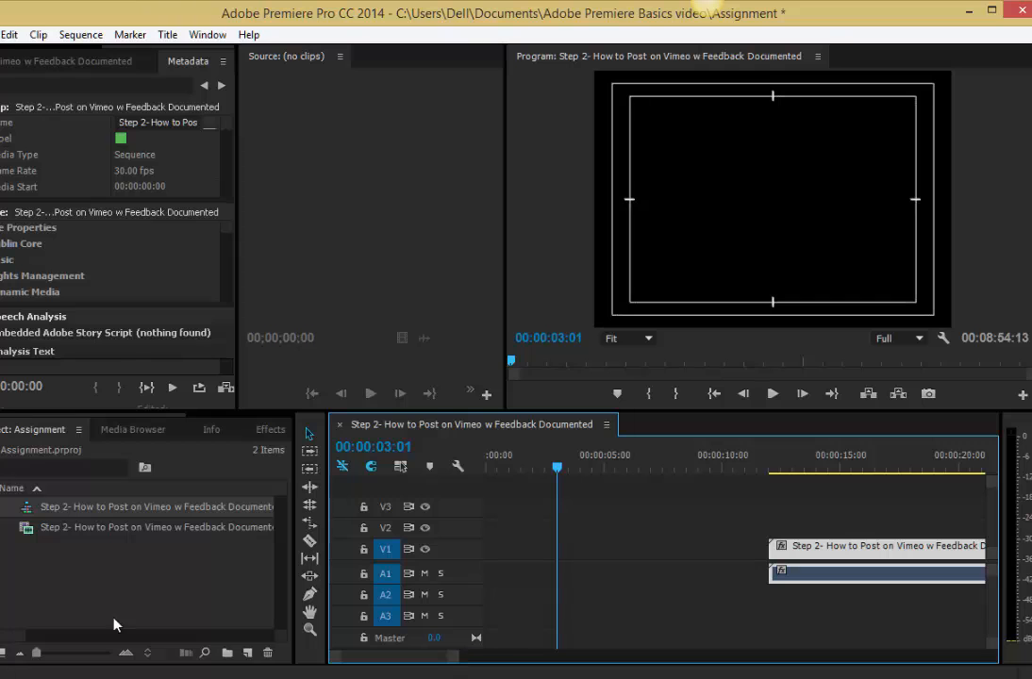
Create a new Default Still title with a 24.00fps timebase.
{"action": "left_click", "coordinate": [106, 575]}
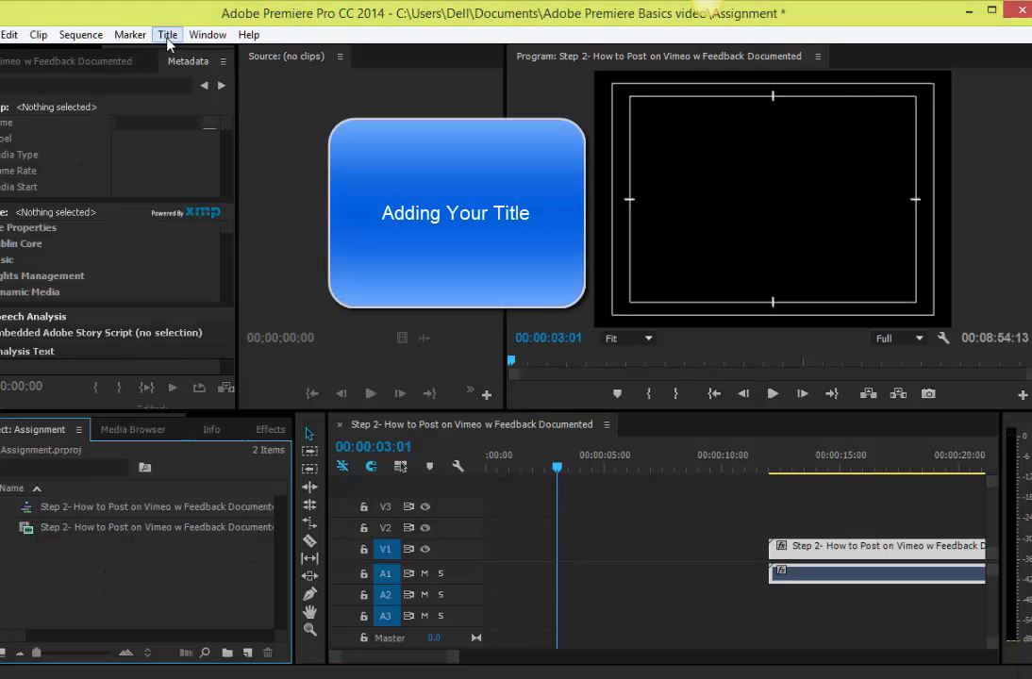
{"action": "left_click", "coordinate": [168, 36]}
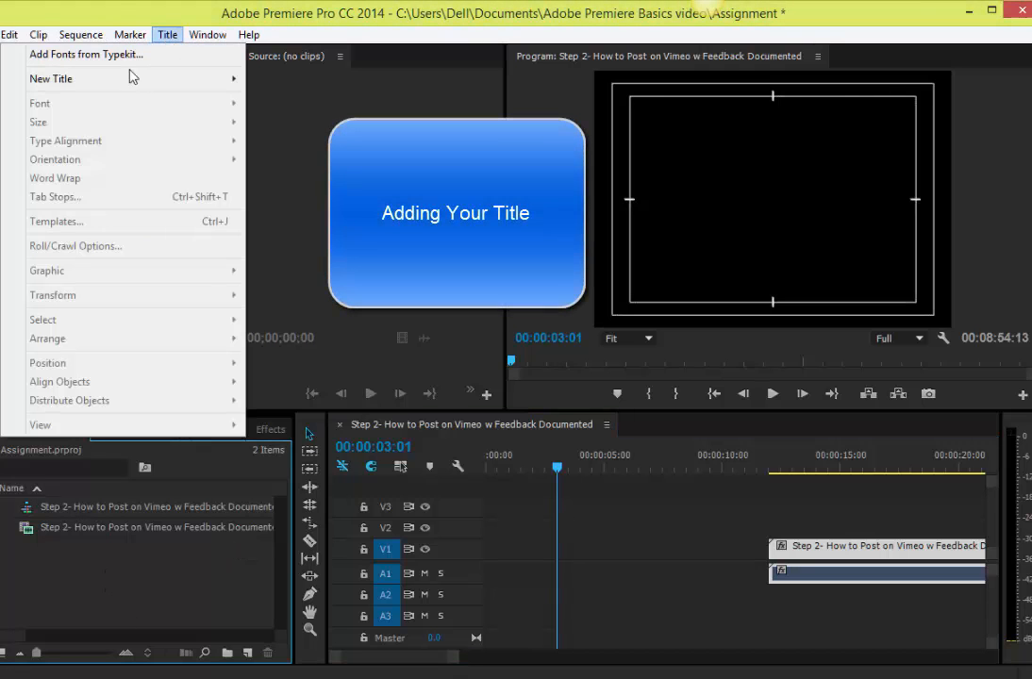
{"action": "mouse_move", "coordinate": [131, 83]}
{"action": "left_click", "coordinate": [250, 79]}
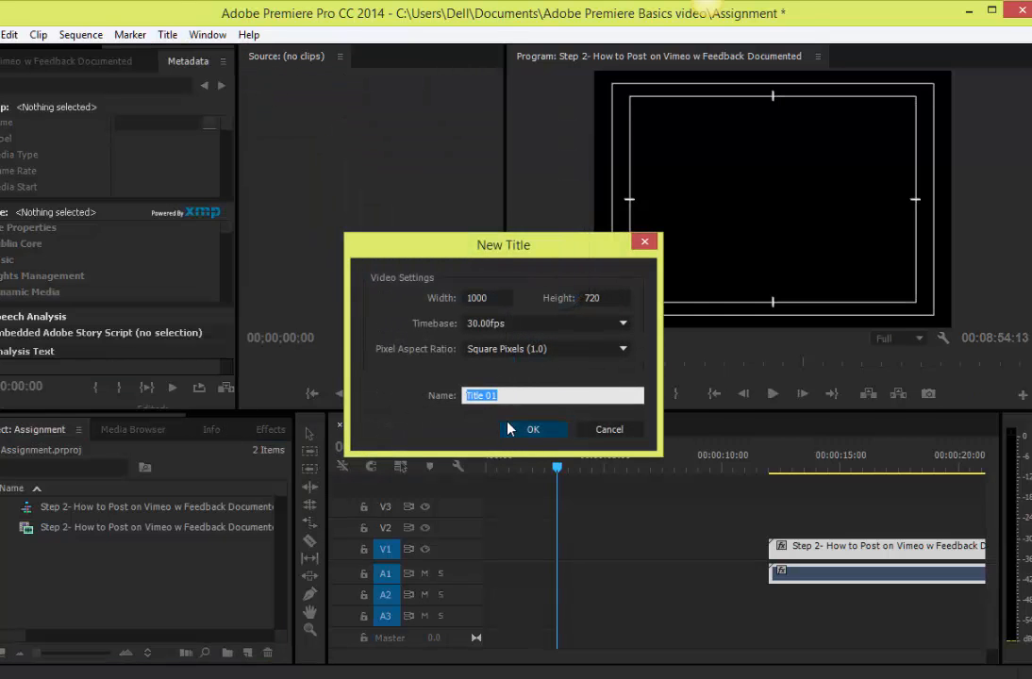
{"action": "left_click", "coordinate": [510, 324]}
{"action": "left_click", "coordinate": [513, 366]}
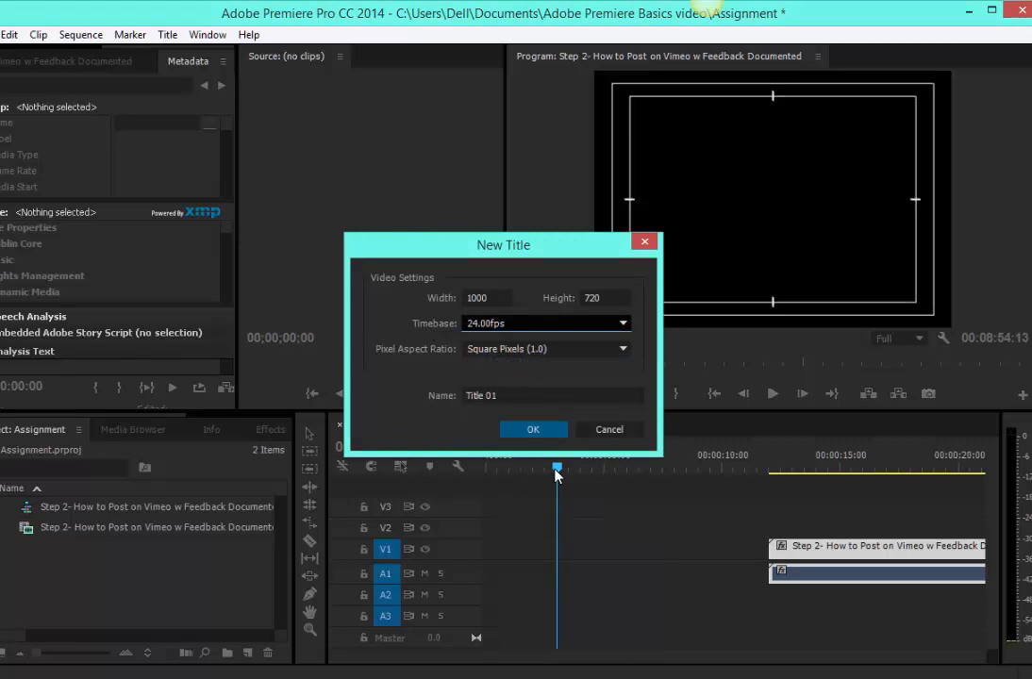
{"action": "left_click", "coordinate": [534, 430]}
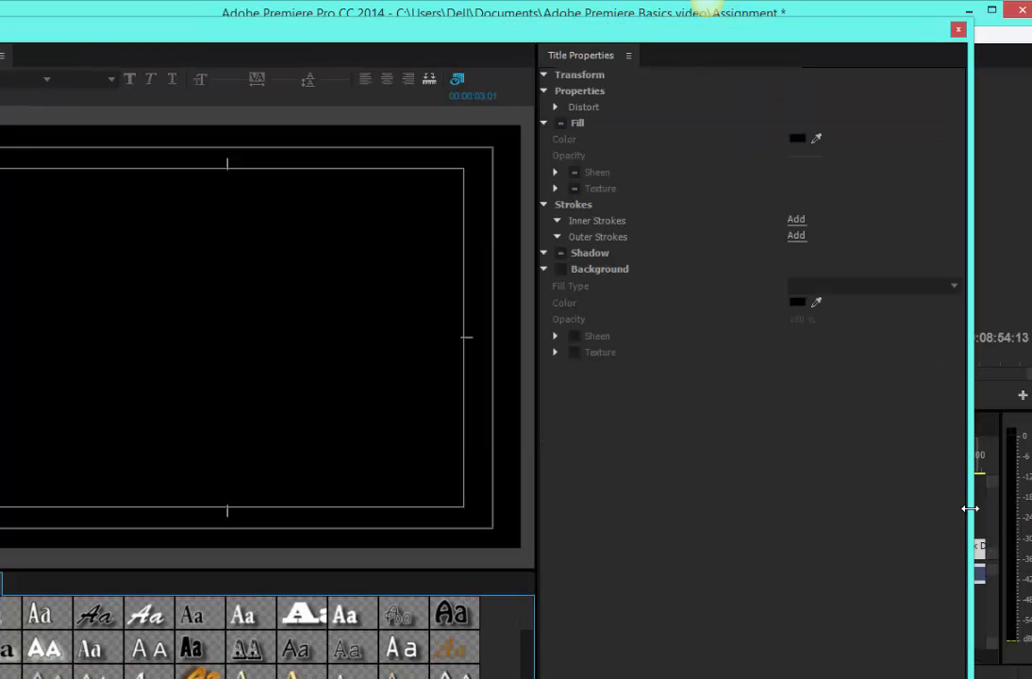
Switch to the Word instructions document and examine the sample title card in the ADD A TITLE section.
{"action": "key", "text": "alt+Tab"}
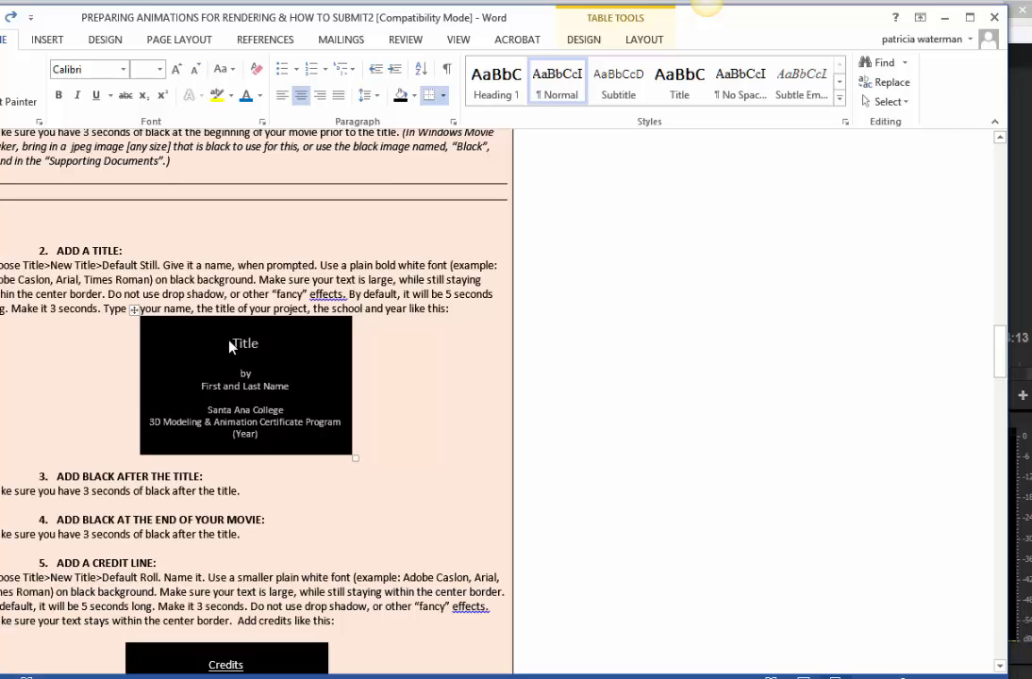
{"action": "left_click", "coordinate": [273, 436]}
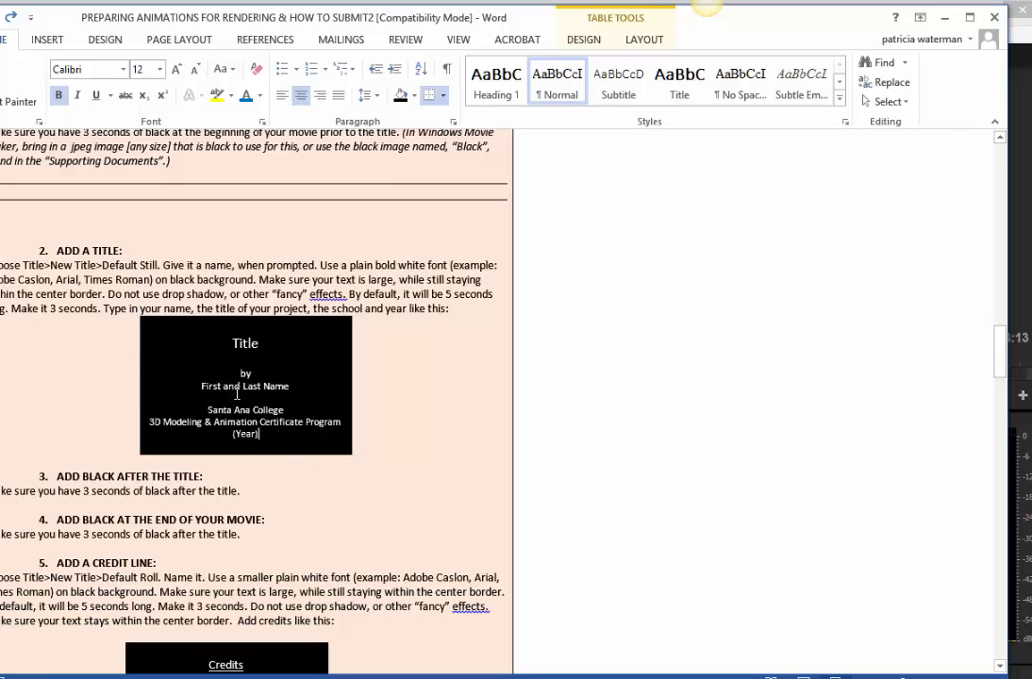
Copy the sample title card text from the Word instructions and paste it into the new title in Premiere Pro.
{"action": "left_click_drag", "start_coordinate": [237, 394], "coordinate": [203, 331]}
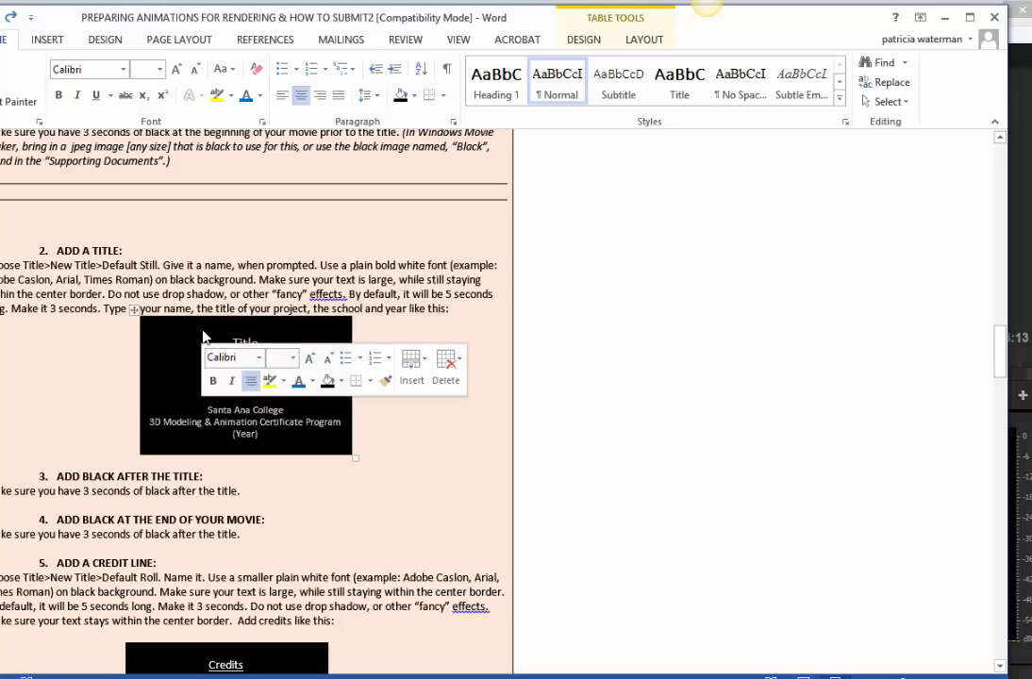
{"action": "key", "text": "ctrl+c"}
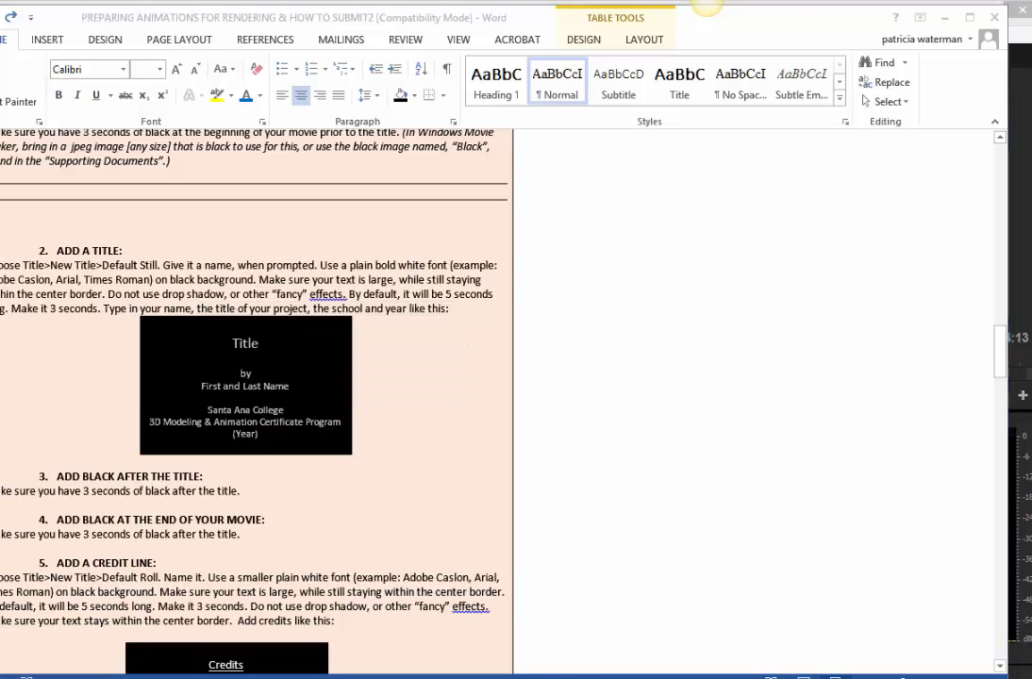
{"action": "key", "text": "alt+Tab"}
{"action": "left_click", "coordinate": [226, 206]}
{"action": "left_click", "coordinate": [220, 170]}
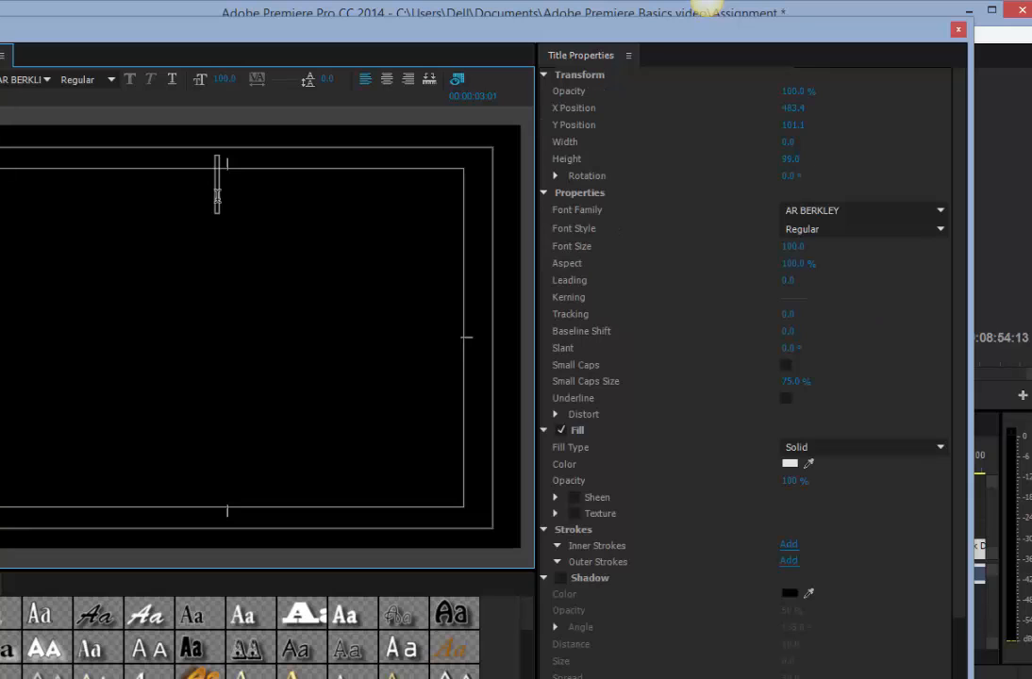
{"action": "key", "text": "ctrl+v"}
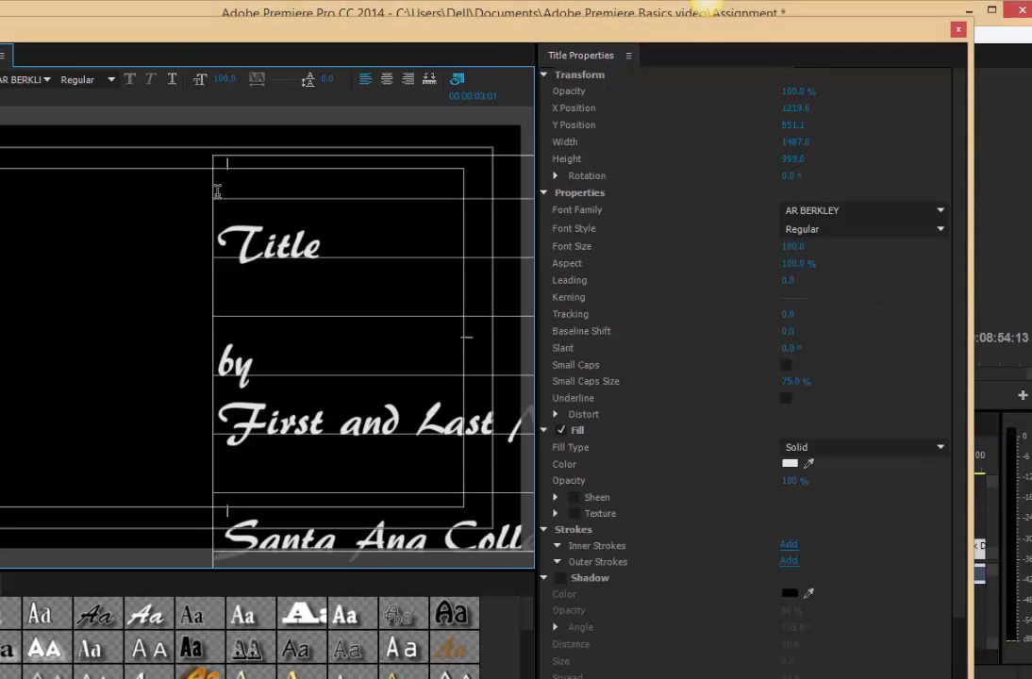
Center-align all the pasted text and move the text block to the horizontal middle of the title frame.
{"action": "key", "text": "ctrl+a"}
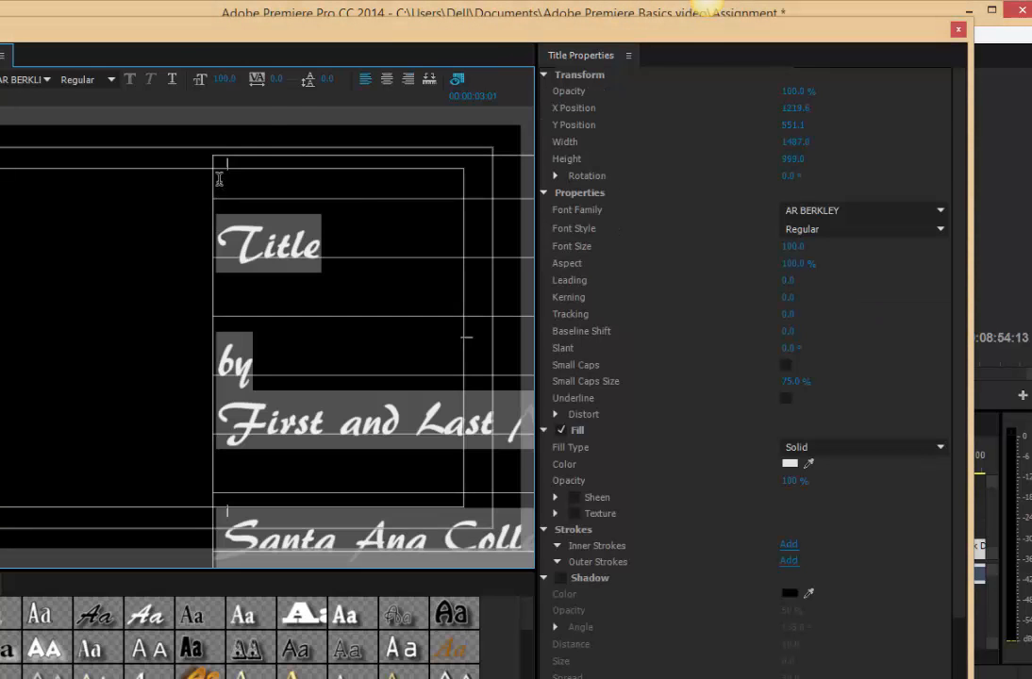
{"action": "left_click", "coordinate": [387, 78]}
{"action": "left_click_drag", "start_coordinate": [274, 35], "coordinate": [451, 22]}
{"action": "left_click", "coordinate": [85, 62]}
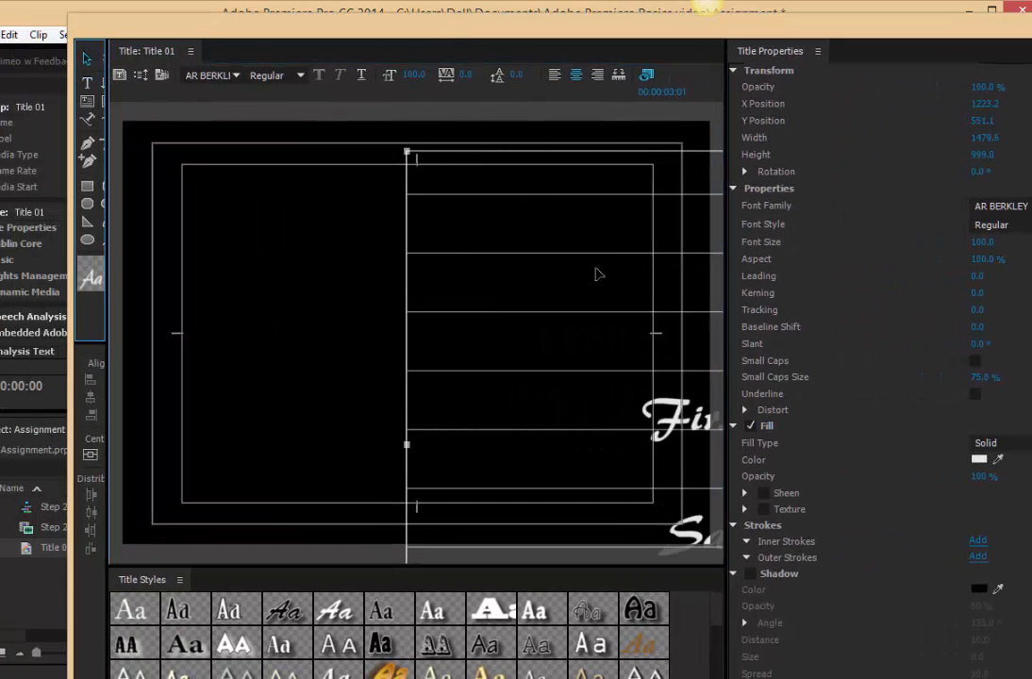
{"action": "left_click_drag", "start_coordinate": [597, 272], "coordinate": [200, 280]}
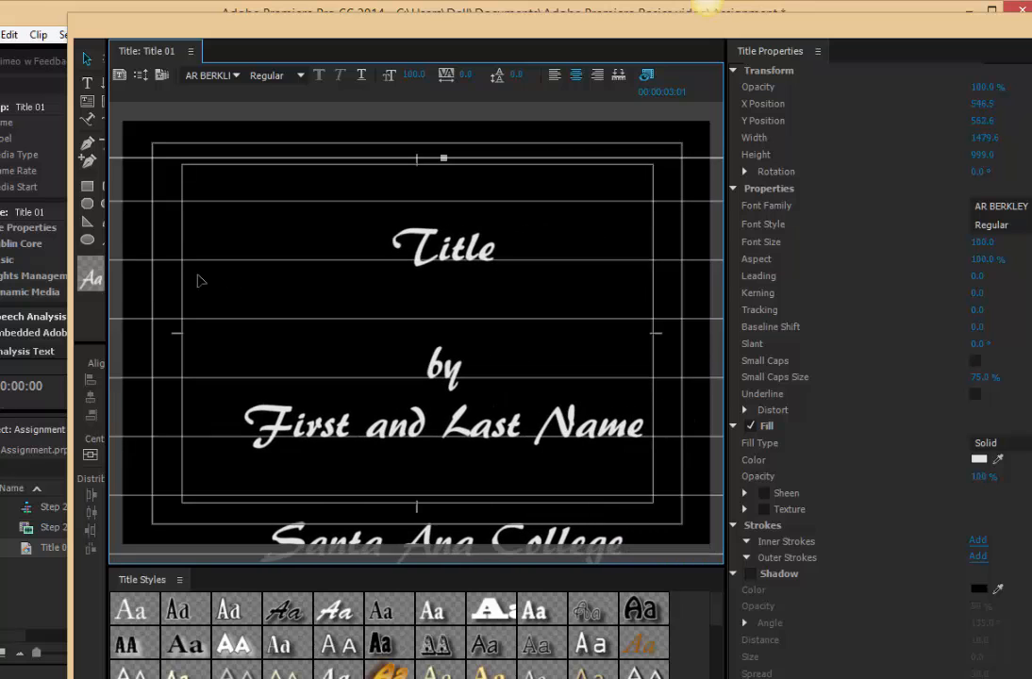
{"action": "left_click_drag", "start_coordinate": [439, 186], "coordinate": [413, 195]}
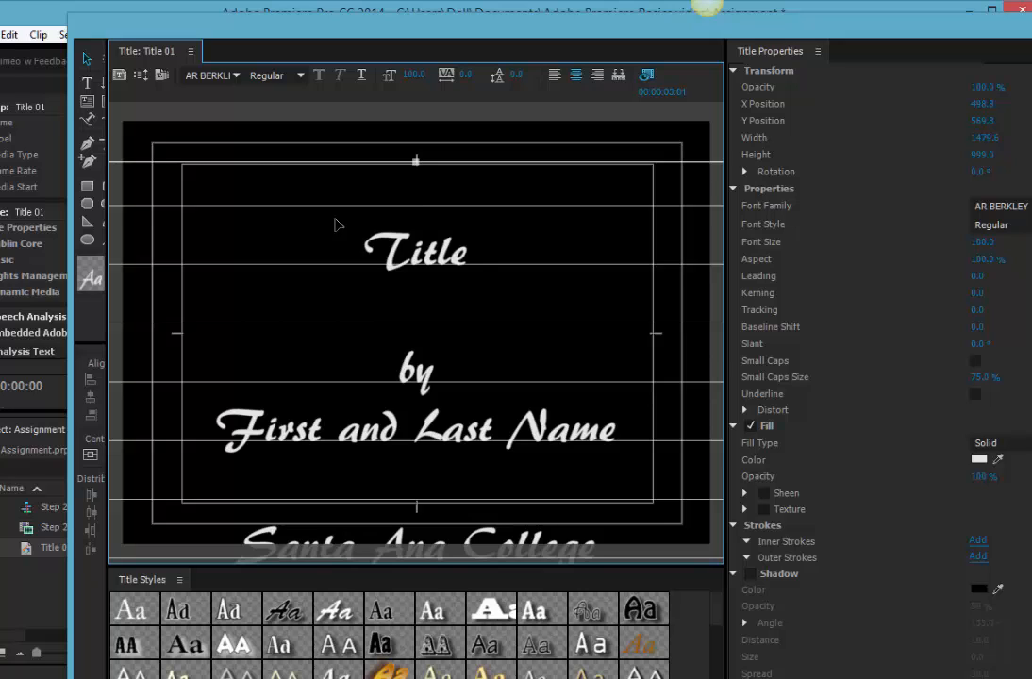
Select all the title text and reduce its font size to 53 to fit inside the inner safe border.
{"action": "left_click", "coordinate": [87, 82]}
{"action": "left_click", "coordinate": [410, 181]}
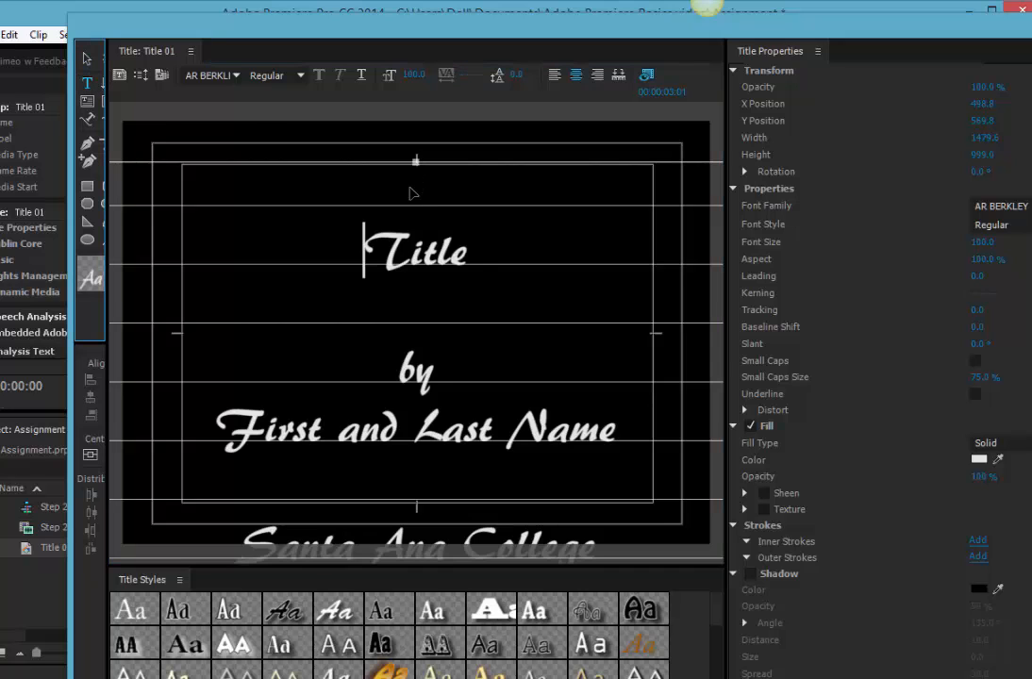
{"action": "key", "text": "ctrl+a"}
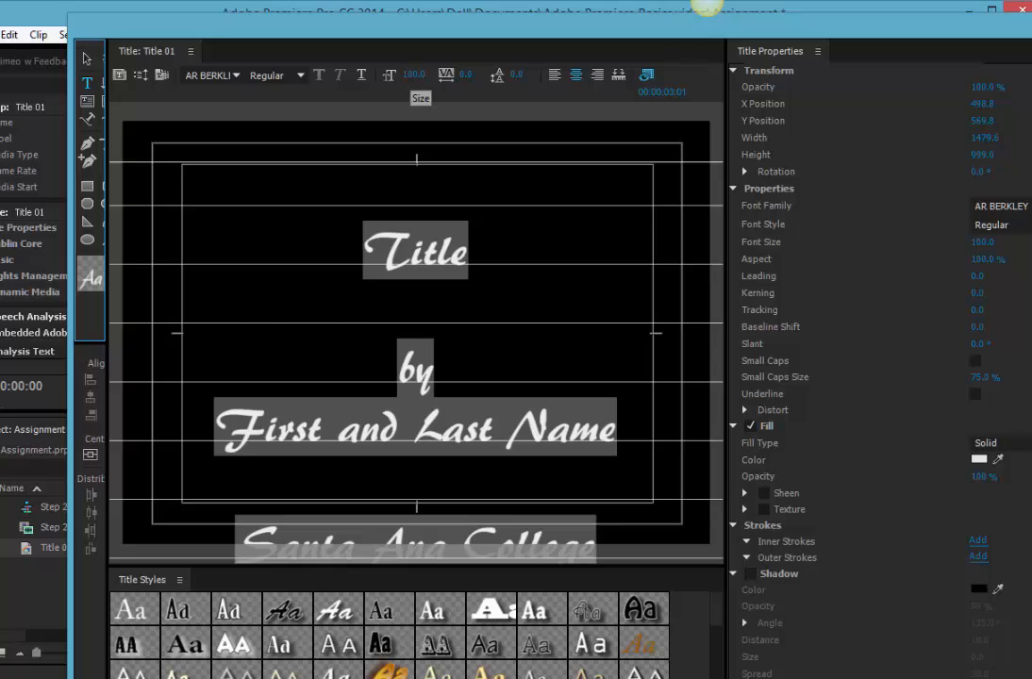
{"action": "left_click", "coordinate": [415, 75]}
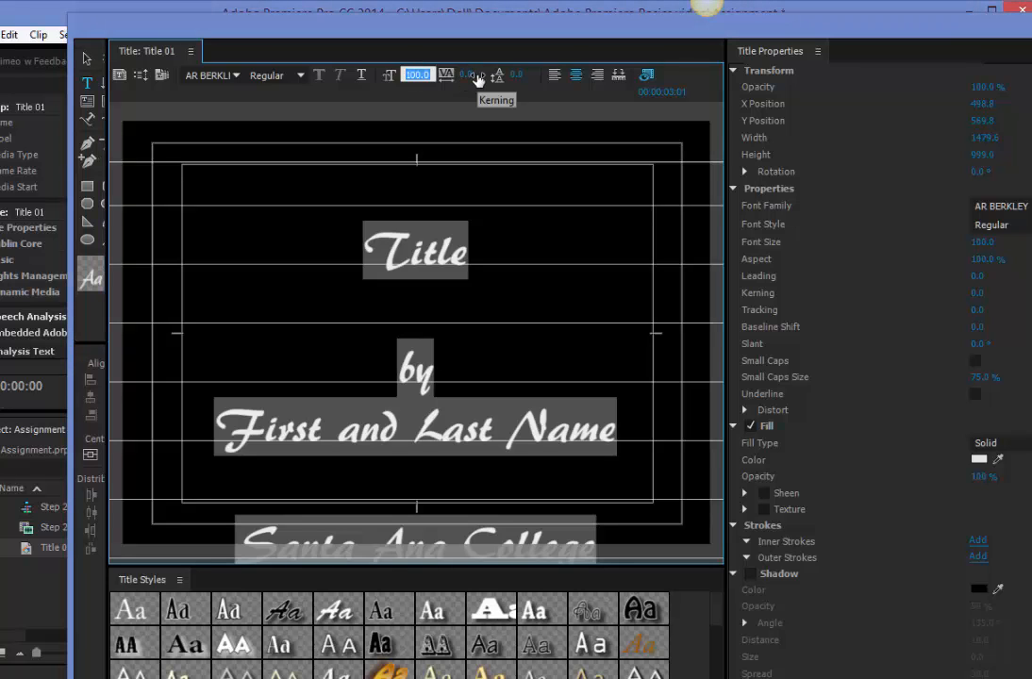
{"action": "type", "text": "62"}
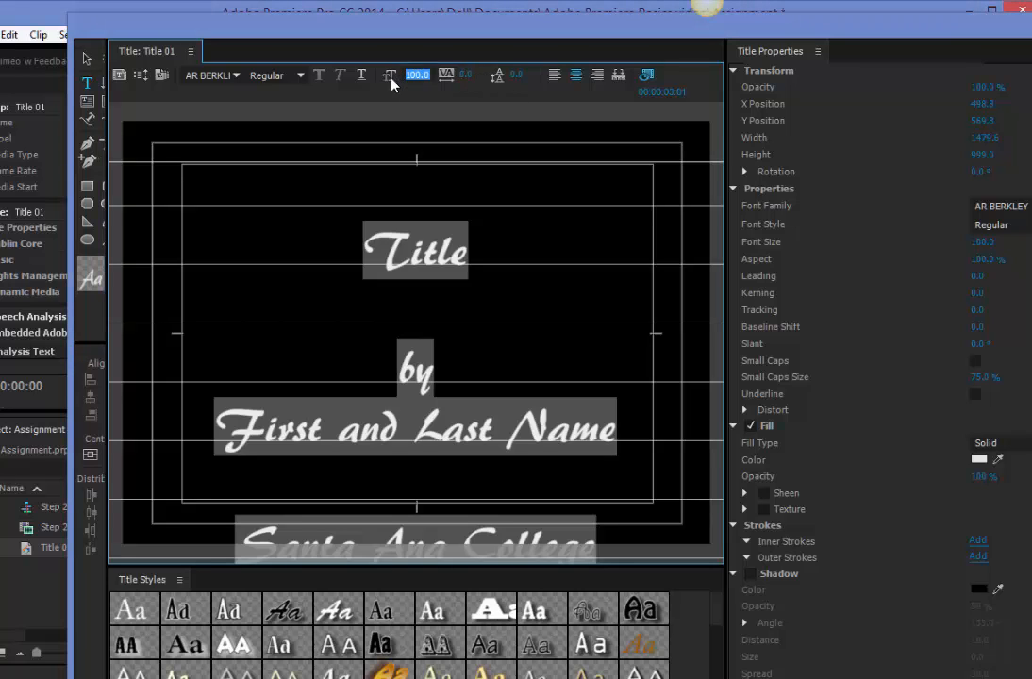
{"action": "key", "text": "Return"}
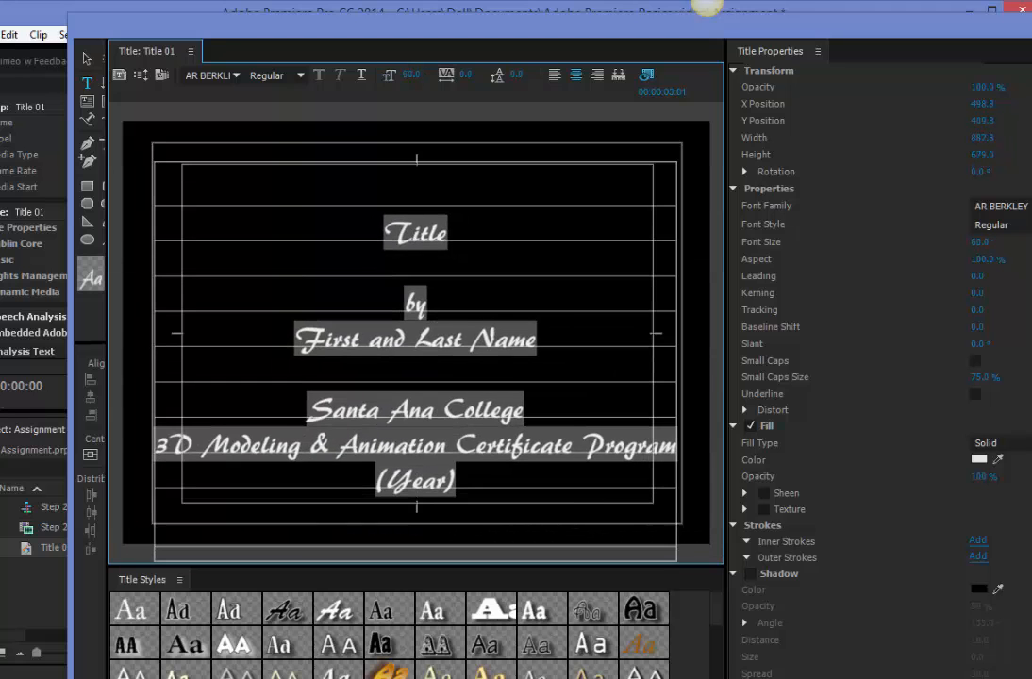
{"action": "left_click_drag", "start_coordinate": [418, 74], "coordinate": [413, 74]}
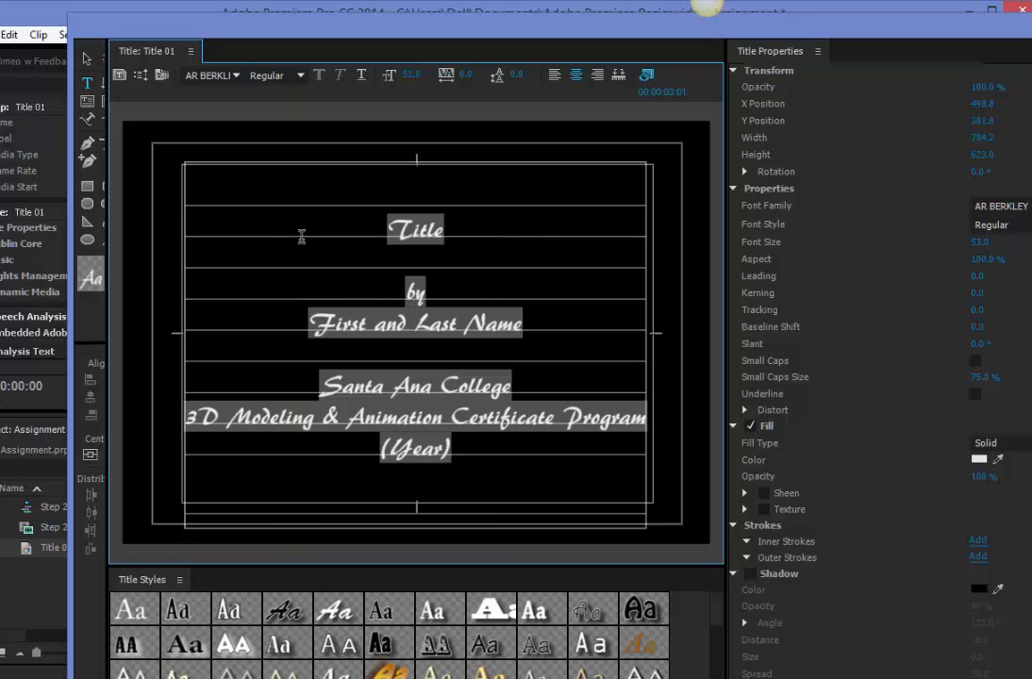
Change all the title text to the Adobe Caslon Pro font at size 41.
{"action": "left_click", "coordinate": [237, 81]}
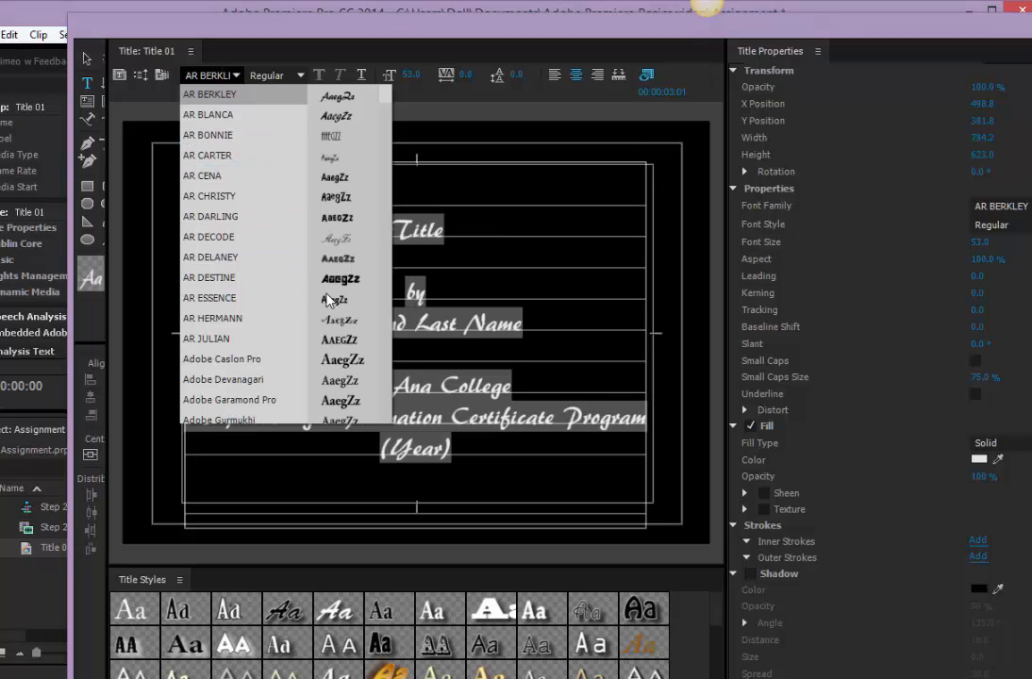
{"action": "left_click", "coordinate": [245, 357]}
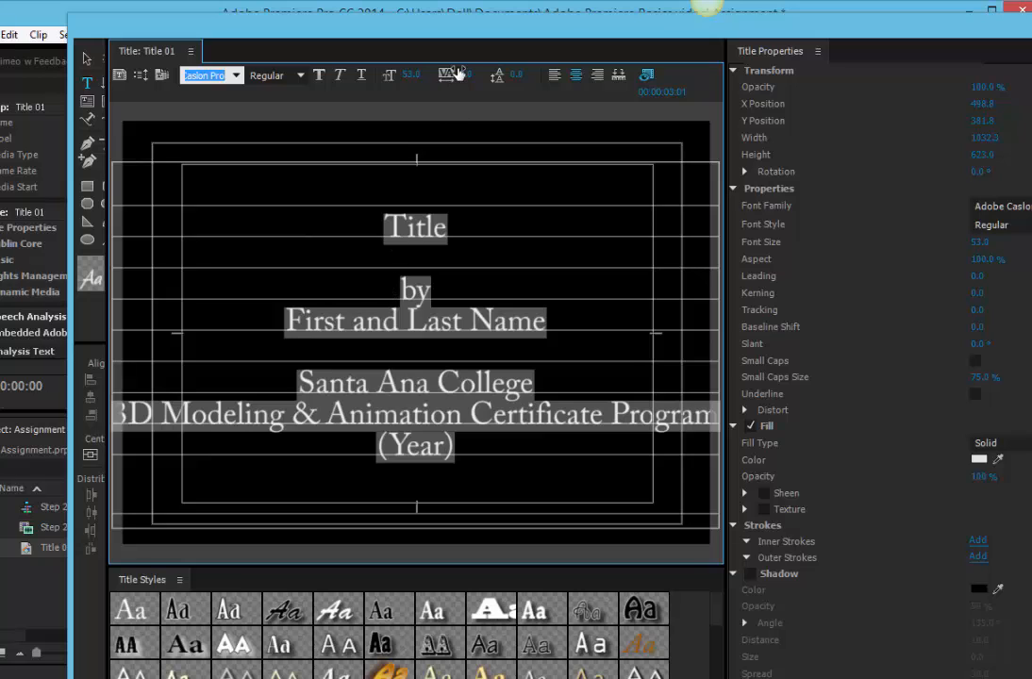
{"action": "left_click_drag", "start_coordinate": [413, 76], "coordinate": [412, 77]}
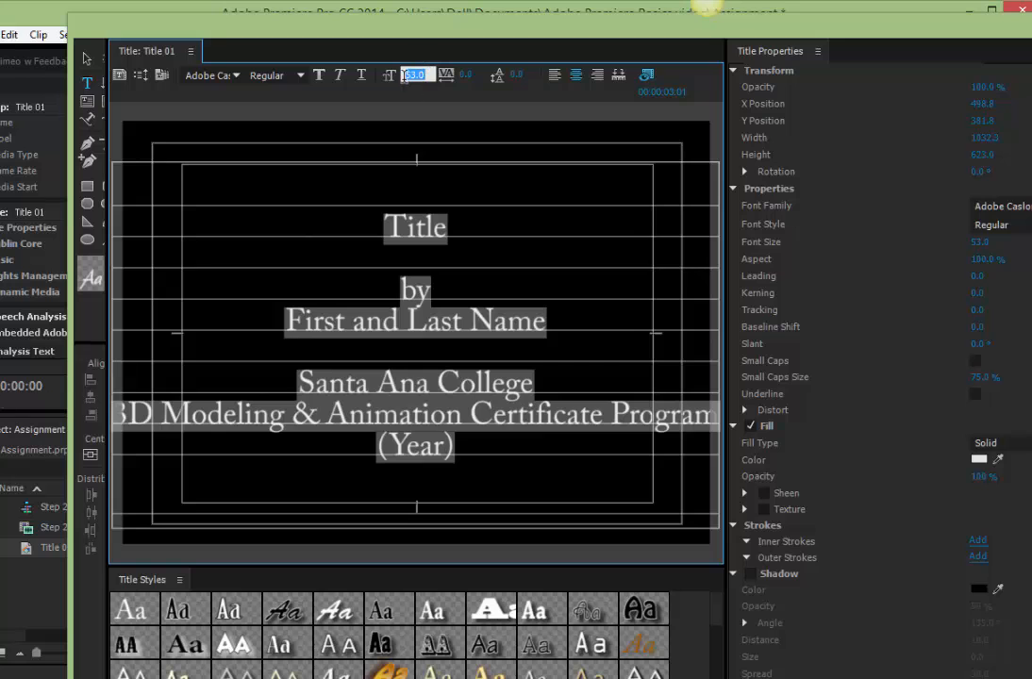
{"action": "type", "text": "35"}
{"action": "key", "text": "Return"}
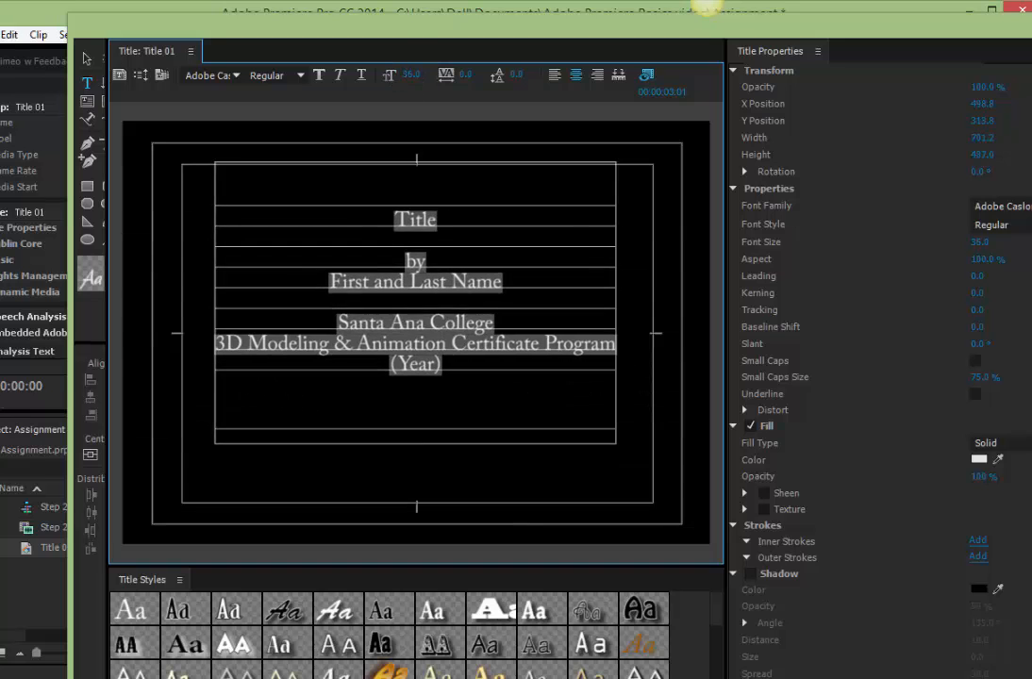
{"action": "left_click_drag", "start_coordinate": [411, 74], "coordinate": [416, 75]}
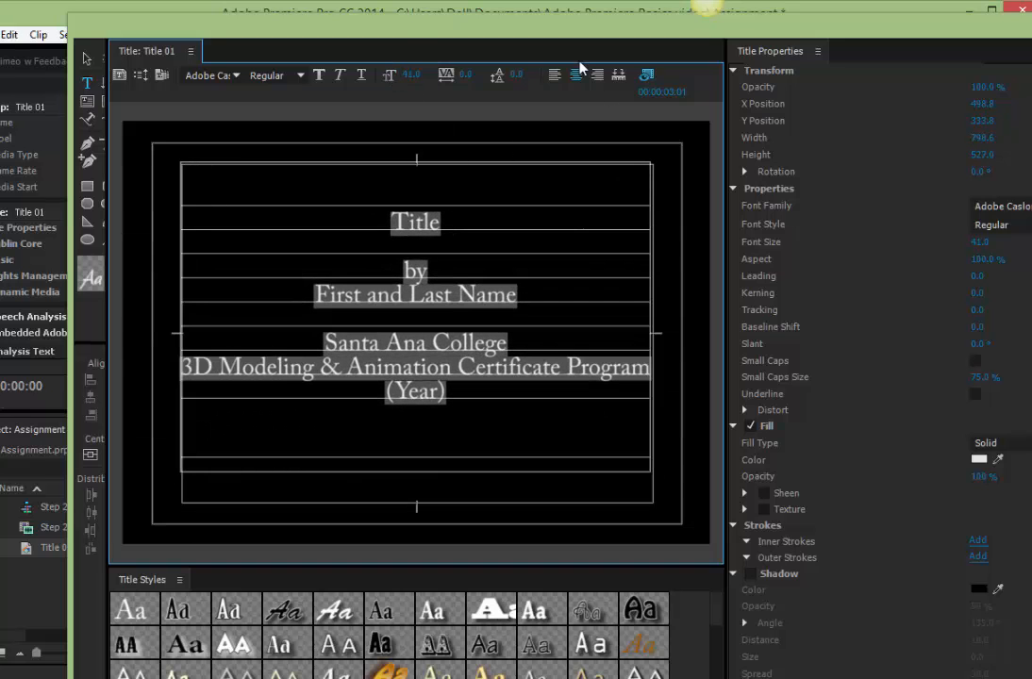
Replace the word "Title" with "How to Import Your Animation into Vimeo", breaking the line before "Animation".
{"action": "left_click", "coordinate": [406, 224]}
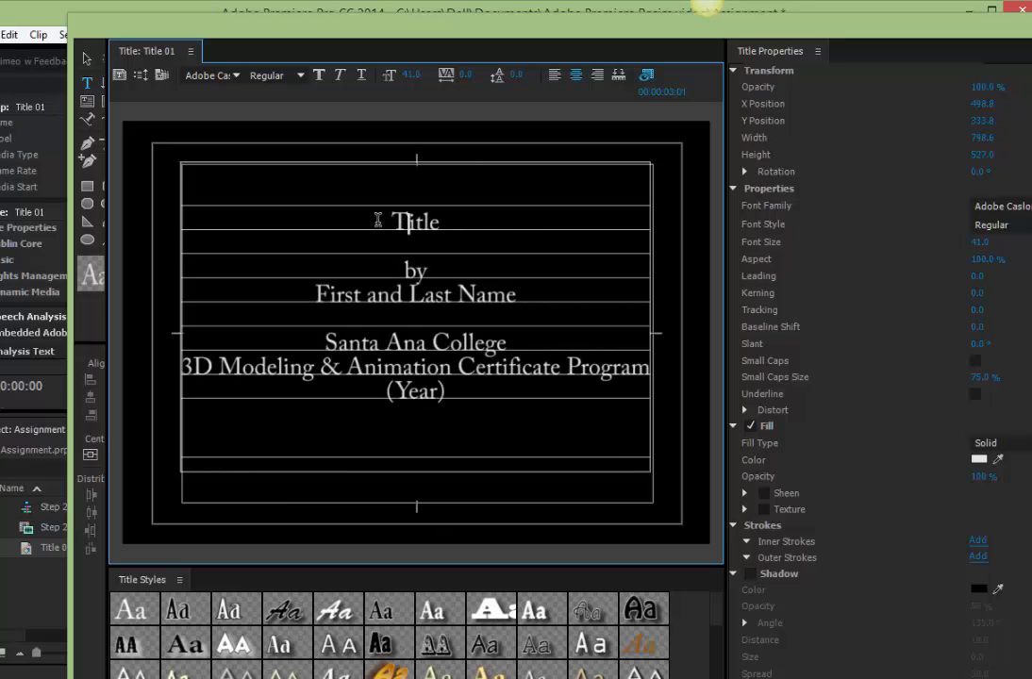
{"action": "left_click_drag", "start_coordinate": [391, 223], "coordinate": [444, 219]}
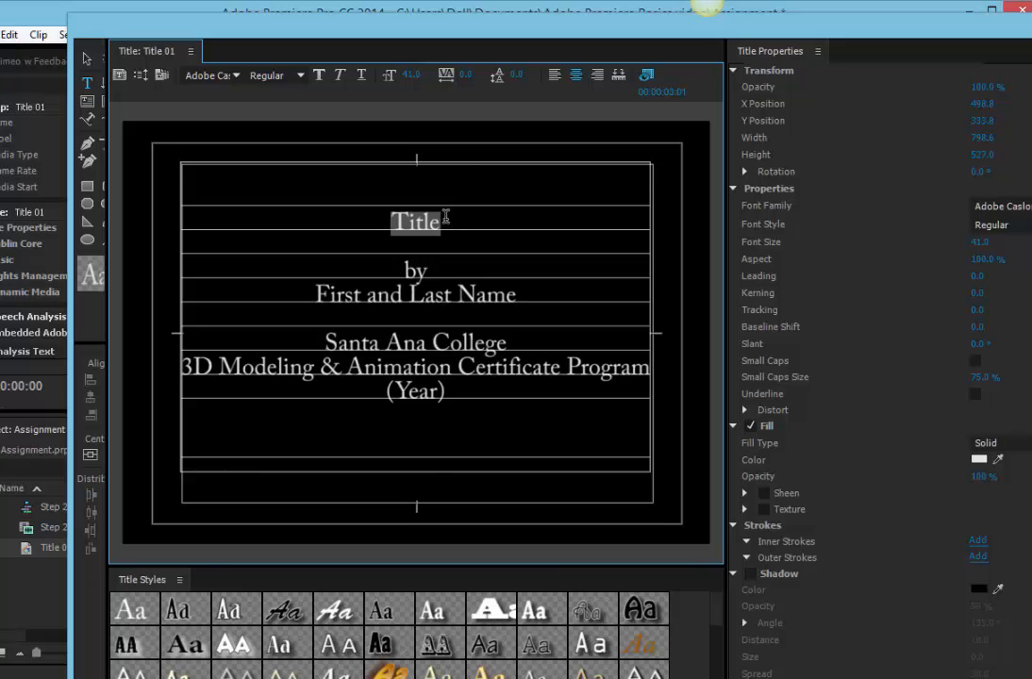
{"action": "type", "text": "Ho"}
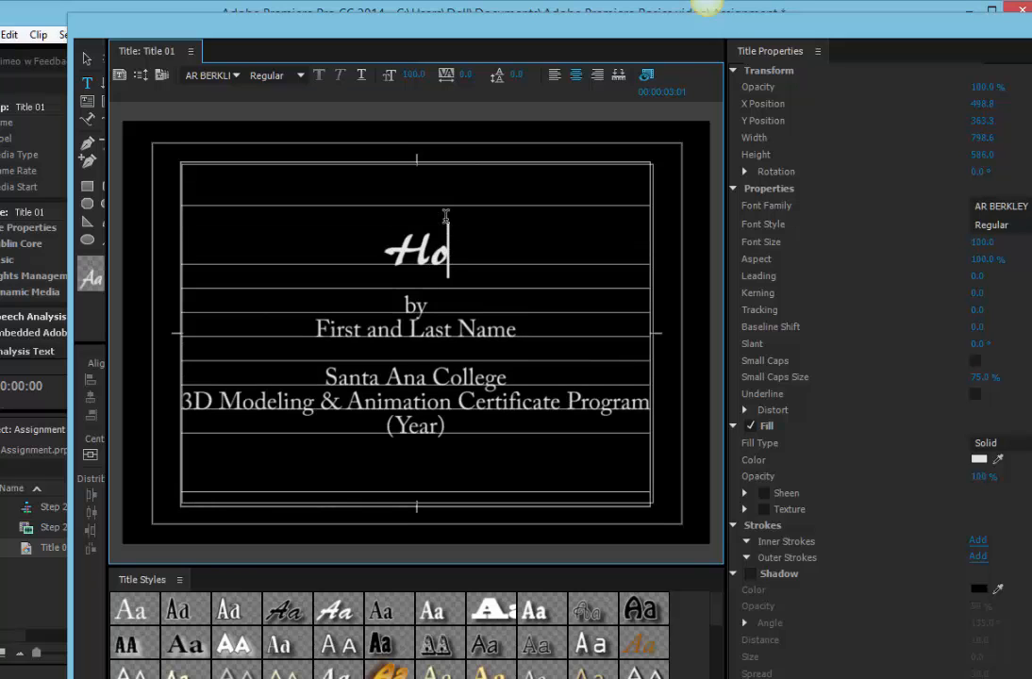
{"action": "type", "text": "w to "}
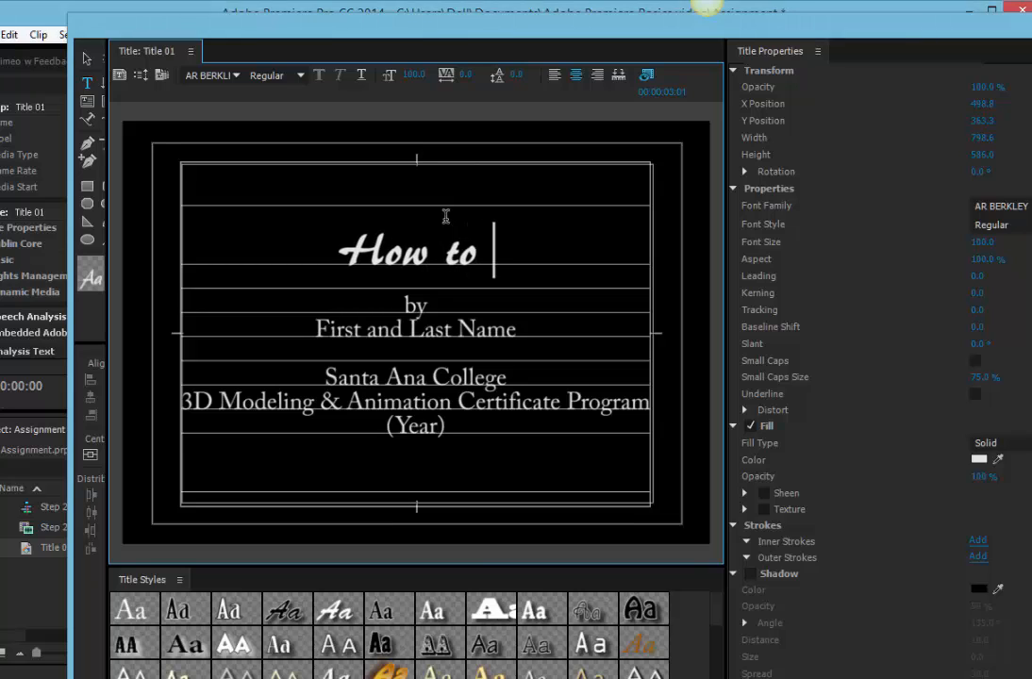
{"action": "type", "text": "I"}
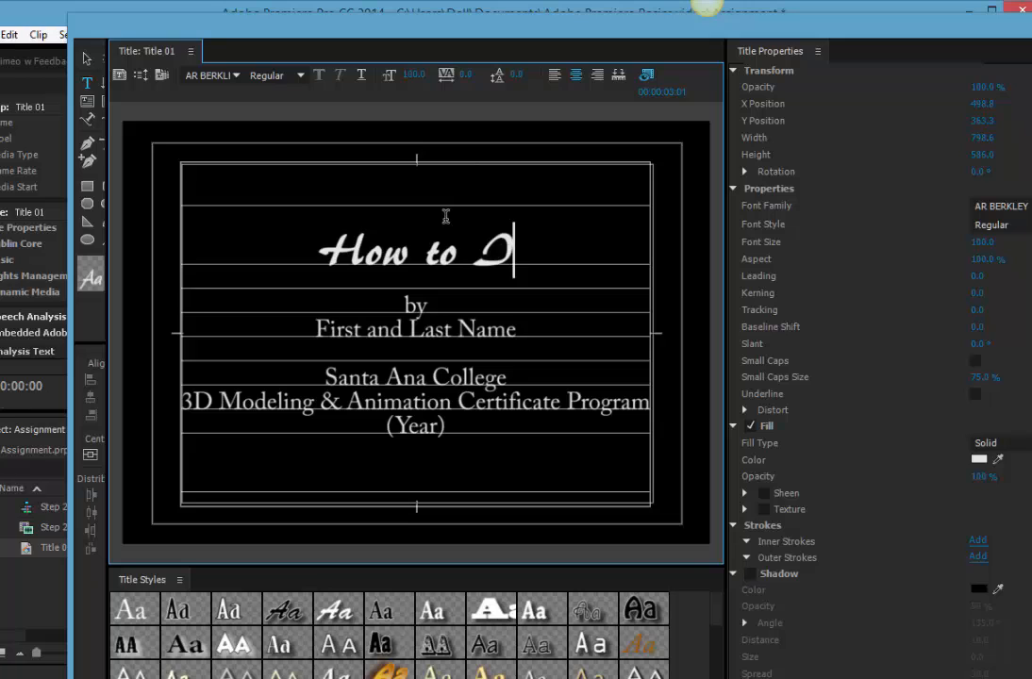
{"action": "type", "text": "mport "}
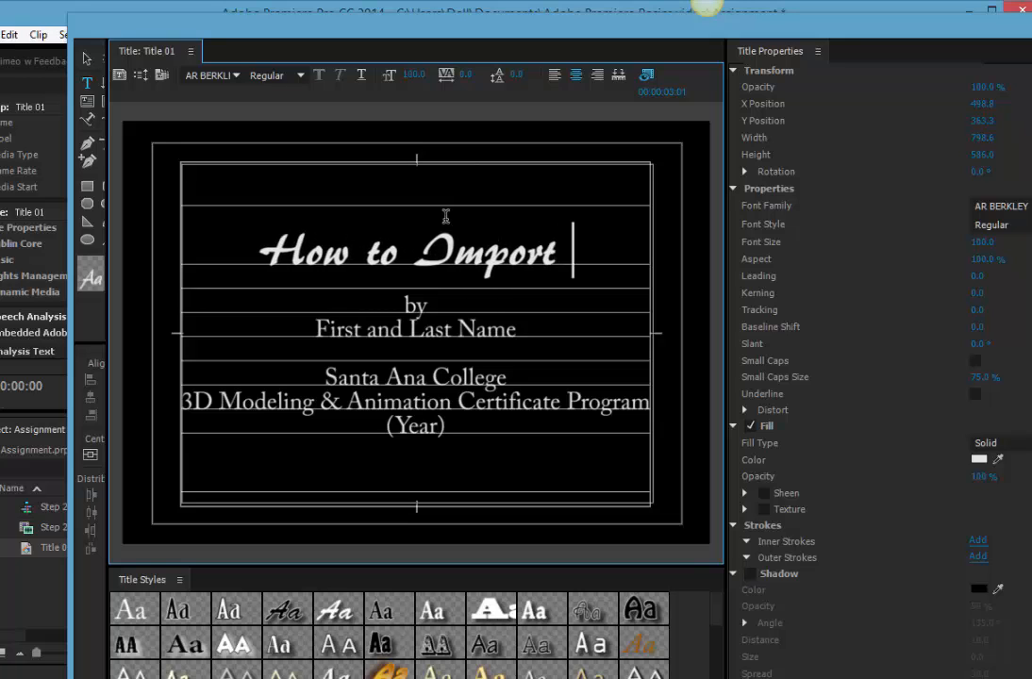
{"action": "type", "text": "Your Animation"}
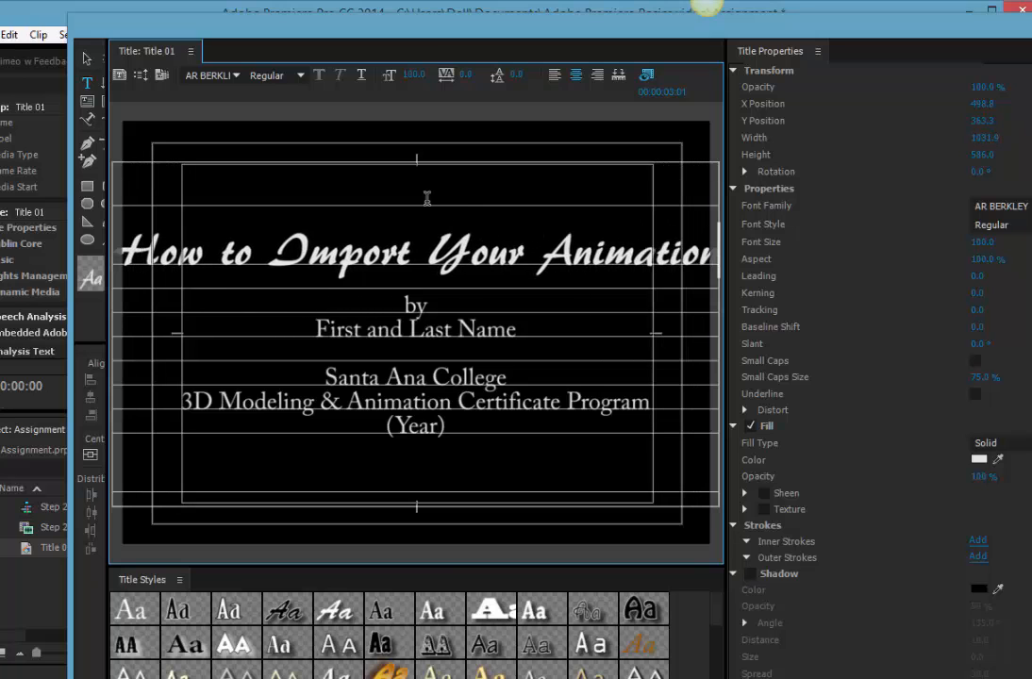
{"action": "type", "text": " in "}
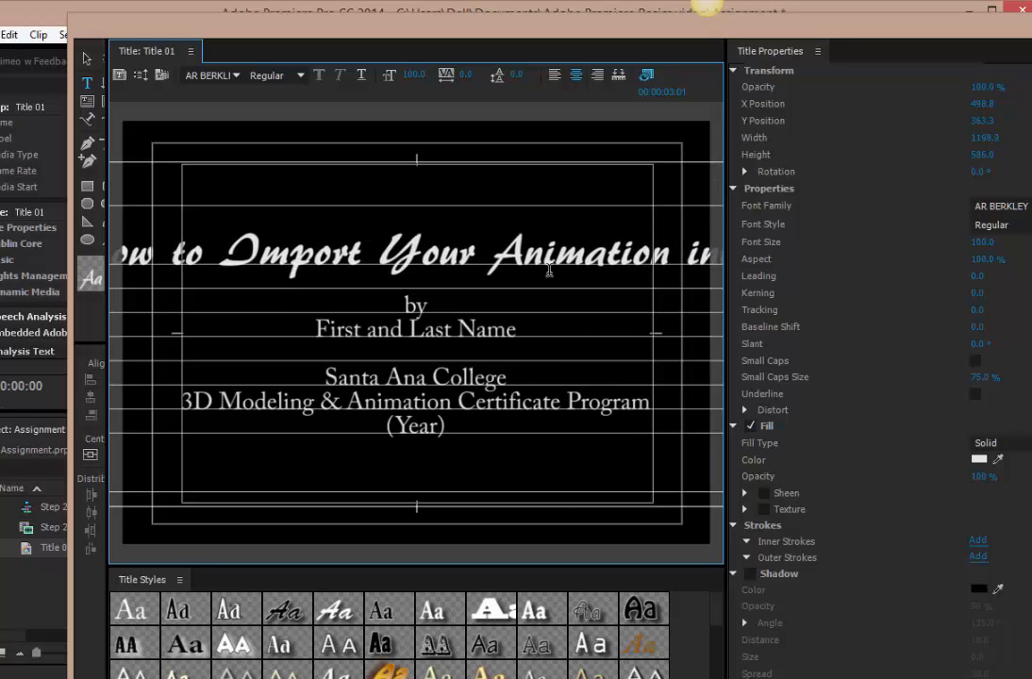
{"action": "type", "text": "to"}
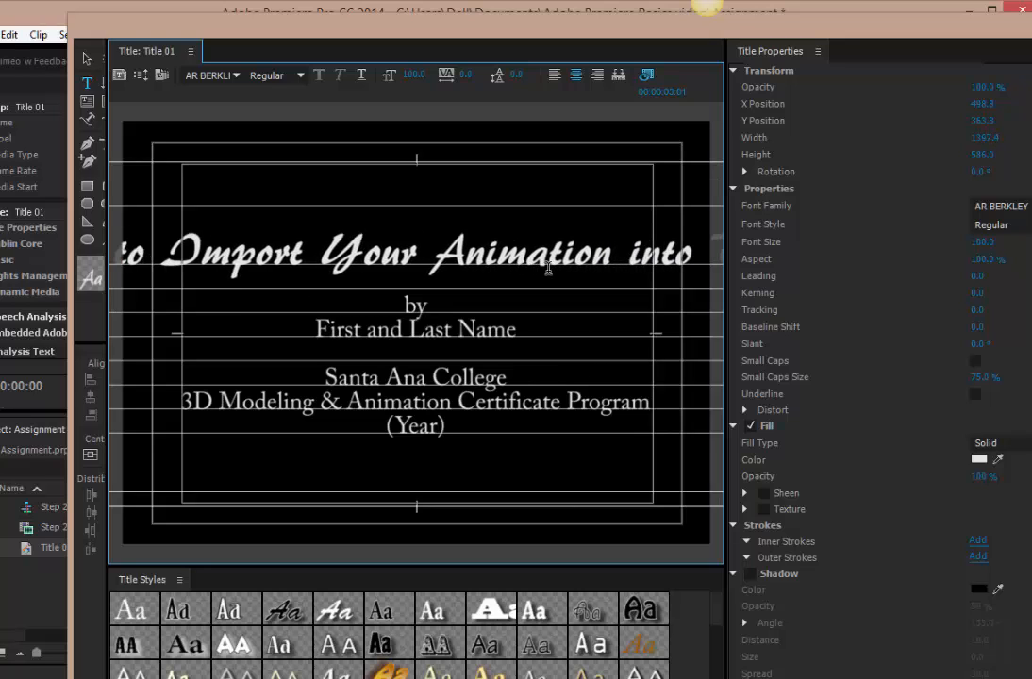
{"action": "left_click", "coordinate": [437, 262]}
{"action": "key", "text": "Return"}
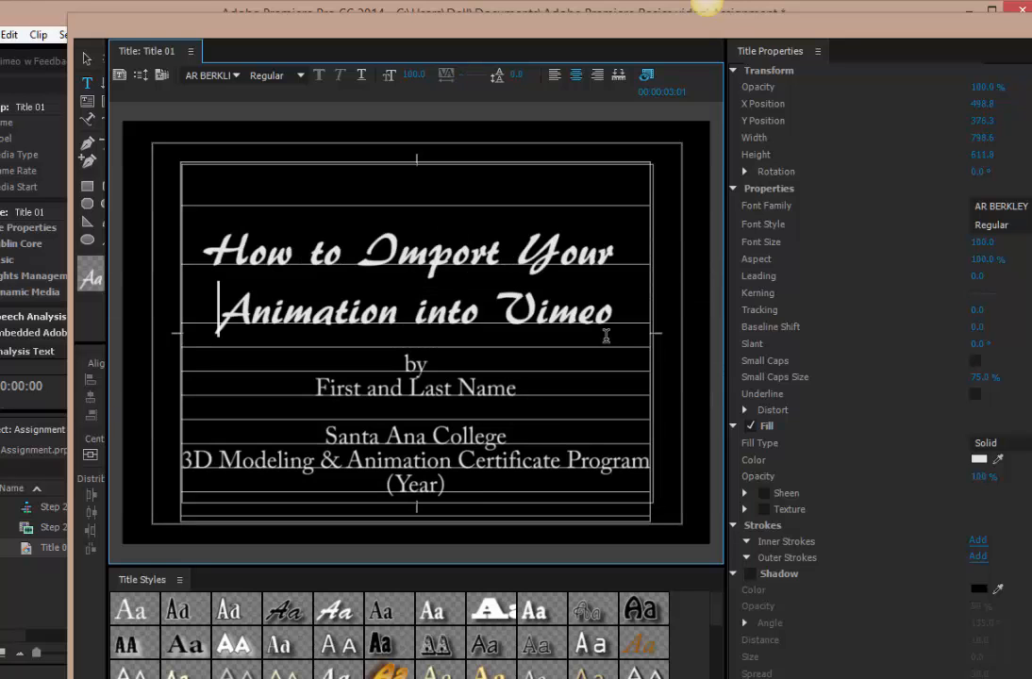
Set the two-line heading to Adobe Caslon Pro at font size 87 so it fits the inner safe border.
{"action": "left_click_drag", "start_coordinate": [622, 317], "coordinate": [212, 253]}
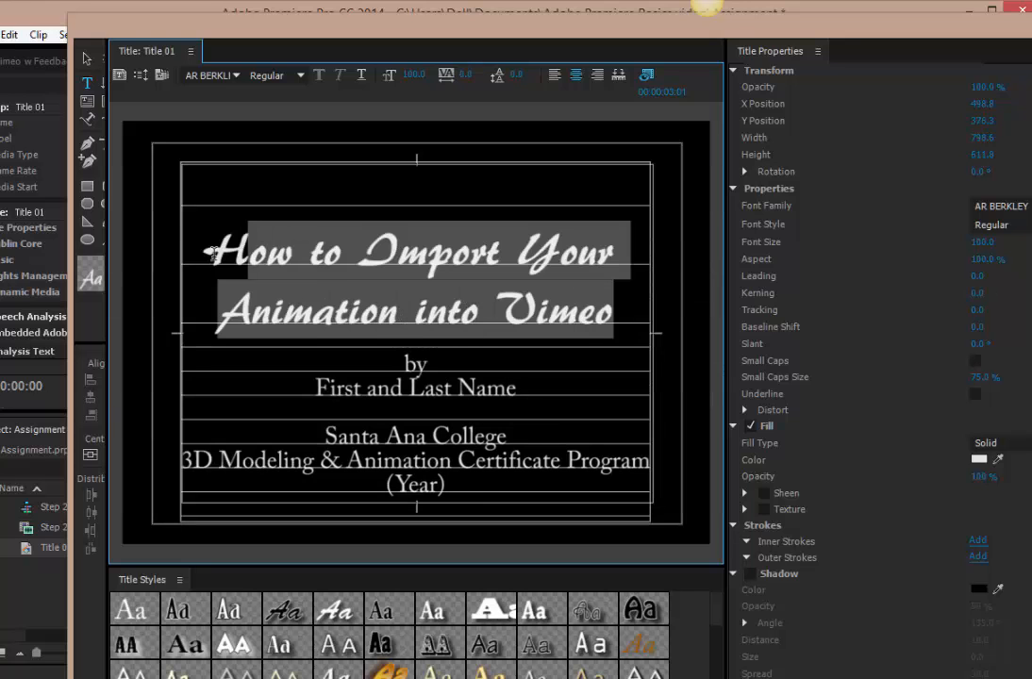
{"action": "left_click", "coordinate": [236, 75]}
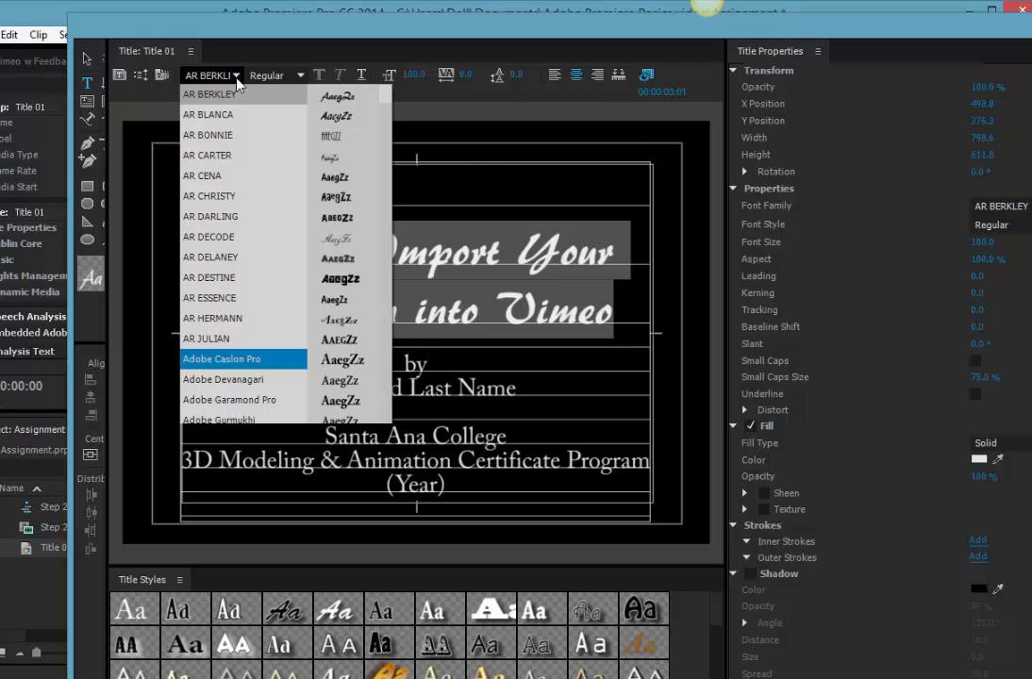
{"action": "left_click", "coordinate": [276, 356]}
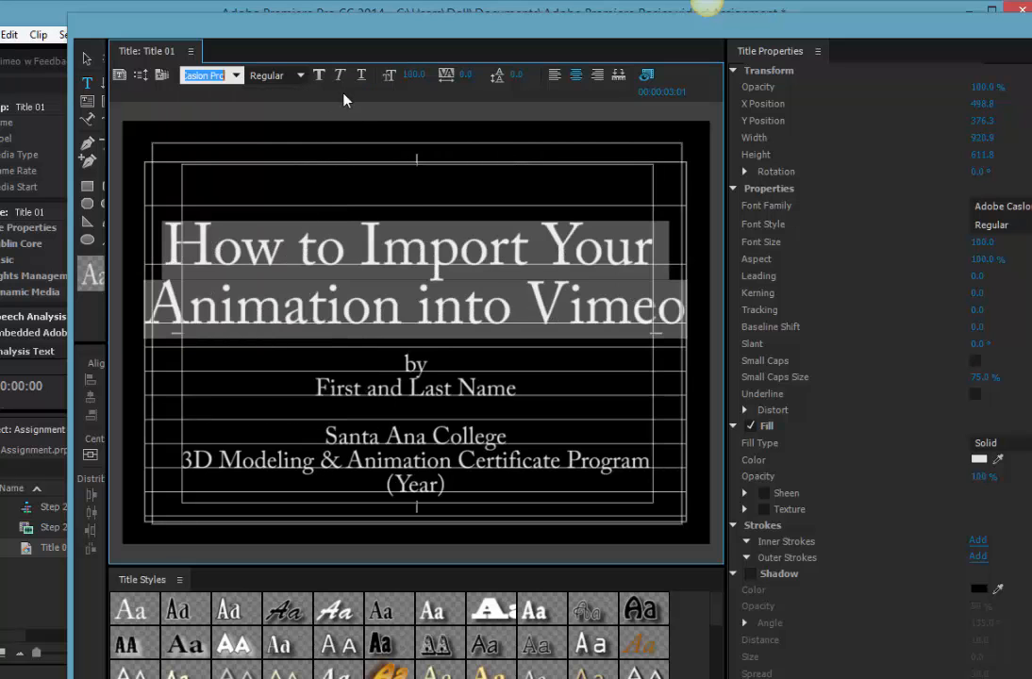
{"action": "left_click_drag", "start_coordinate": [412, 75], "coordinate": [391, 75]}
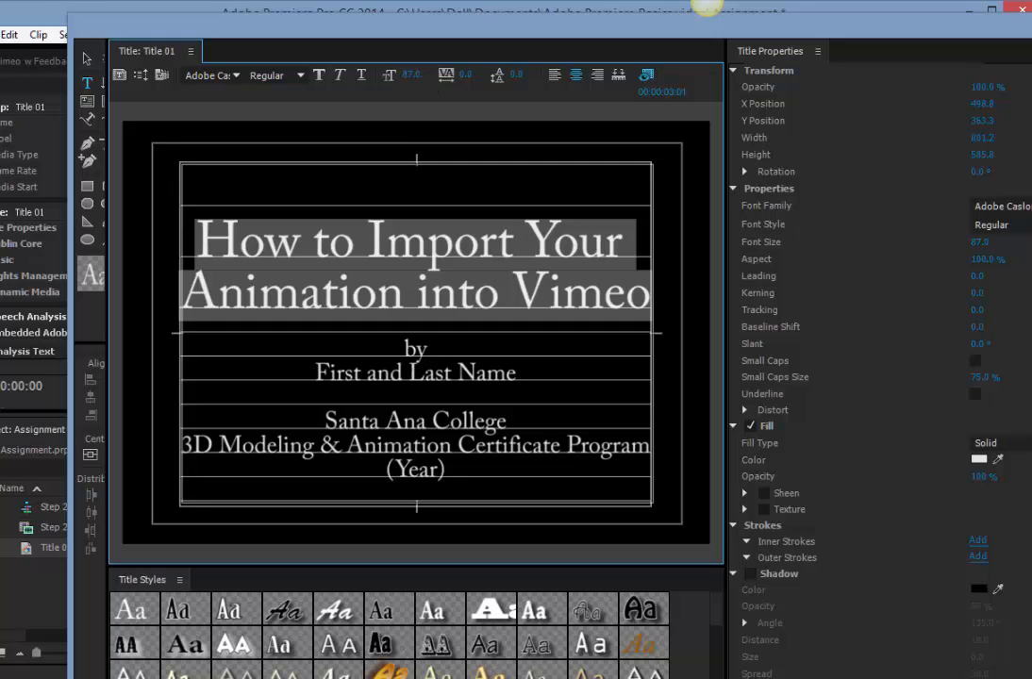
{"action": "left_click", "coordinate": [417, 71]}
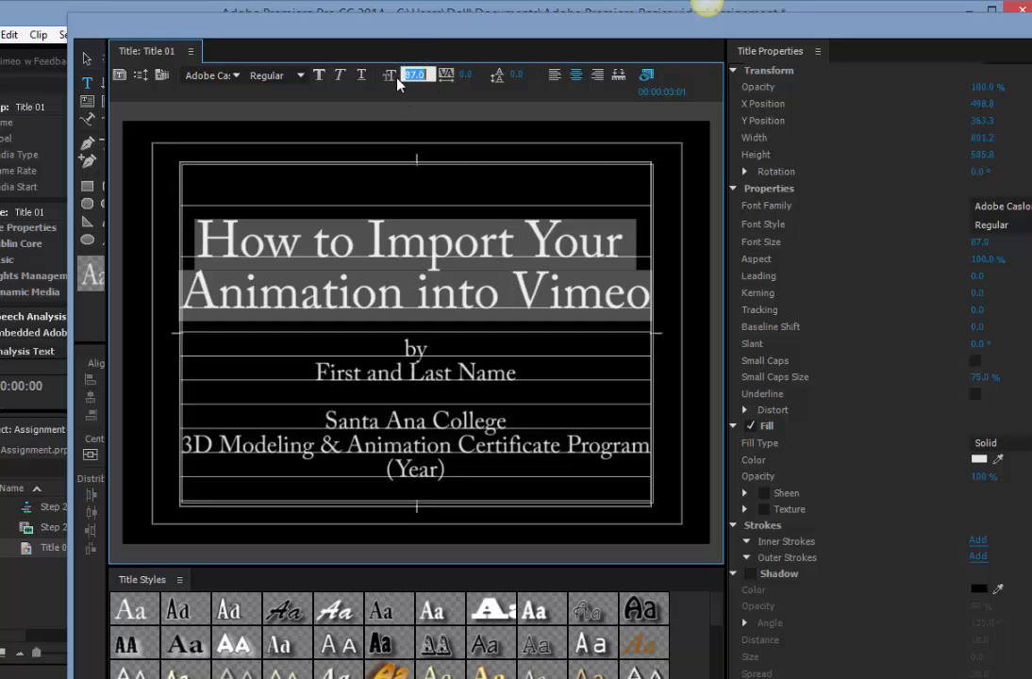
{"action": "left_click", "coordinate": [342, 58]}
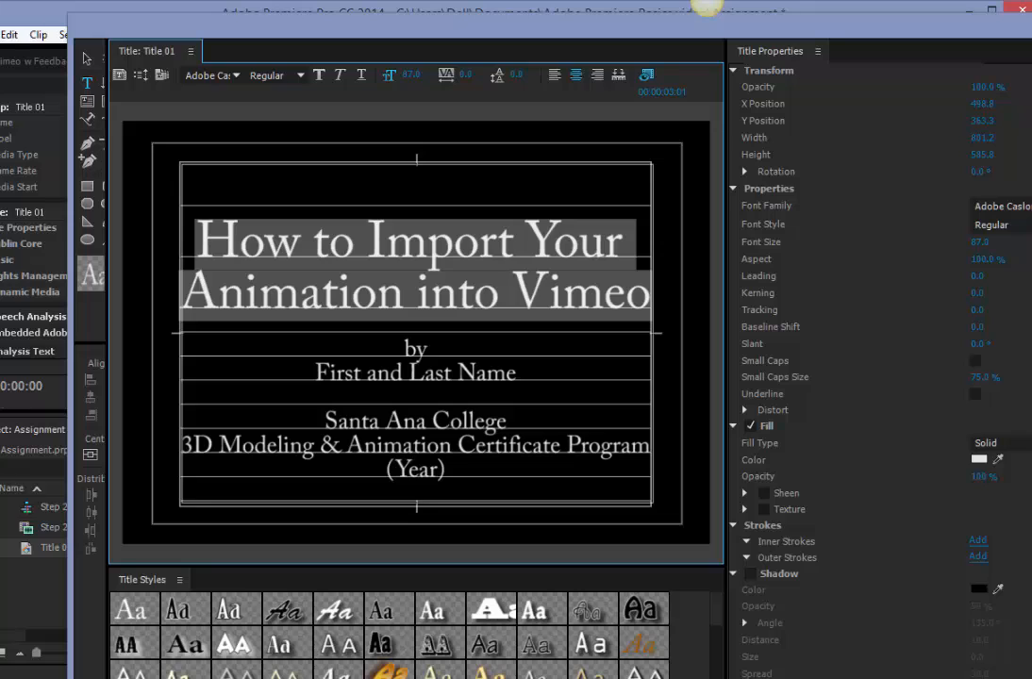
Reduce the font size of the two-line heading to 75.
{"action": "left_click", "coordinate": [417, 72]}
{"action": "left_click", "coordinate": [390, 76]}
{"action": "left_click", "coordinate": [417, 75]}
{"action": "type", "text": "75"}
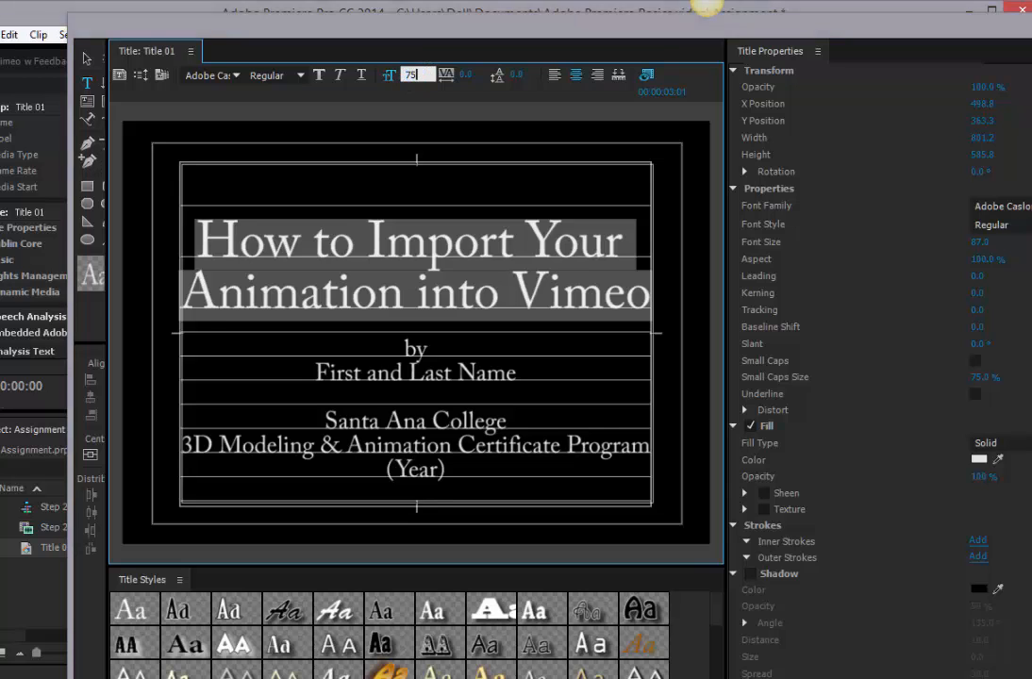
{"action": "key", "text": "Return"}
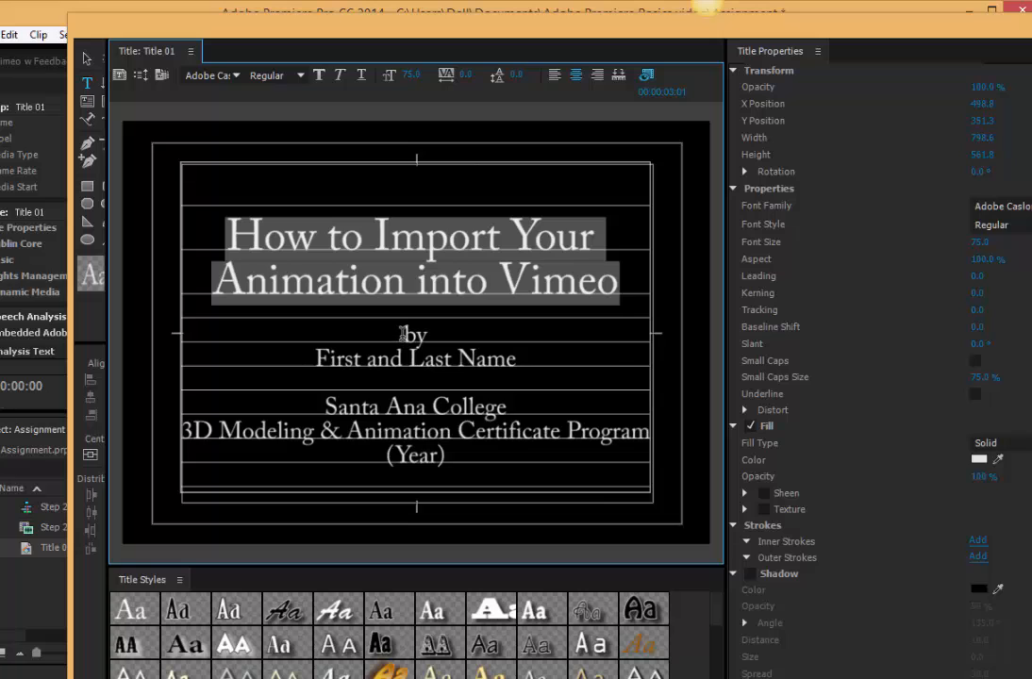
Increase the title text's leading to 18 and move the whole text block up within the frame.
{"action": "left_click", "coordinate": [248, 235]}
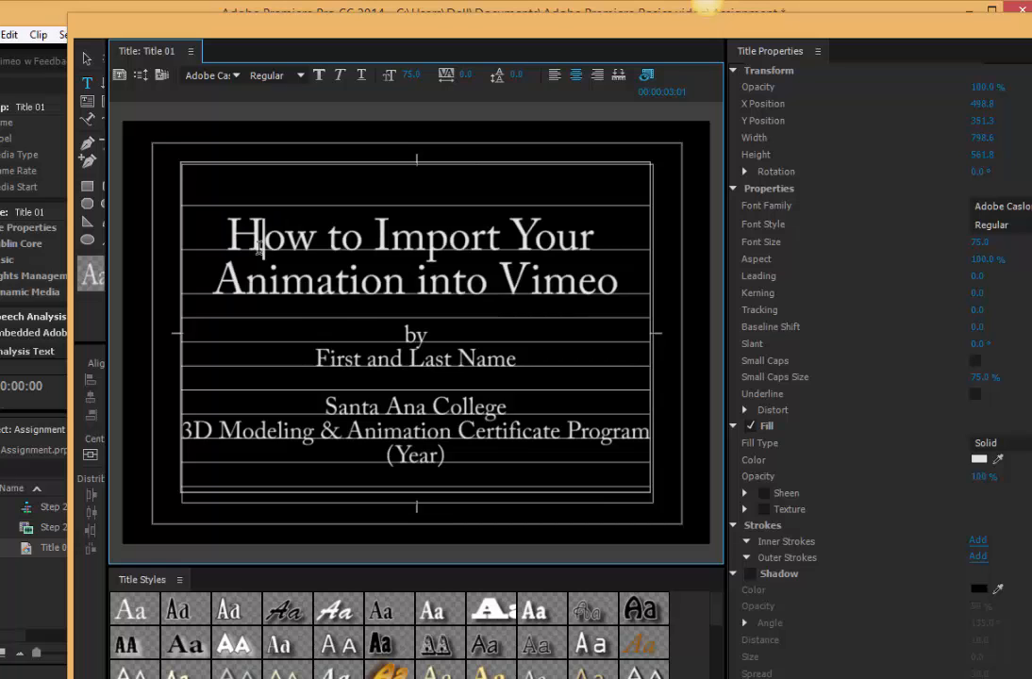
{"action": "left_click_drag", "start_coordinate": [225, 231], "coordinate": [606, 278]}
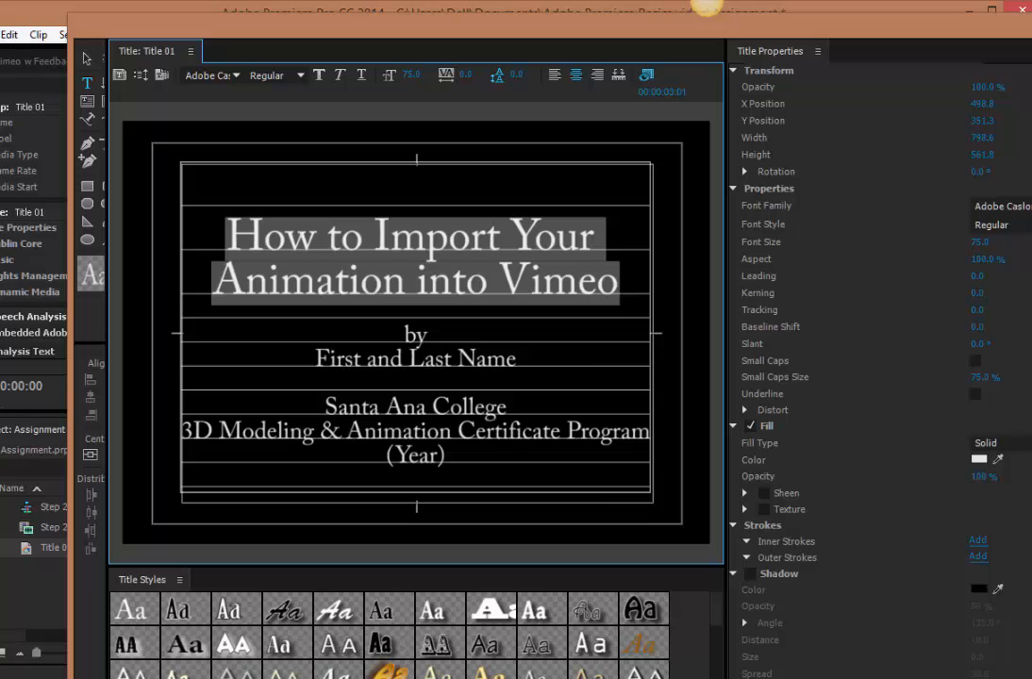
{"action": "left_click_drag", "start_coordinate": [516, 74], "coordinate": [533, 74]}
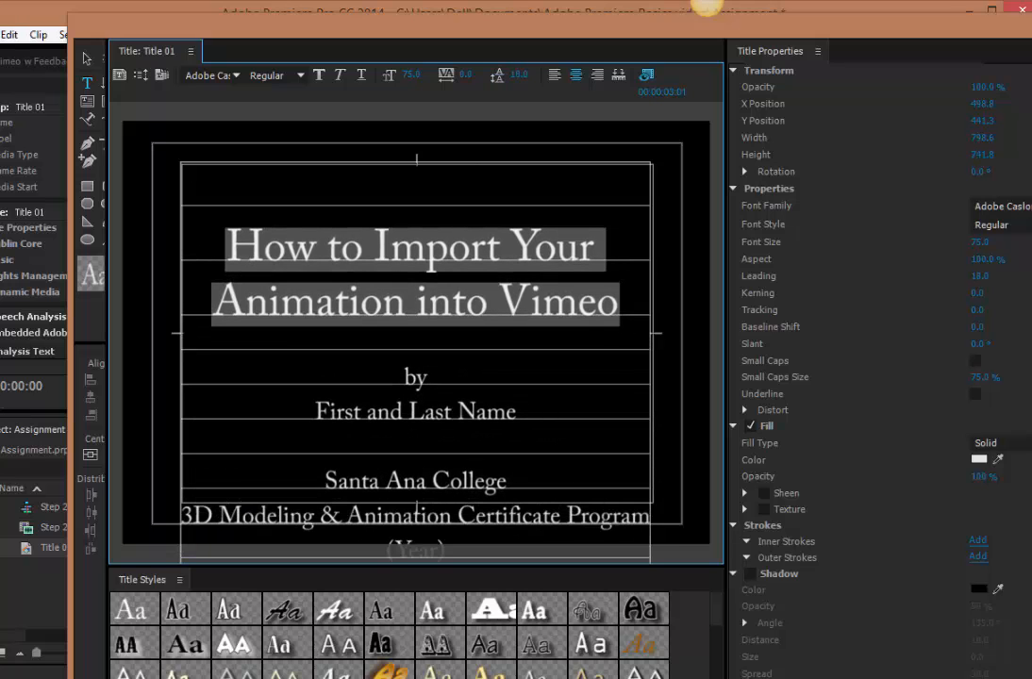
{"action": "left_click", "coordinate": [86, 59]}
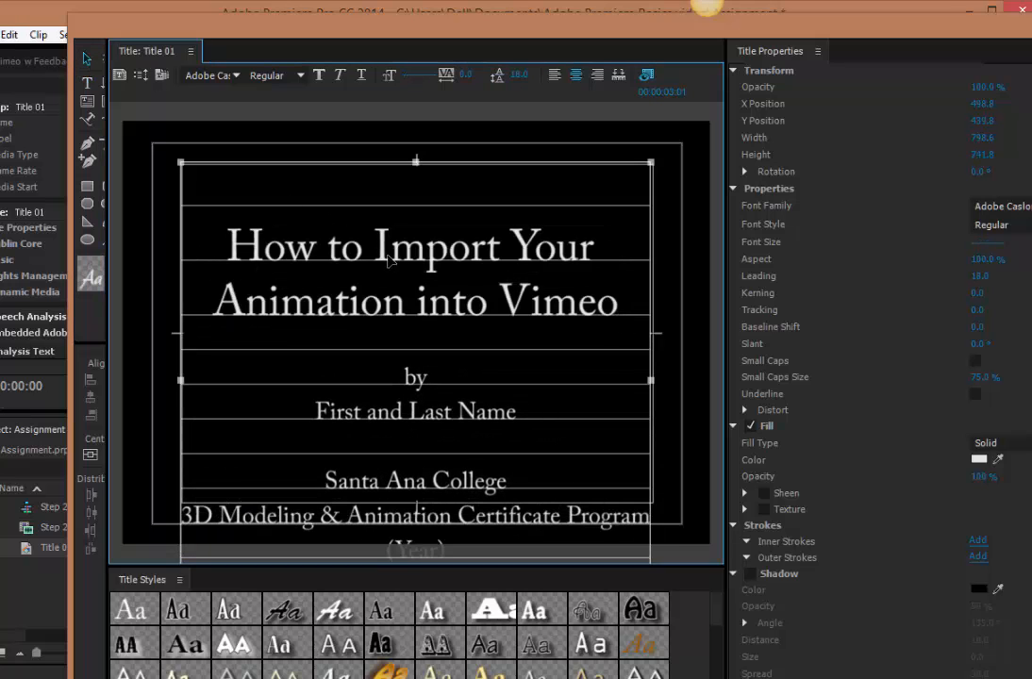
{"action": "left_click_drag", "start_coordinate": [388, 263], "coordinate": [389, 220]}
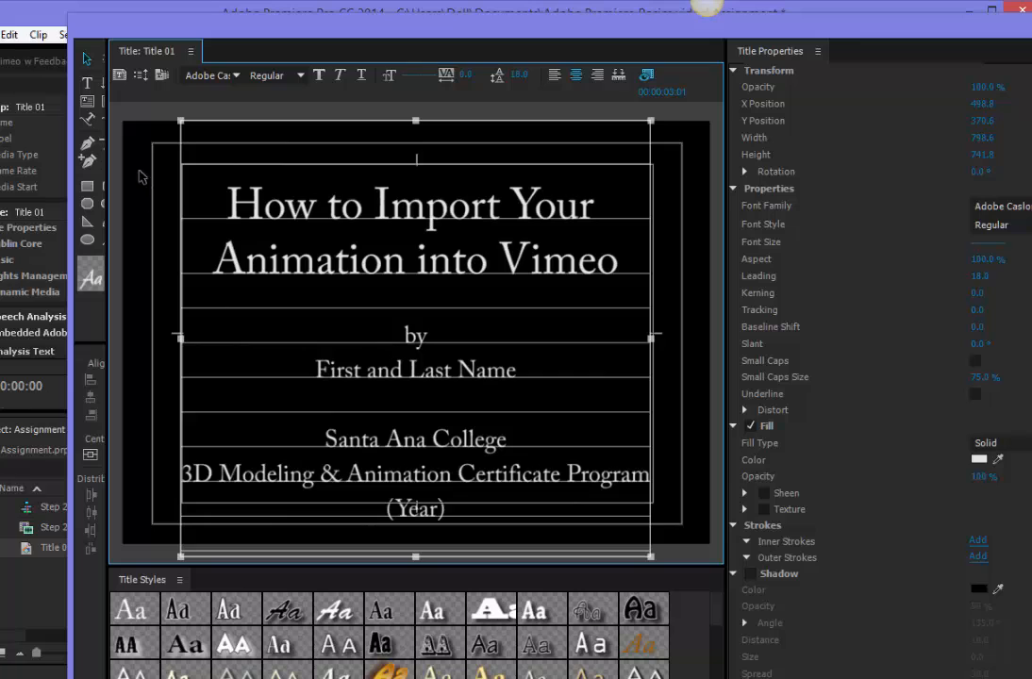
Delete all the lines below the heading, from "by" through "(Year)", and close the title editor.
{"action": "left_click", "coordinate": [90, 85]}
{"action": "left_click", "coordinate": [406, 338]}
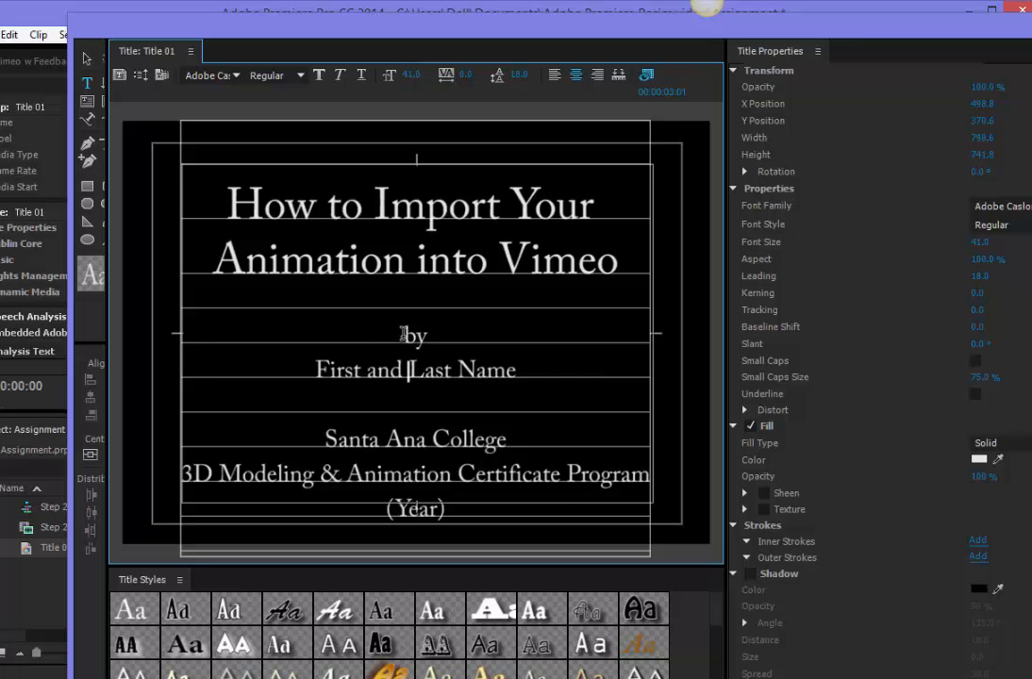
{"action": "left_click_drag", "start_coordinate": [404, 336], "coordinate": [503, 510]}
{"action": "key", "text": "BackSpace"}
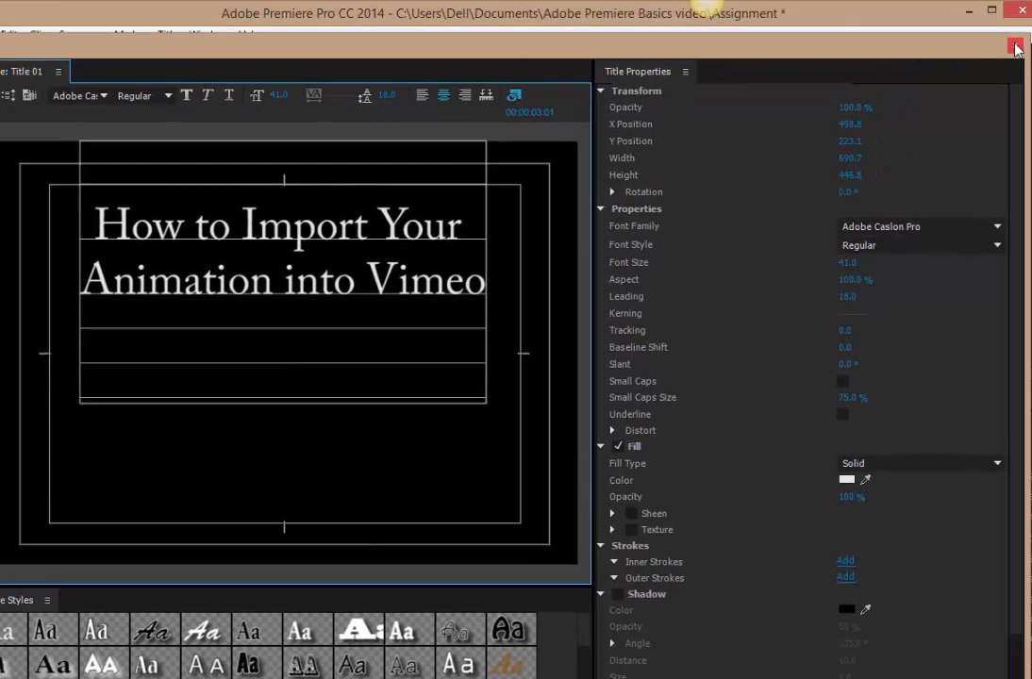
{"action": "left_click", "coordinate": [1011, 30]}
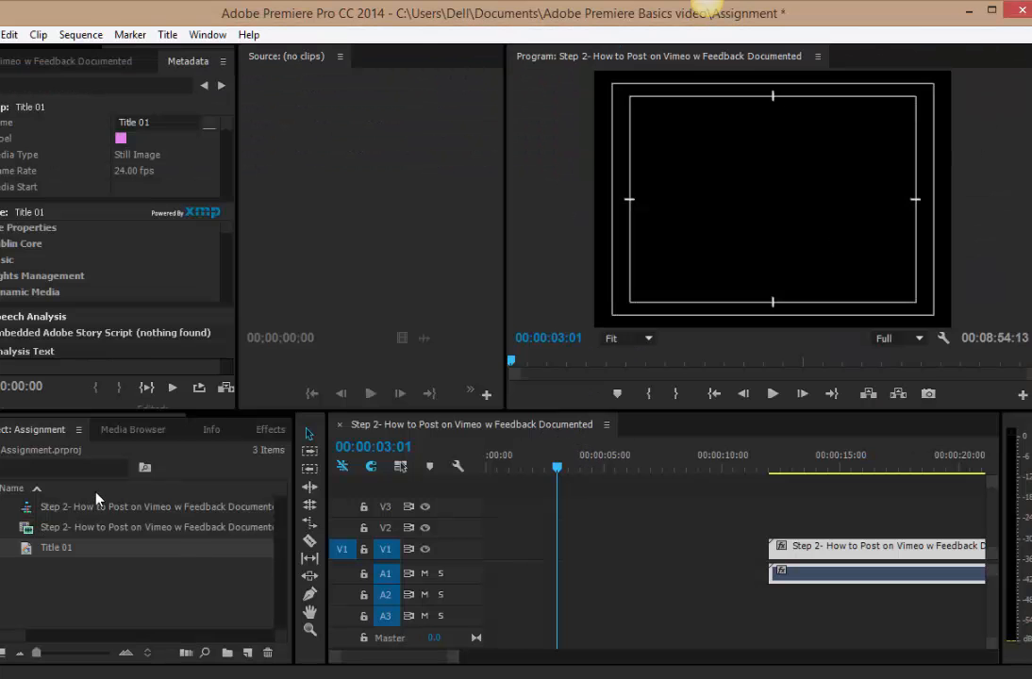
Place Title 01 on track V2 at 00:00:03:01 and set its duration to 00:00:03:00.
{"action": "left_click_drag", "start_coordinate": [29, 550], "coordinate": [574, 535]}
{"action": "left_click", "coordinate": [613, 532]}
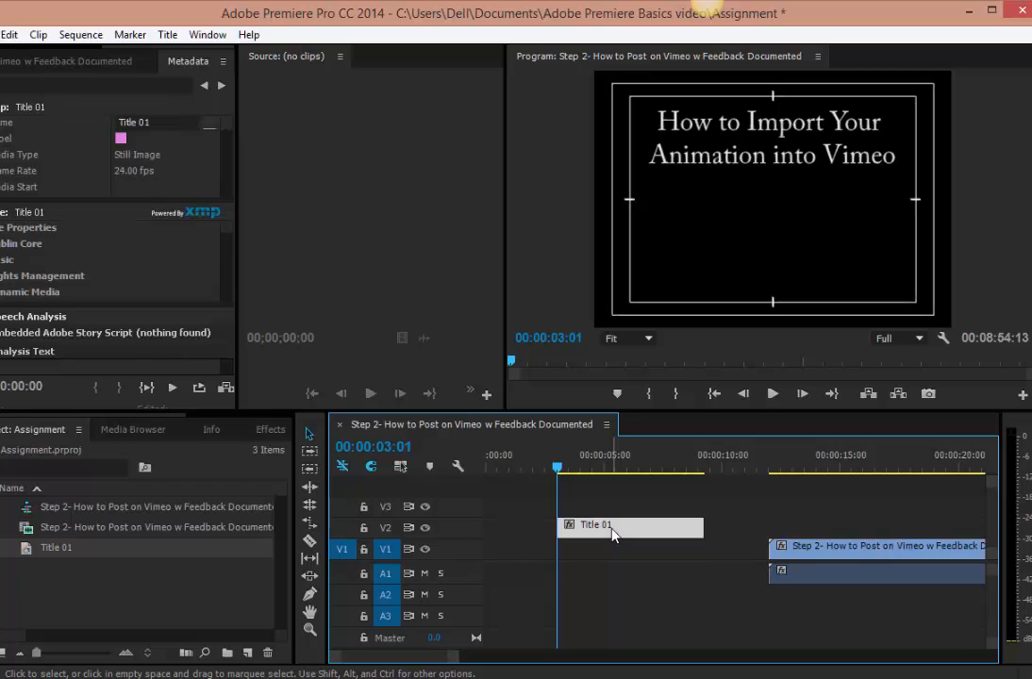
{"action": "right_click", "coordinate": [615, 534]}
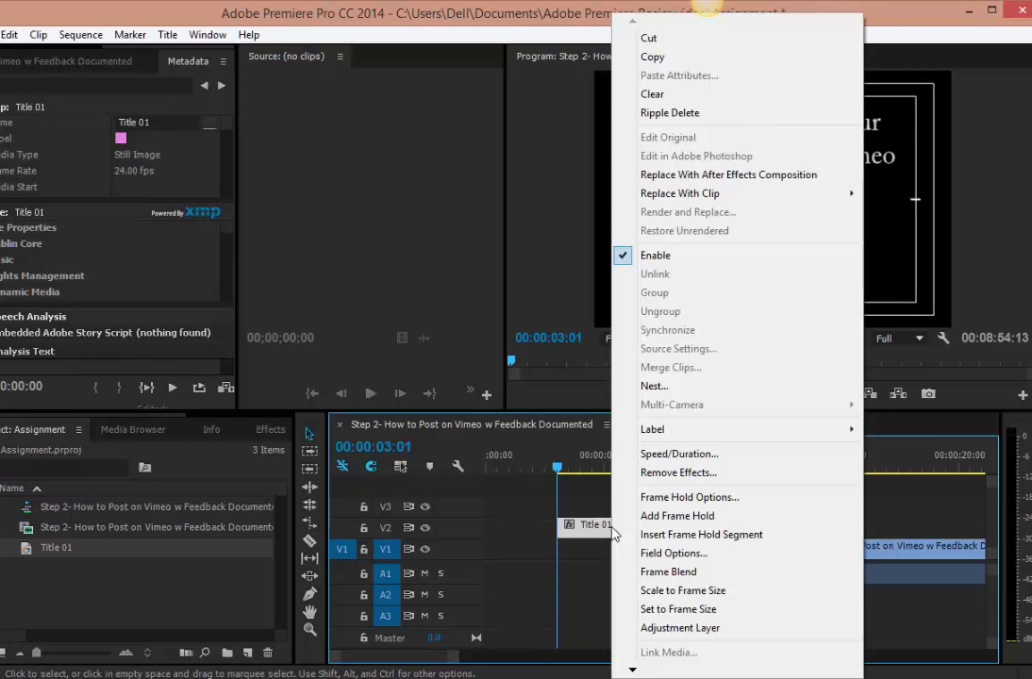
{"action": "left_click", "coordinate": [678, 454]}
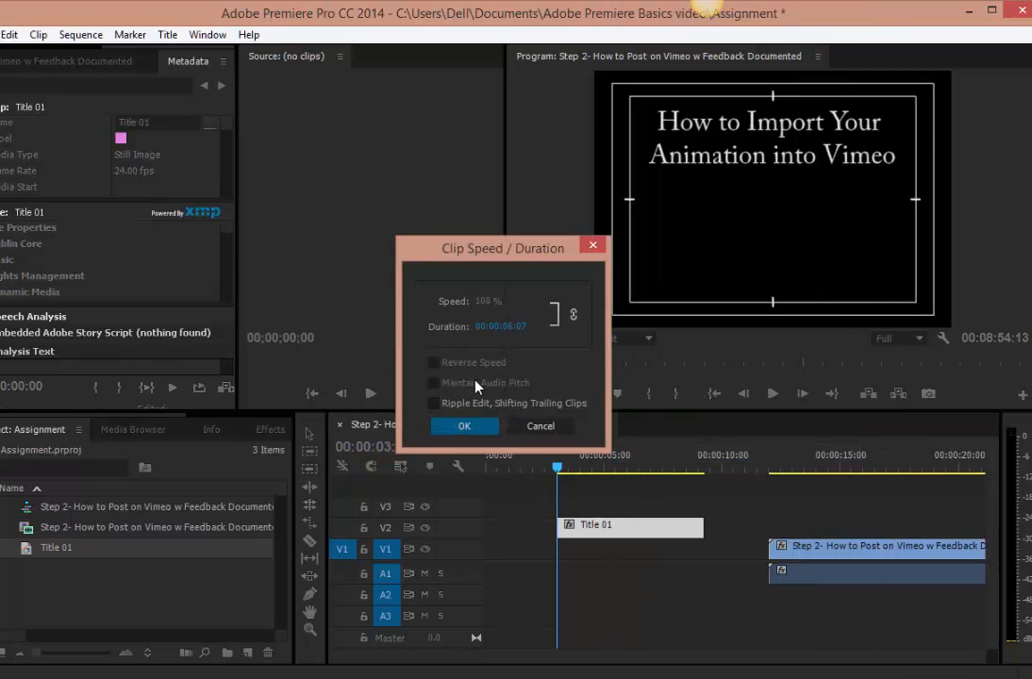
{"action": "left_click_drag", "start_coordinate": [516, 330], "coordinate": [430, 335]}
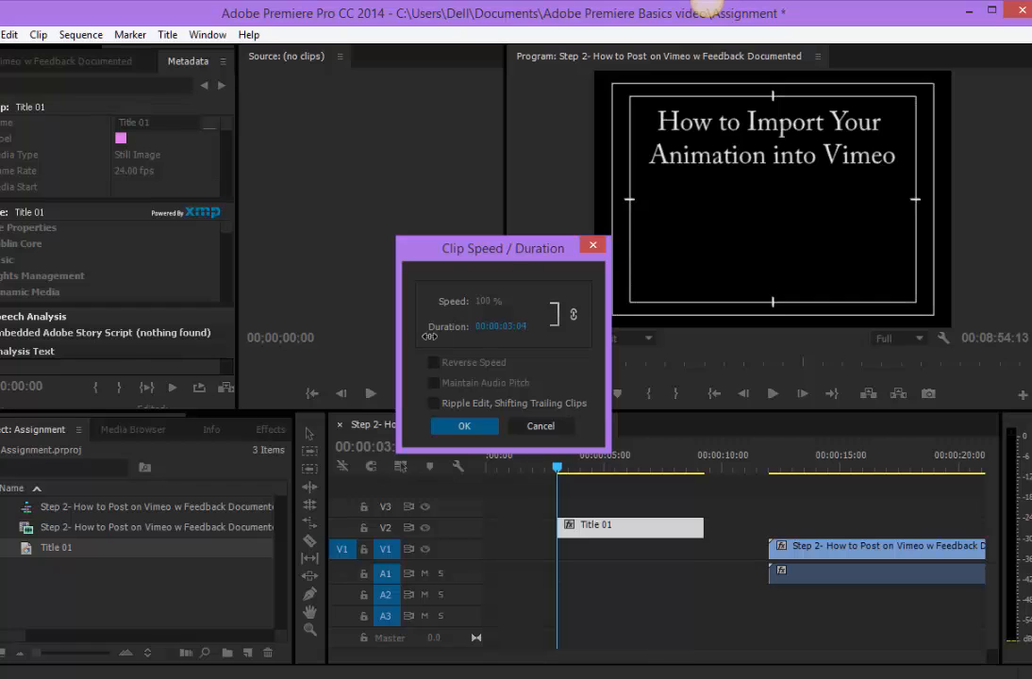
{"action": "left_click", "coordinate": [464, 425]}
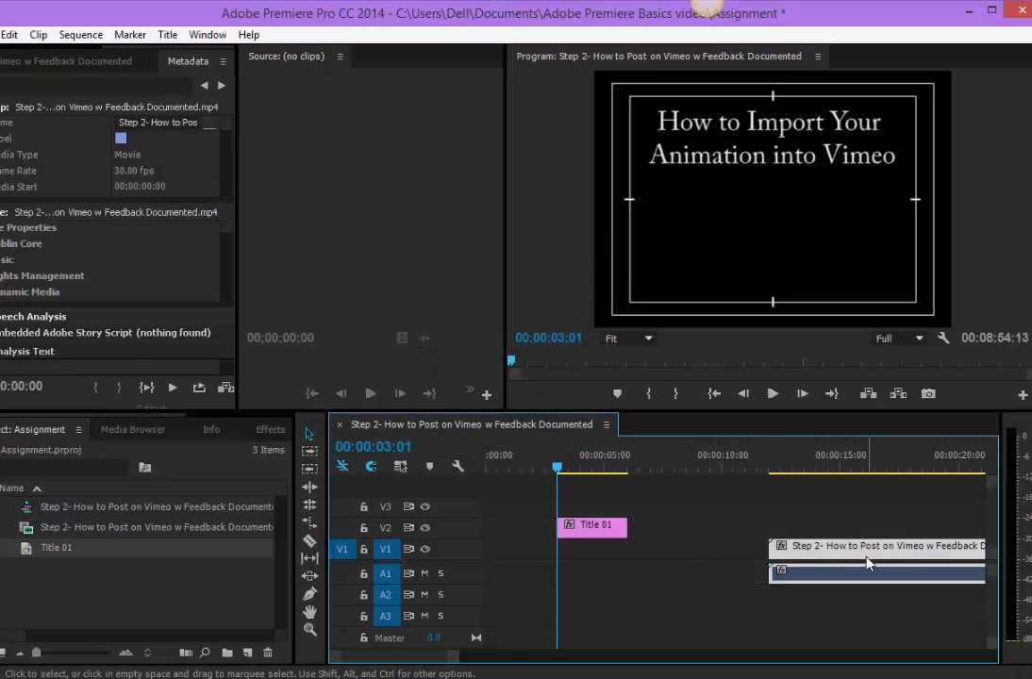
Move the Vimeo video clip to start where Title 01 ends and split its video and audio at 00:00:11:28.
{"action": "left_click_drag", "start_coordinate": [873, 557], "coordinate": [732, 560]}
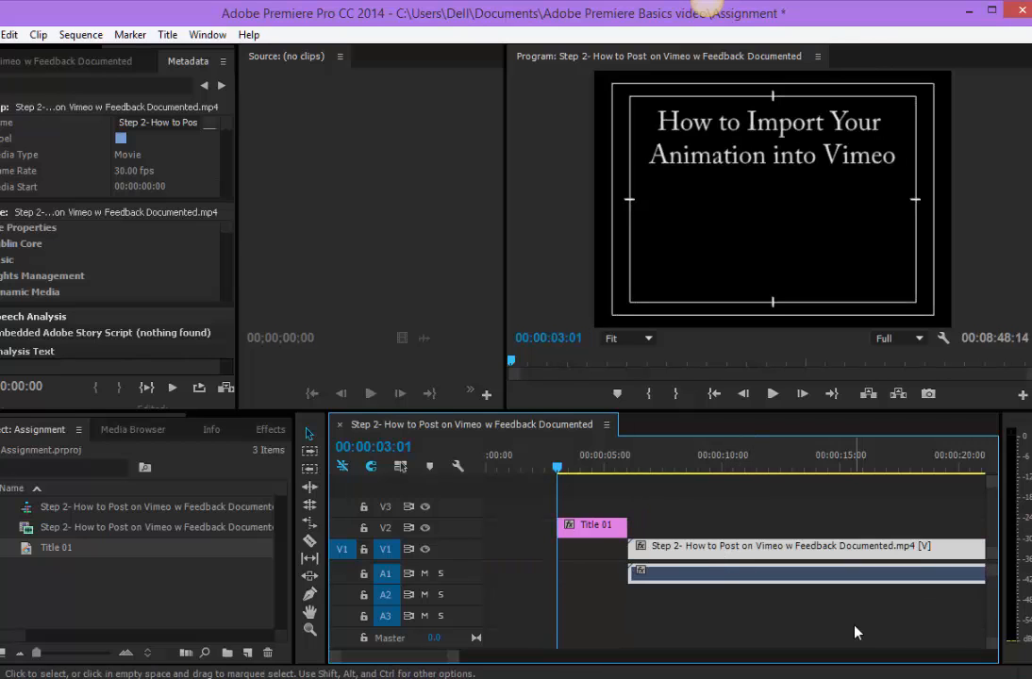
{"action": "left_click", "coordinate": [488, 471]}
{"action": "left_click_drag", "start_coordinate": [487, 472], "coordinate": [790, 522]}
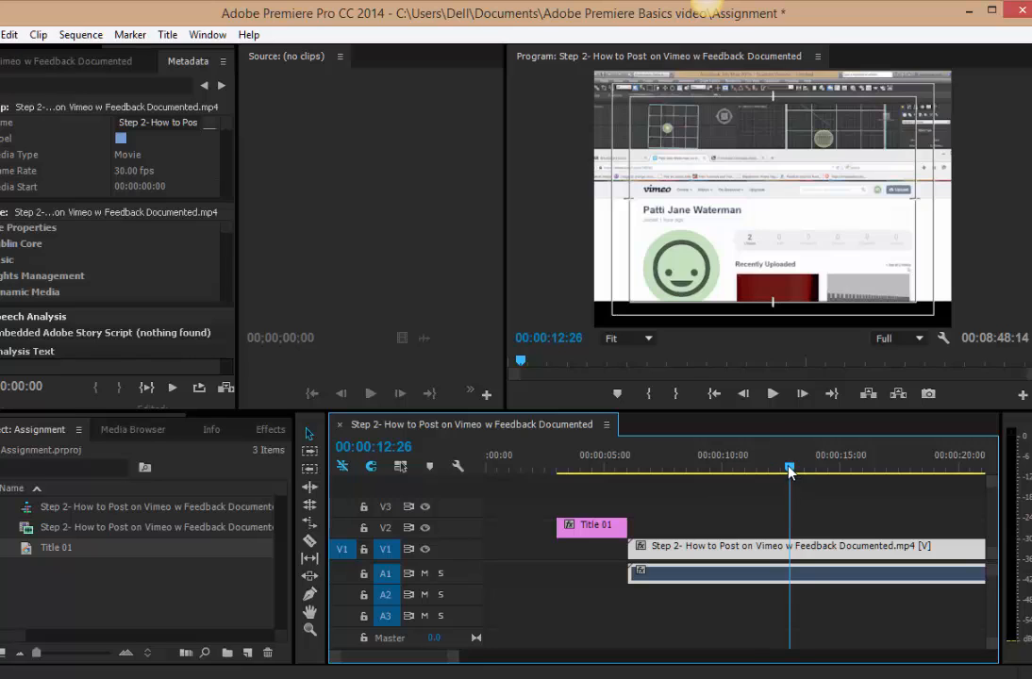
{"action": "left_click_drag", "start_coordinate": [790, 472], "coordinate": [769, 503]}
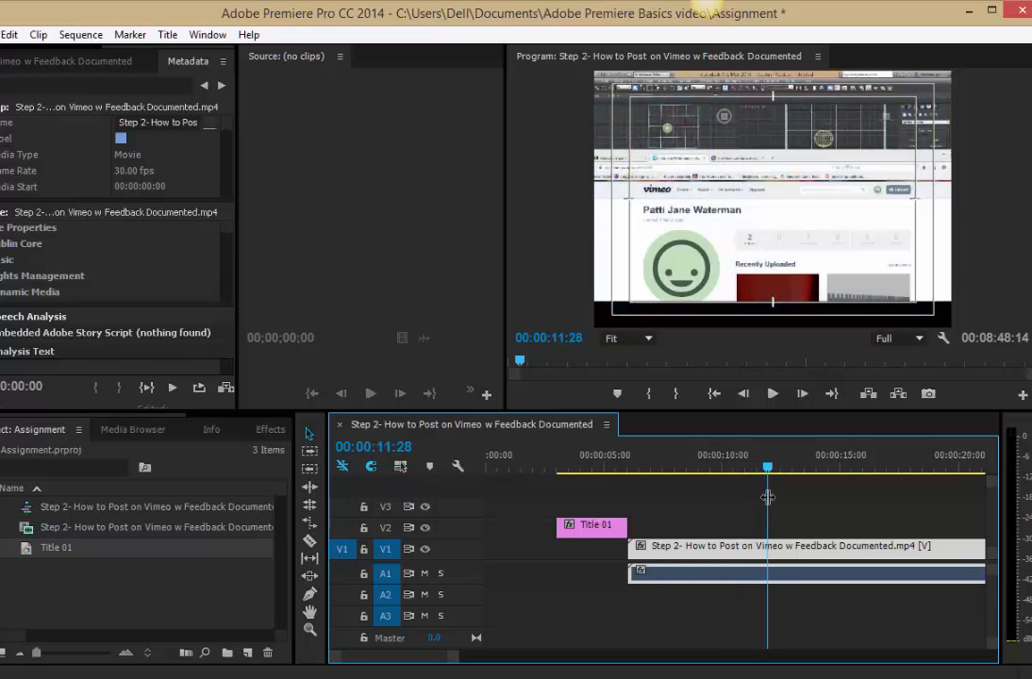
{"action": "left_click", "coordinate": [310, 540]}
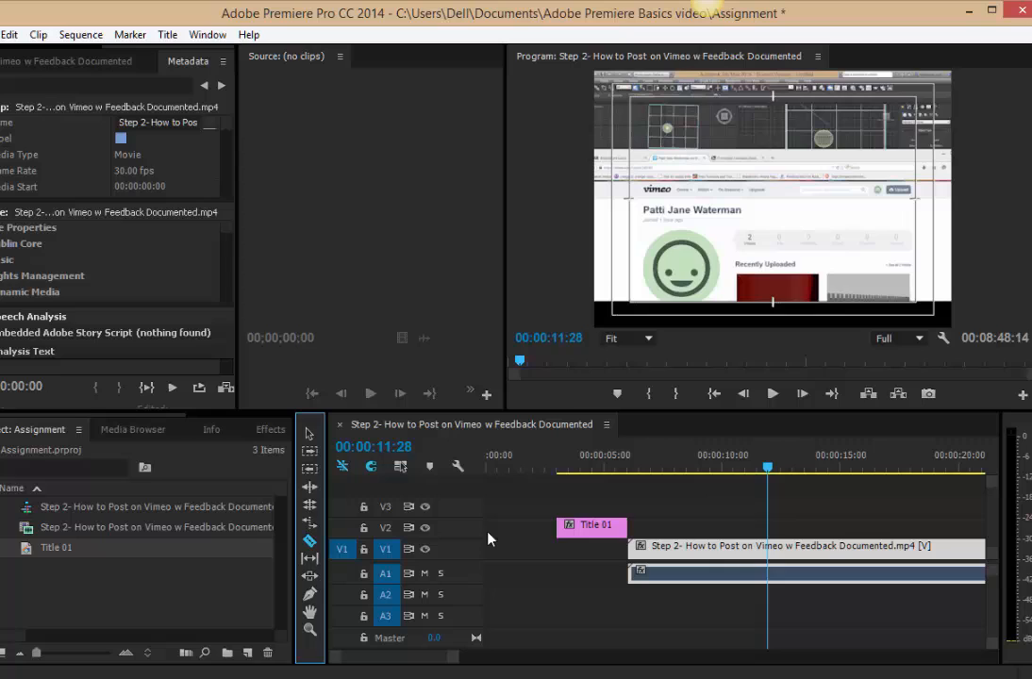
{"action": "left_click", "coordinate": [771, 547]}
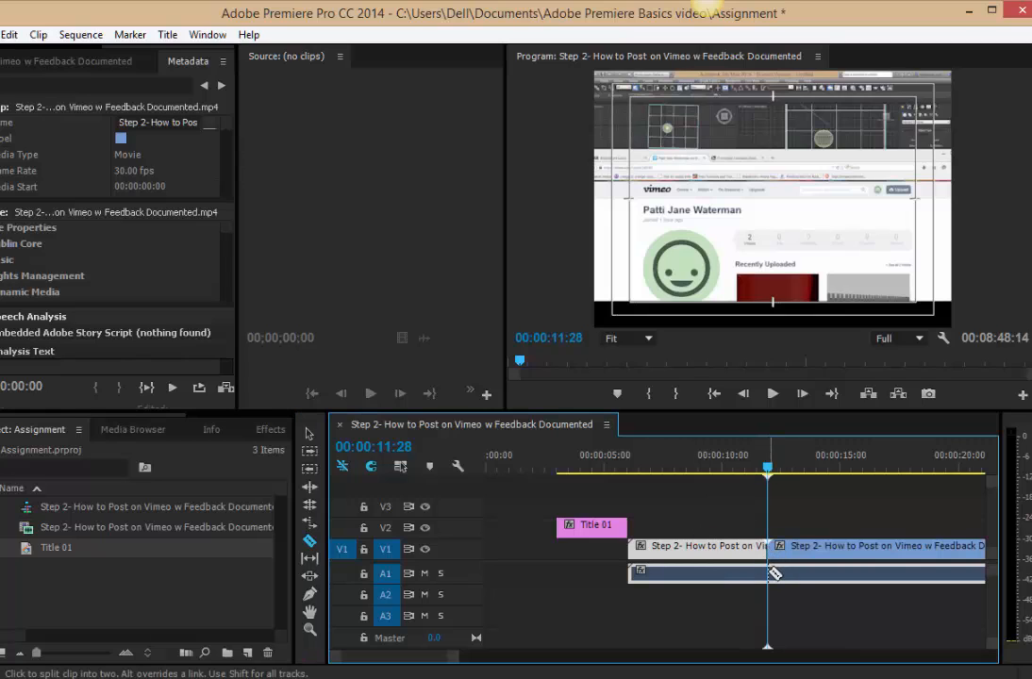
{"action": "left_click", "coordinate": [771, 573]}
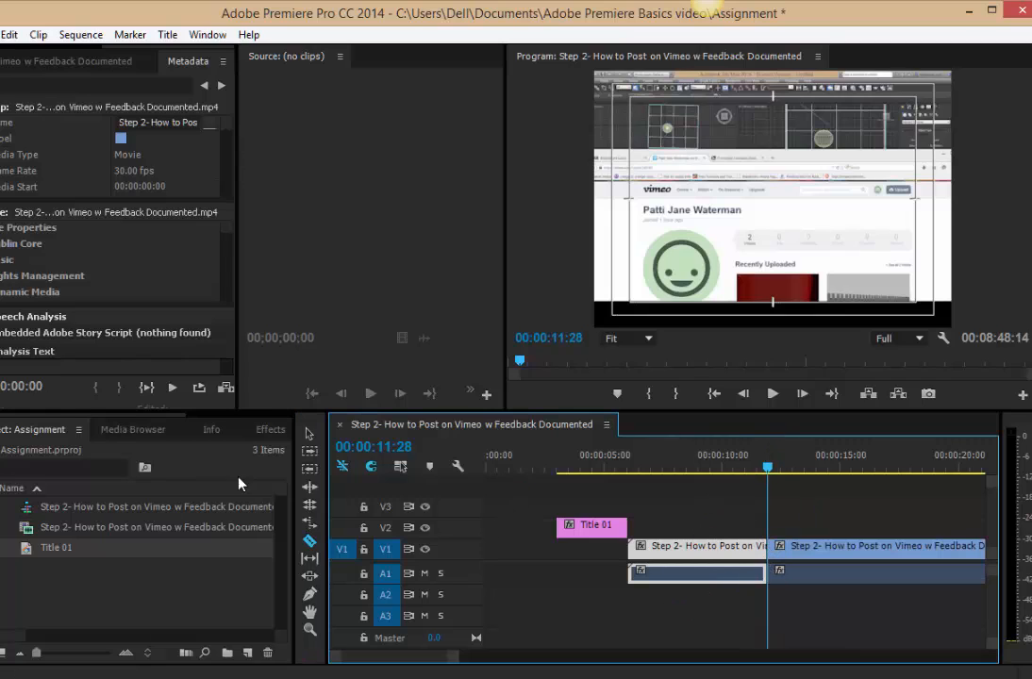
Delete the first piece of the split video clip and move the remaining piece to the end of Title 01.
{"action": "left_click", "coordinate": [310, 434]}
{"action": "left_click", "coordinate": [696, 548]}
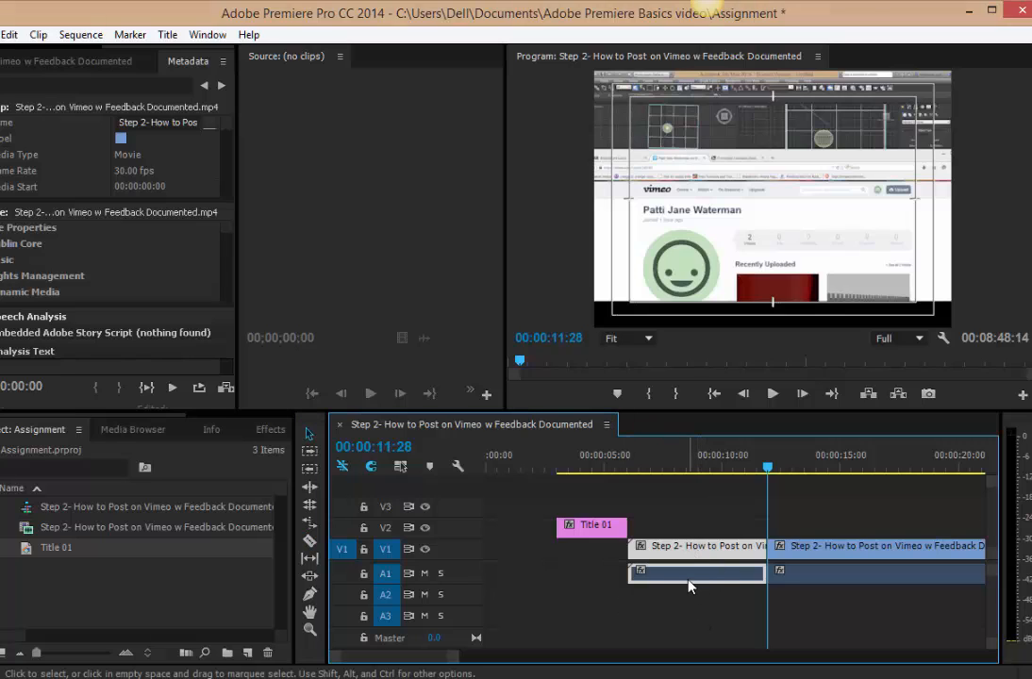
{"action": "key", "text": "Delete"}
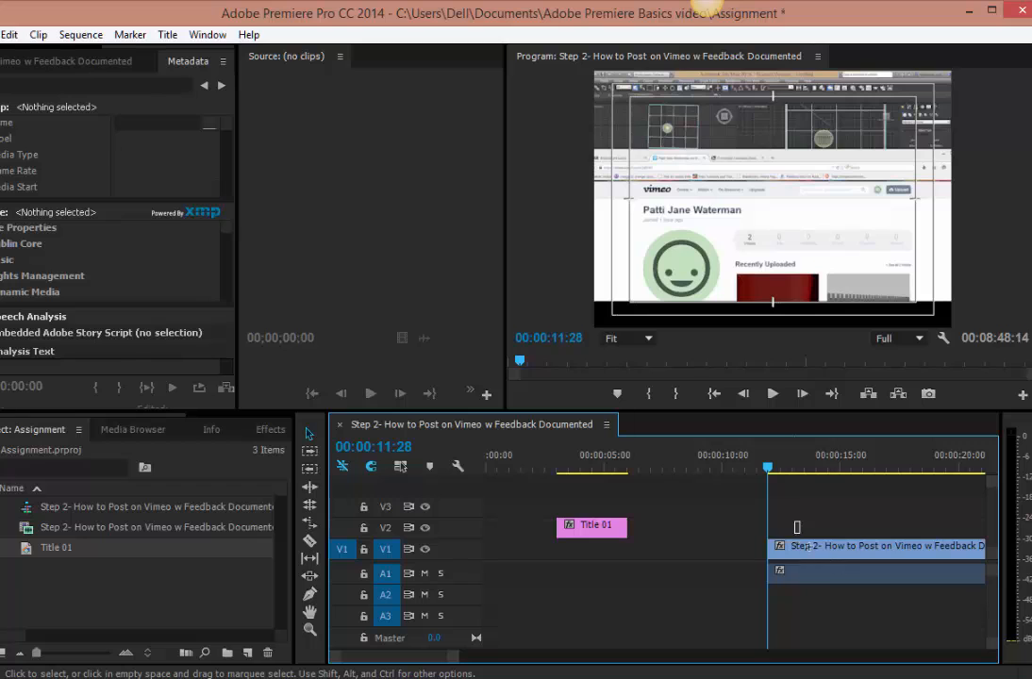
{"action": "left_click_drag", "start_coordinate": [861, 555], "coordinate": [722, 555]}
Play the video clip to find the cut point and split it with the Razor tool at 00:00:48:15.
{"action": "left_click_drag", "start_coordinate": [452, 659], "coordinate": [660, 663]}
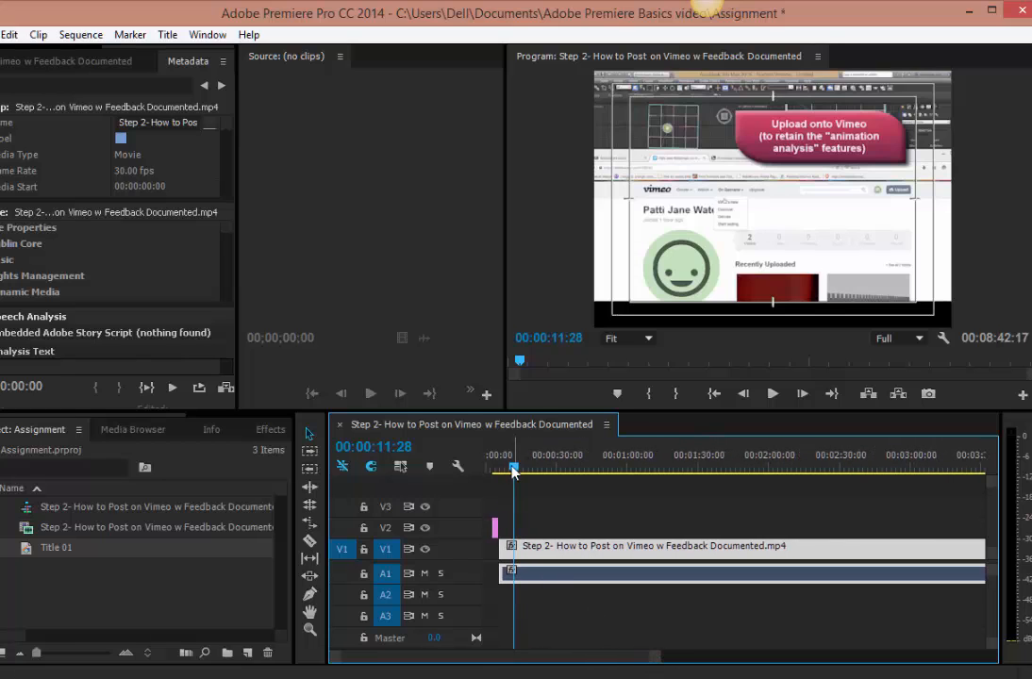
{"action": "left_click_drag", "start_coordinate": [513, 469], "coordinate": [591, 469]}
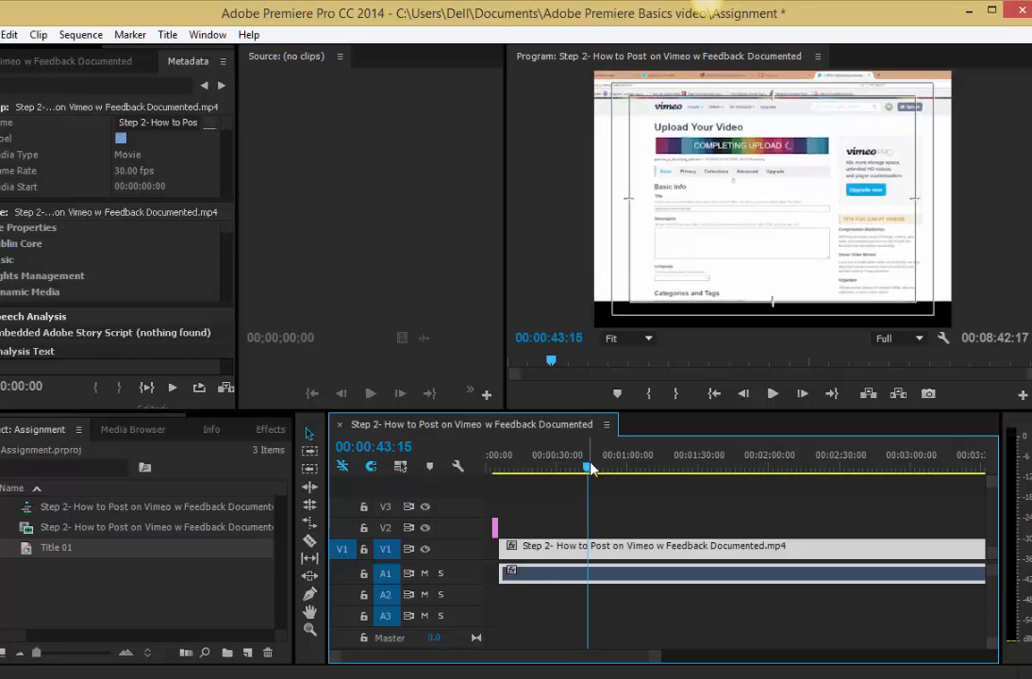
{"action": "left_click", "coordinate": [771, 394]}
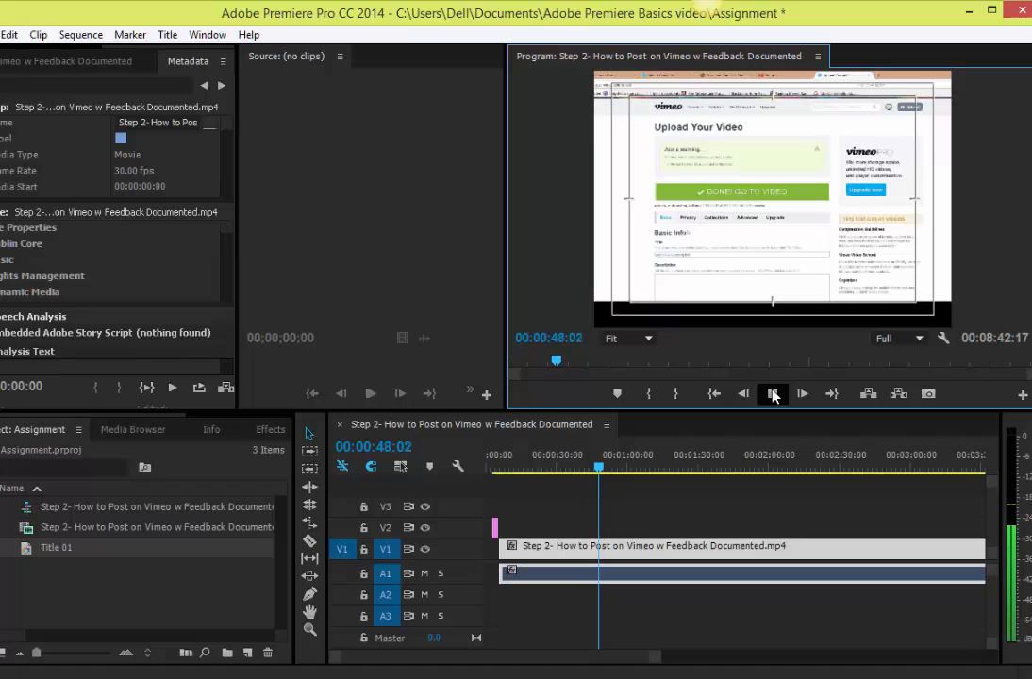
{"action": "left_click", "coordinate": [772, 394]}
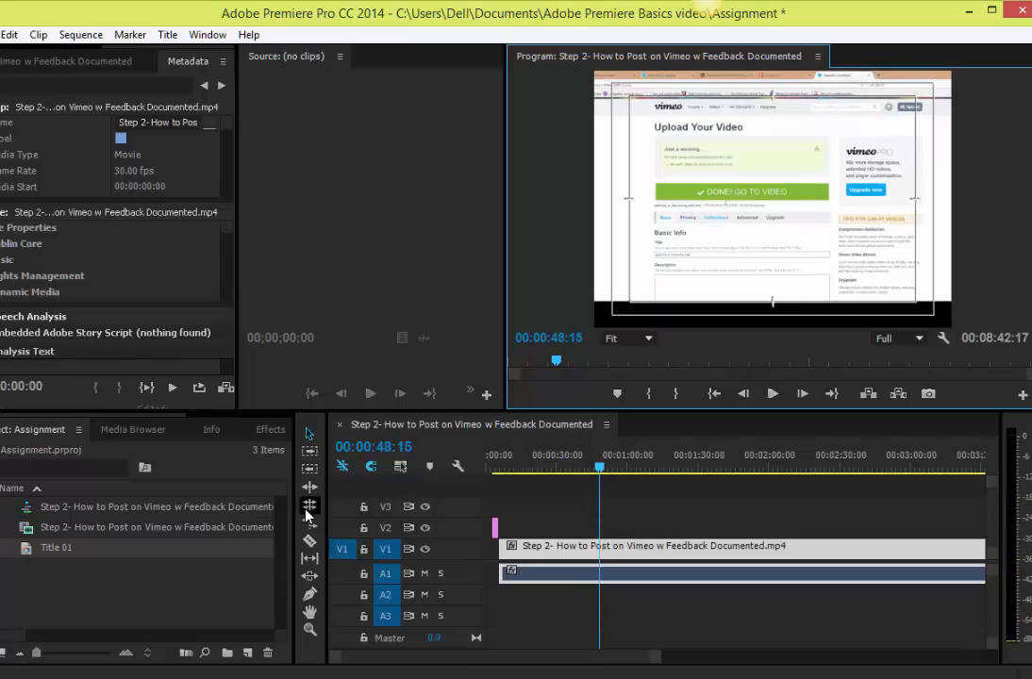
{"action": "left_click", "coordinate": [309, 541]}
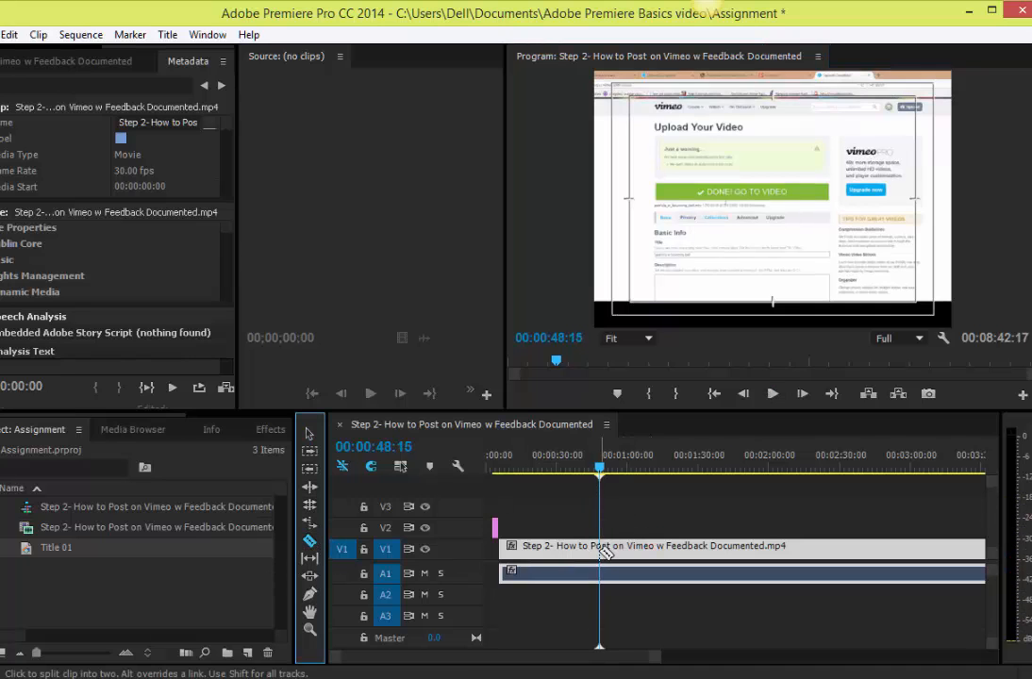
{"action": "left_click", "coordinate": [600, 547]}
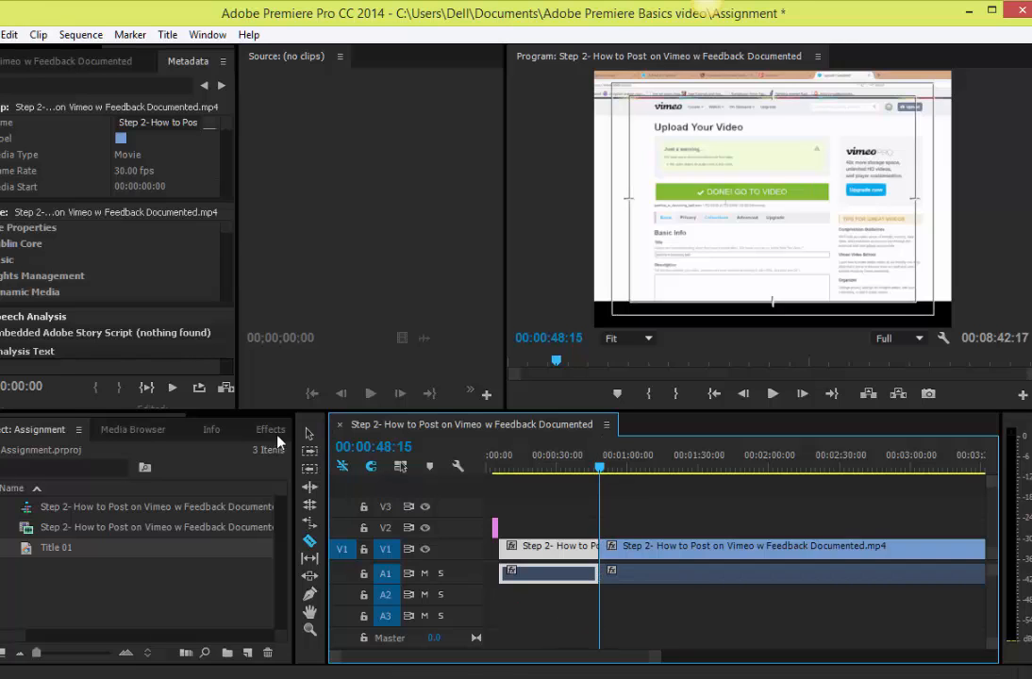
Delete the video and audio remaining after the cut at 00:00:48:15.
{"action": "left_click", "coordinate": [310, 433]}
{"action": "left_click", "coordinate": [670, 555]}
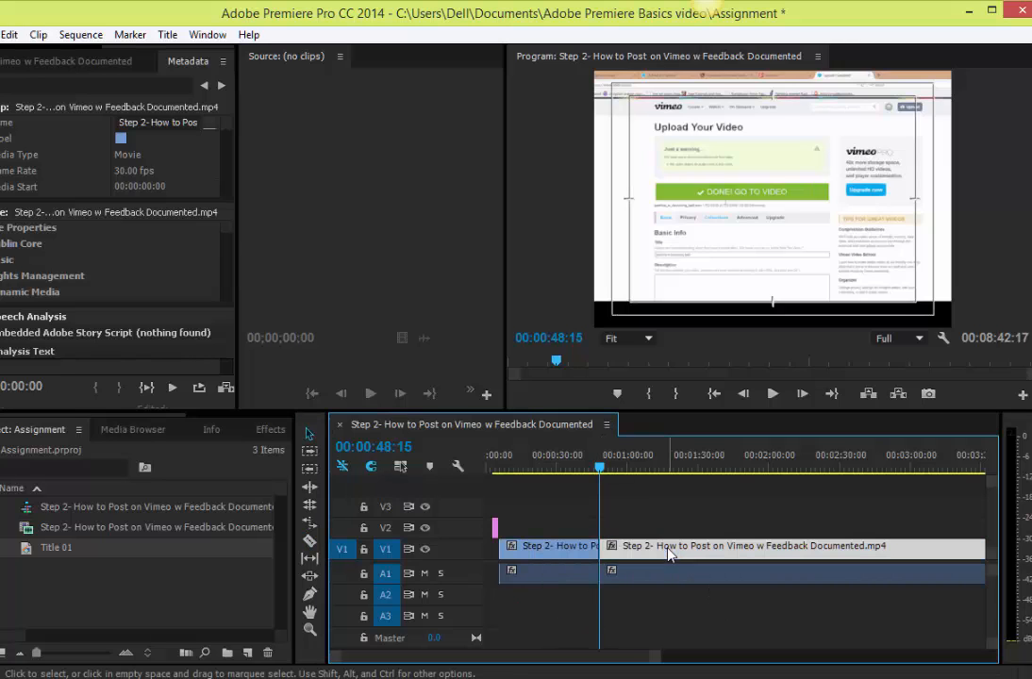
{"action": "left_click", "coordinate": [679, 574]}
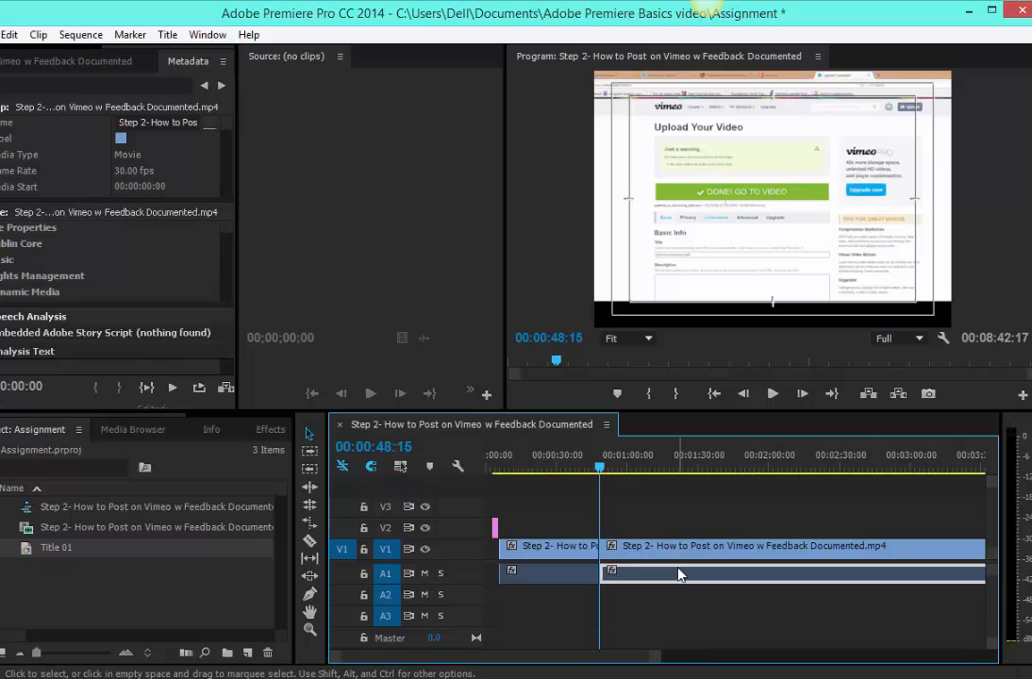
{"action": "left_click", "coordinate": [686, 548], "text": "shift"}
{"action": "key", "text": "Delete"}
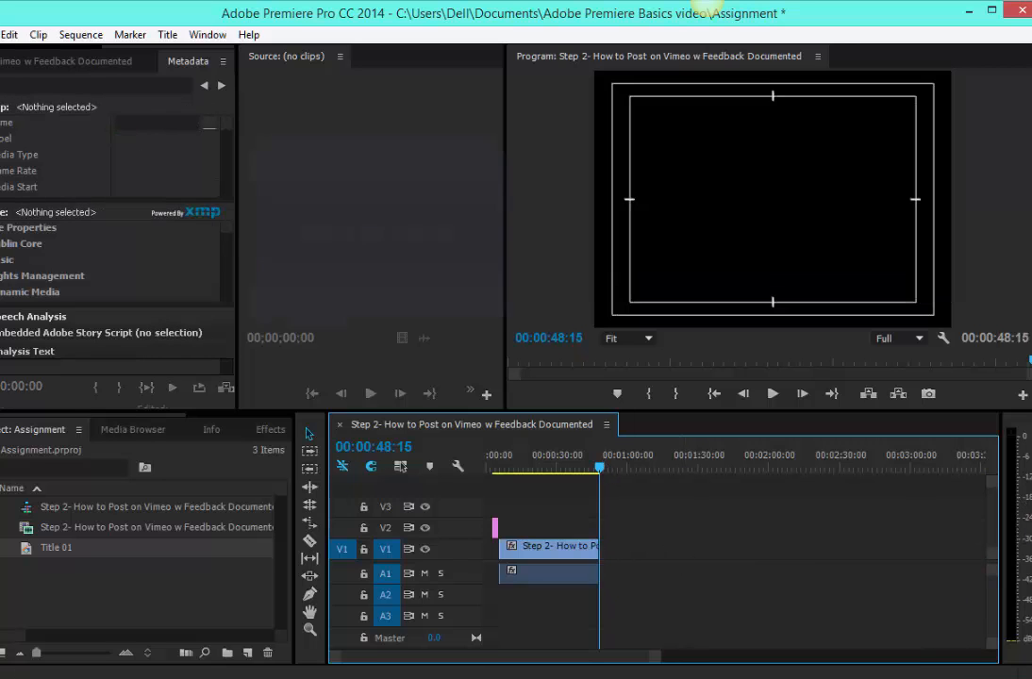
Switch to the assignment instructions in Word and review the credit line section and its sample credits.
{"action": "mouse_move", "coordinate": [1030, 361]}
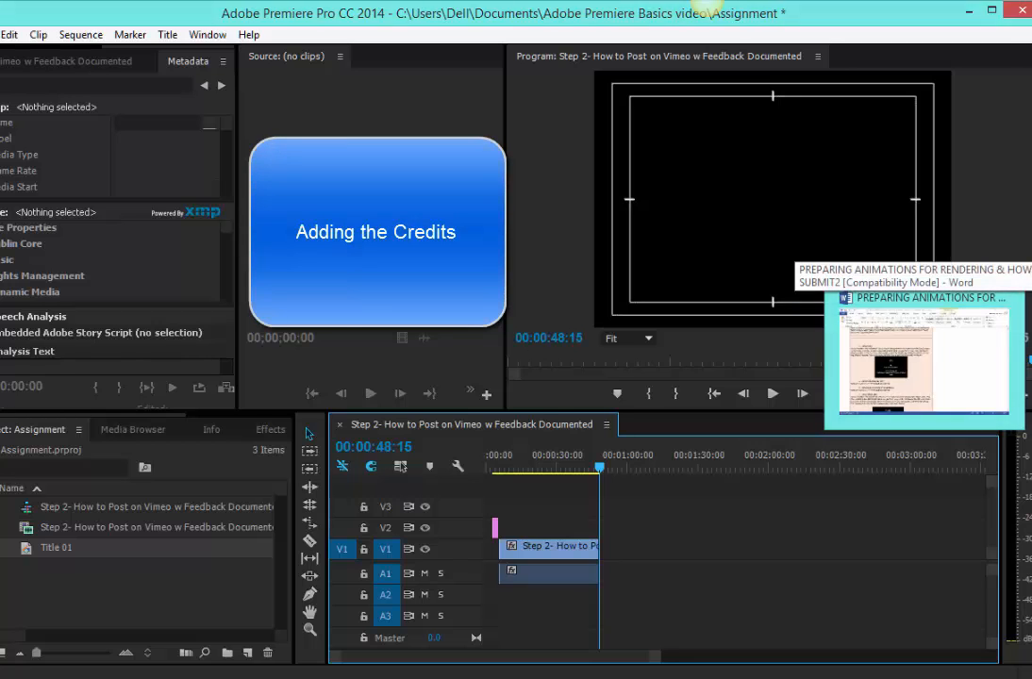
{"action": "left_click", "coordinate": [925, 363]}
{"action": "scroll", "coordinate": [430, 495], "scroll_direction": "down", "scroll_amount": 4}
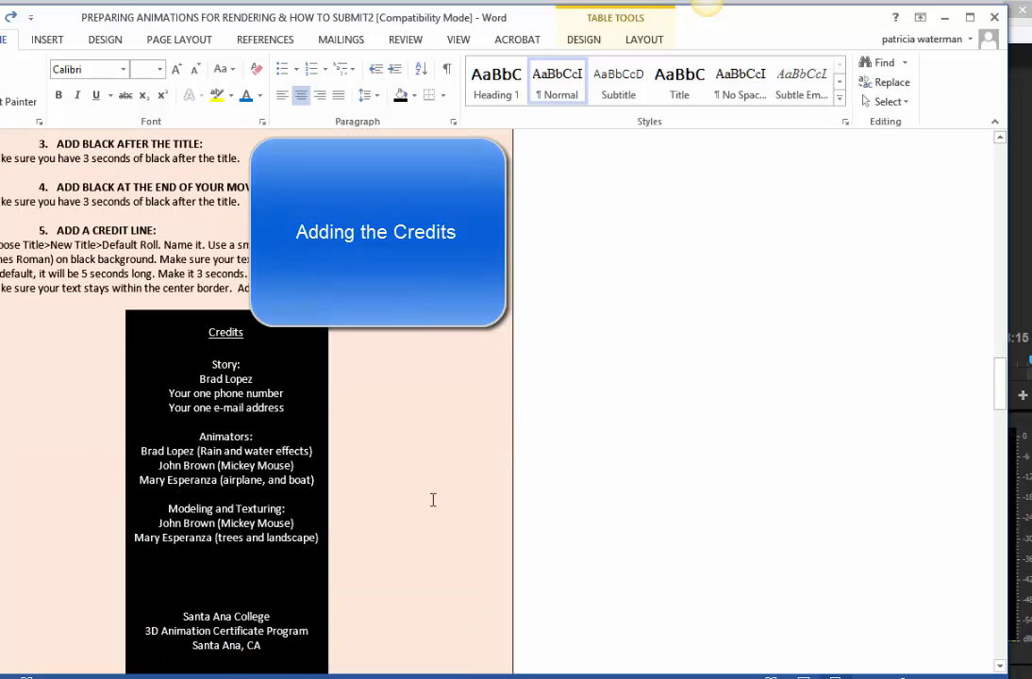
{"action": "scroll", "coordinate": [433, 500], "scroll_direction": "down", "scroll_amount": 3}
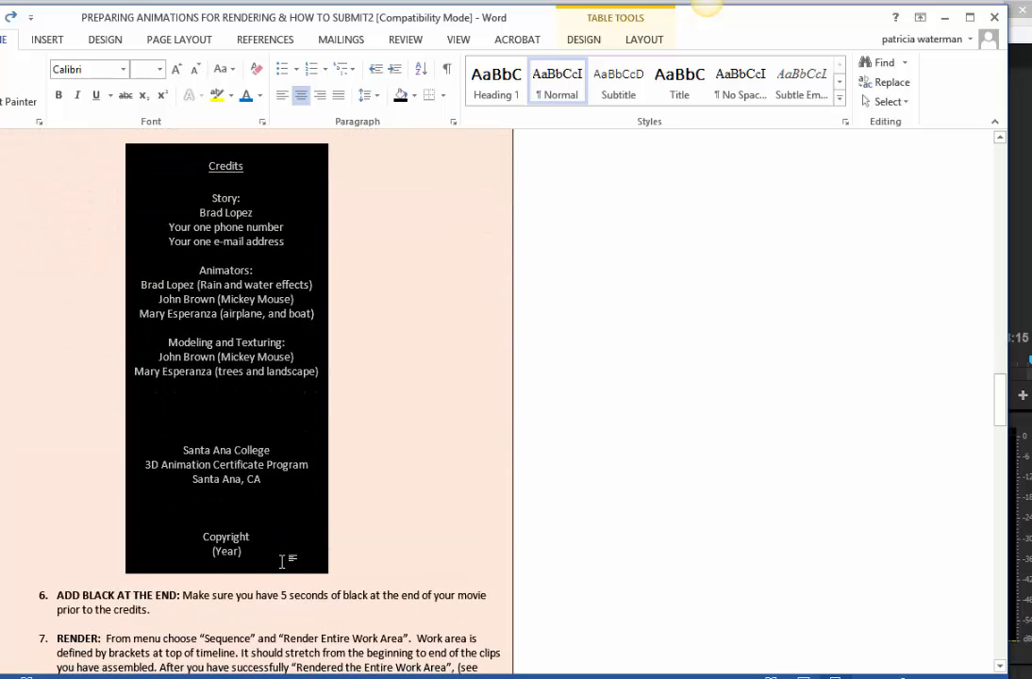
Copy the sample credits text from the Word instructions and switch back to Premiere Pro.
{"action": "left_click", "coordinate": [281, 552]}
{"action": "left_click", "coordinate": [263, 540]}
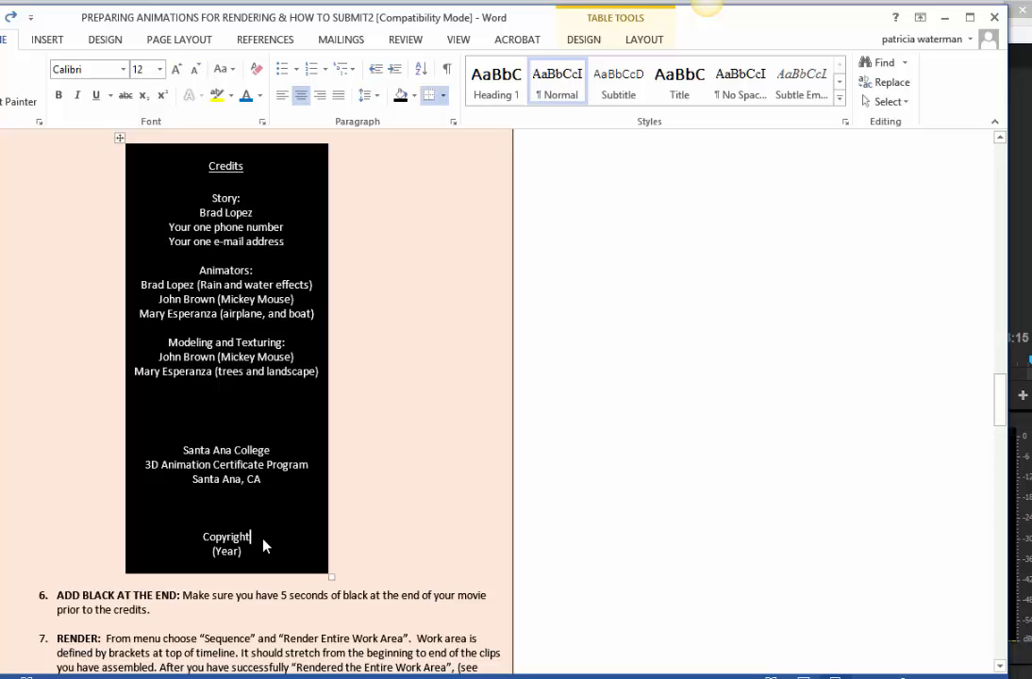
{"action": "key", "text": "ctrl+a"}
{"action": "left_click", "coordinate": [258, 552]}
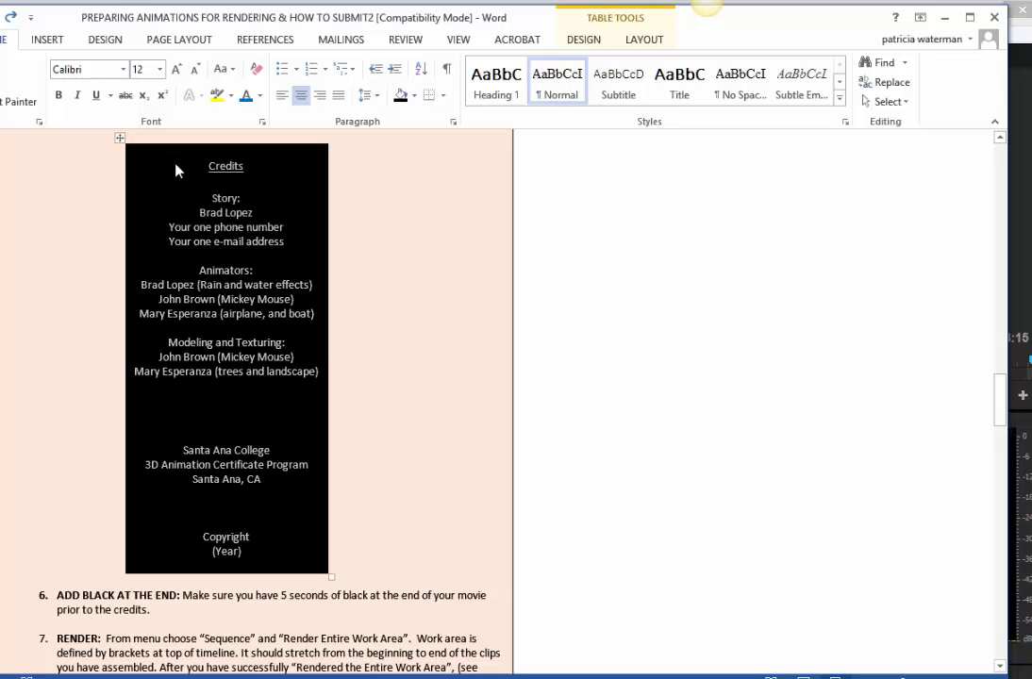
{"action": "left_click", "coordinate": [944, 18]}
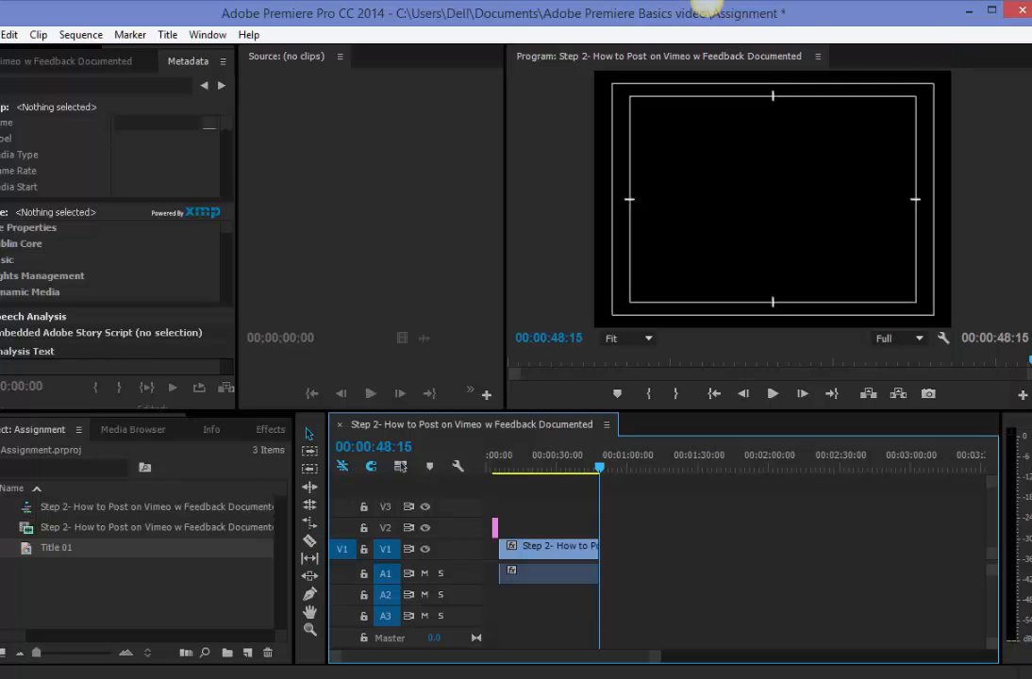
Duplicate the Title 01 item in the project.
{"action": "left_click", "coordinate": [28, 550]}
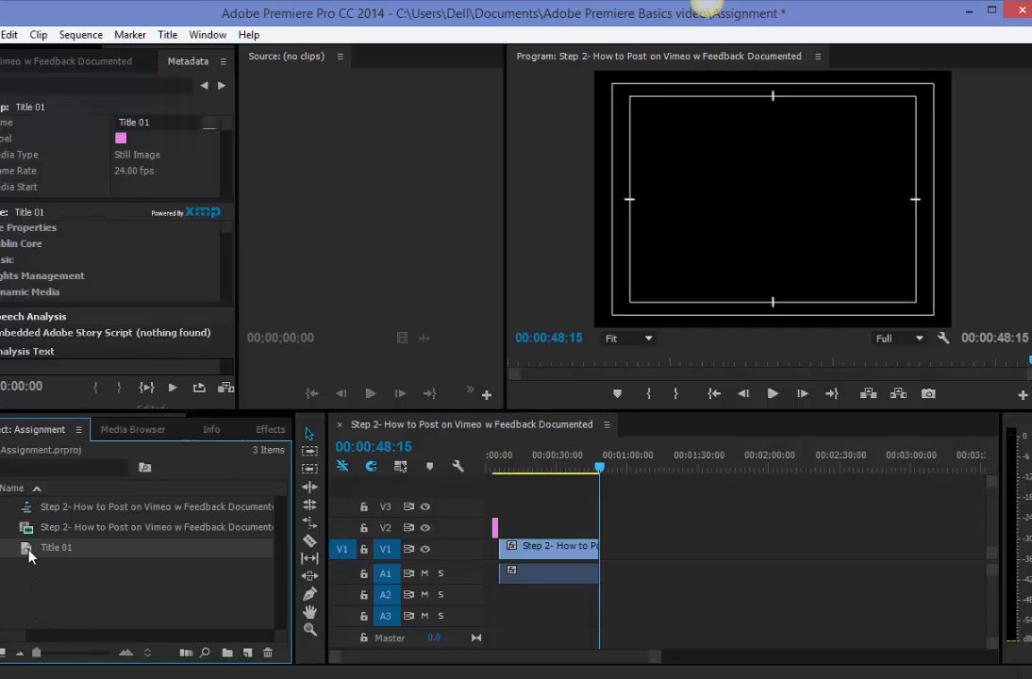
{"action": "right_click", "coordinate": [28, 557]}
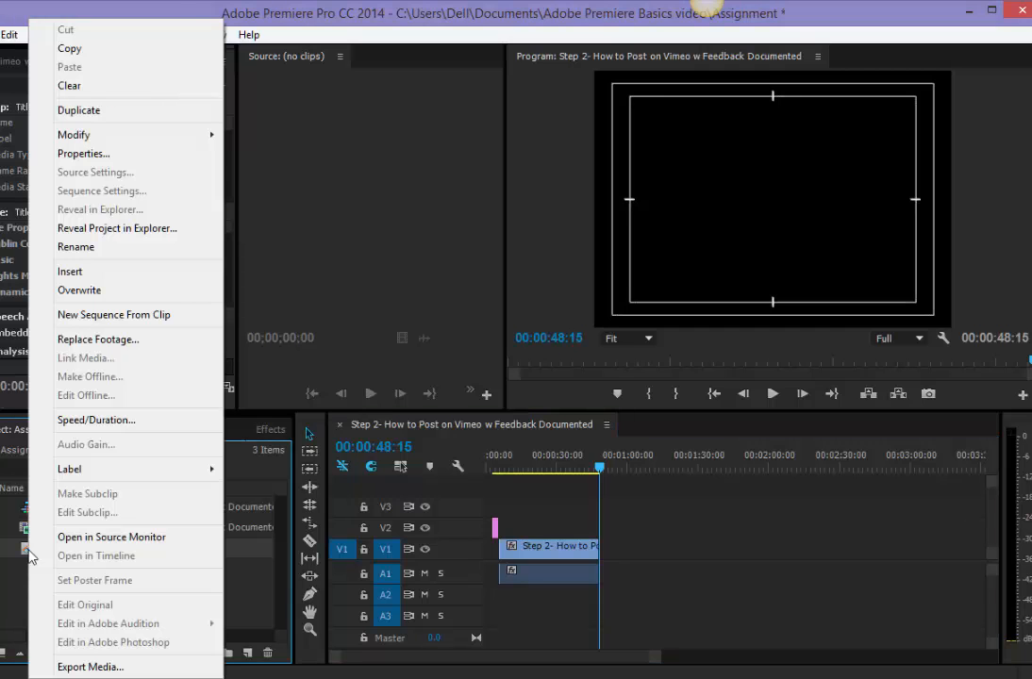
{"action": "left_click", "coordinate": [80, 110]}
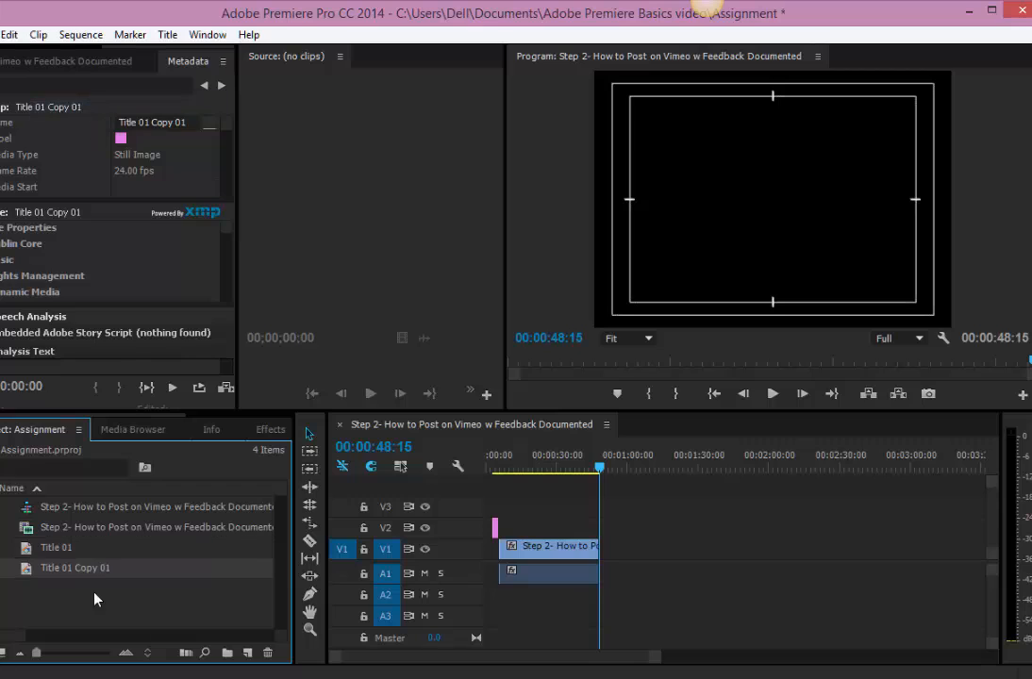
Rename the duplicated title as cedits.
{"action": "left_click", "coordinate": [57, 569]}
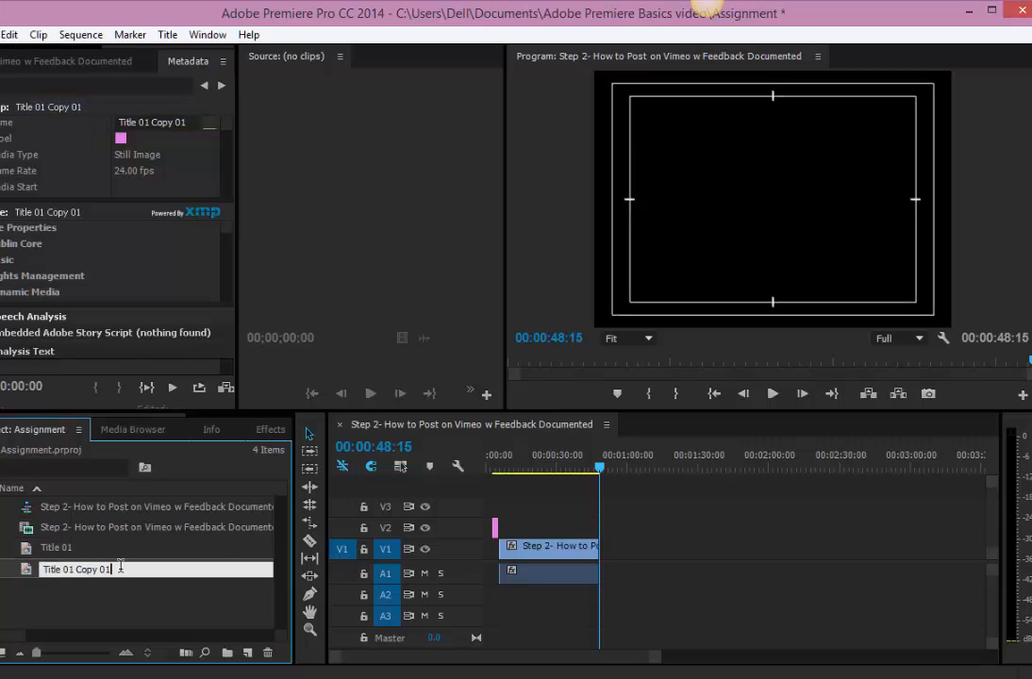
{"action": "left_click_drag", "start_coordinate": [120, 567], "coordinate": [16, 569]}
{"action": "type", "text": "cridits"}
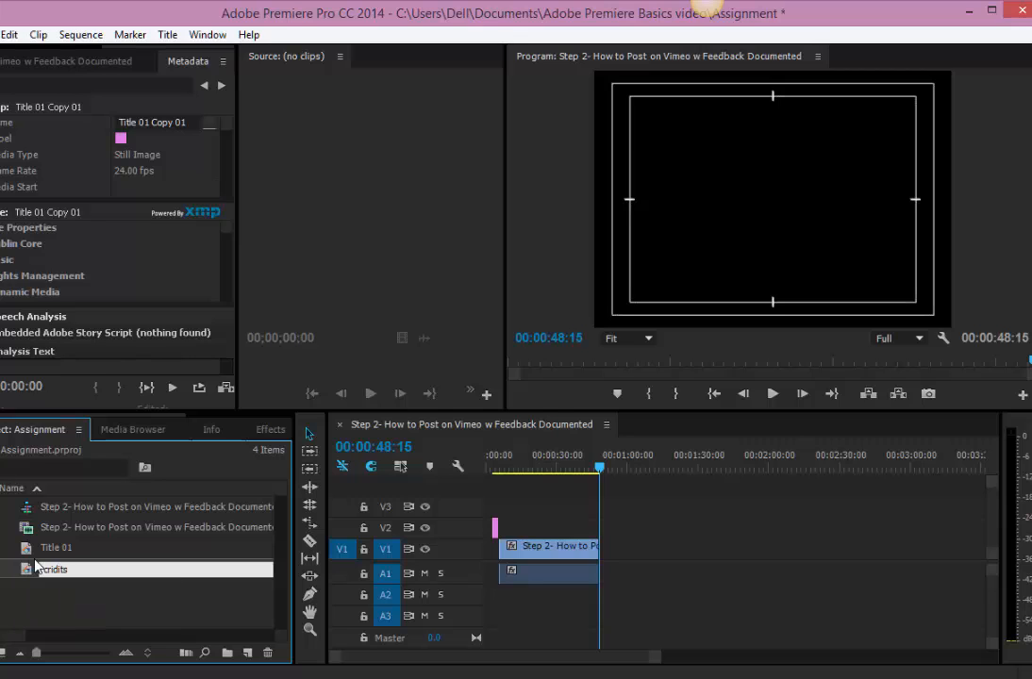
{"action": "key", "text": "BackSpace"}
{"action": "key", "text": "BackSpace"}
{"action": "key", "text": "BackSpace"}
{"action": "key", "text": "BackSpace"}
{"action": "key", "text": "BackSpace"}
{"action": "key", "text": "BackSpace"}
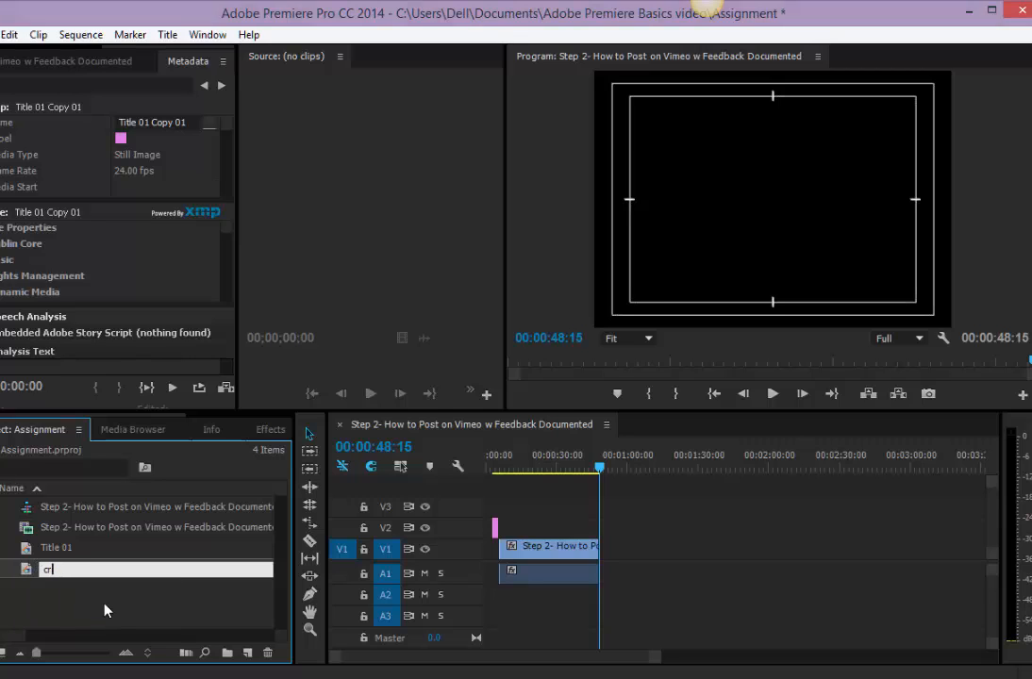
{"action": "type", "text": "edits"}
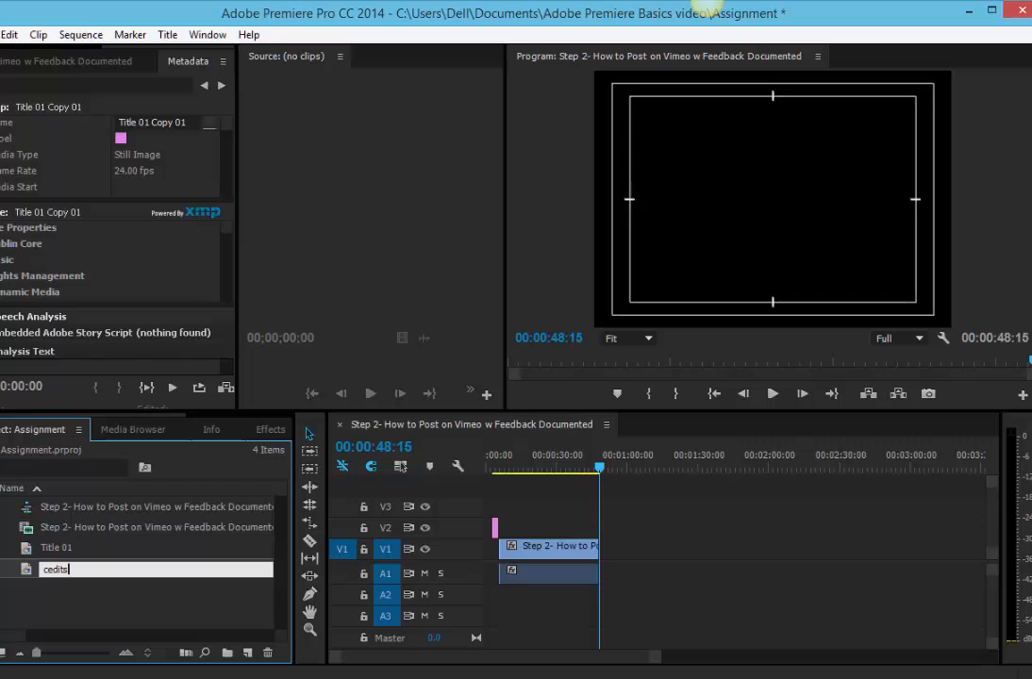
{"action": "key", "text": "Return"}
Open the cedits title and replace its existing text with the copied credits.
{"action": "double_click", "coordinate": [48, 569]}
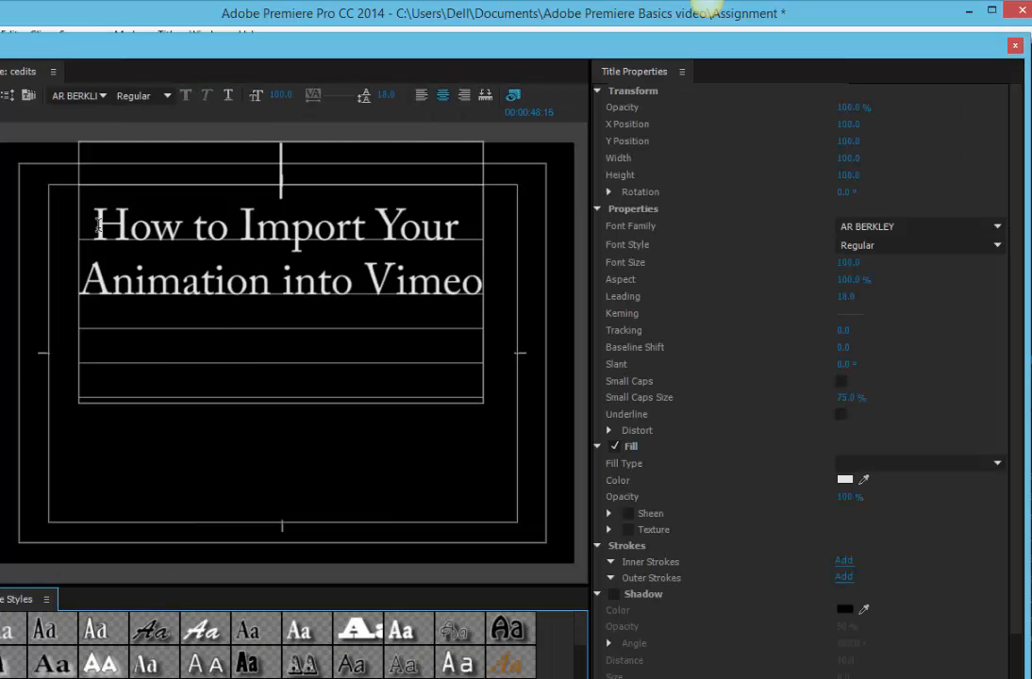
{"action": "left_click_drag", "start_coordinate": [98, 224], "coordinate": [553, 272]}
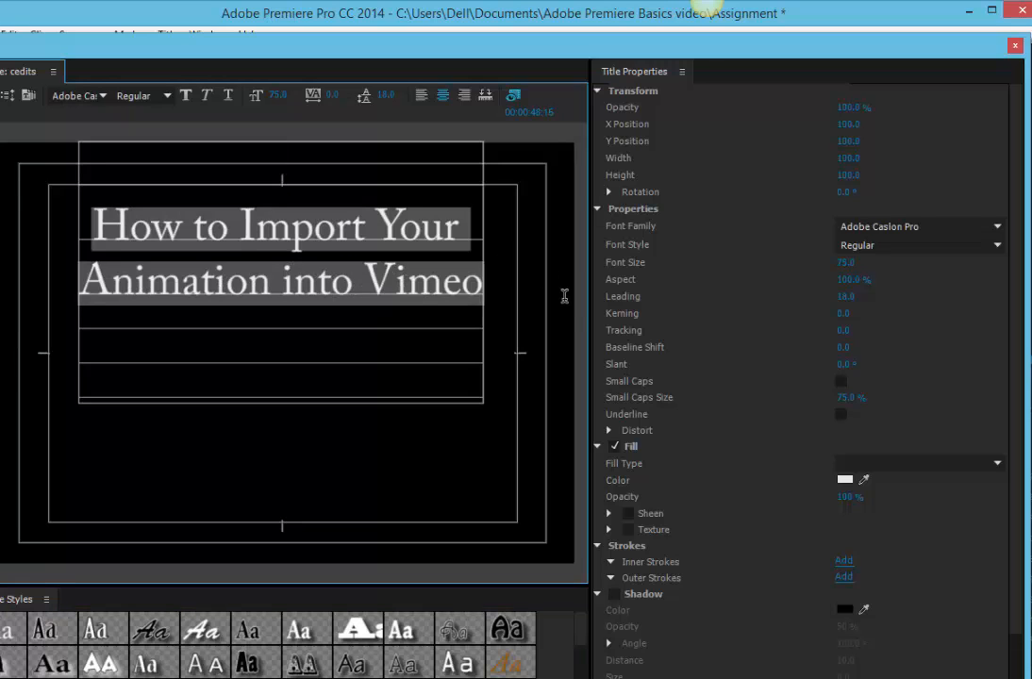
{"action": "left_click_drag", "start_coordinate": [279, 95], "coordinate": [236, 95]}
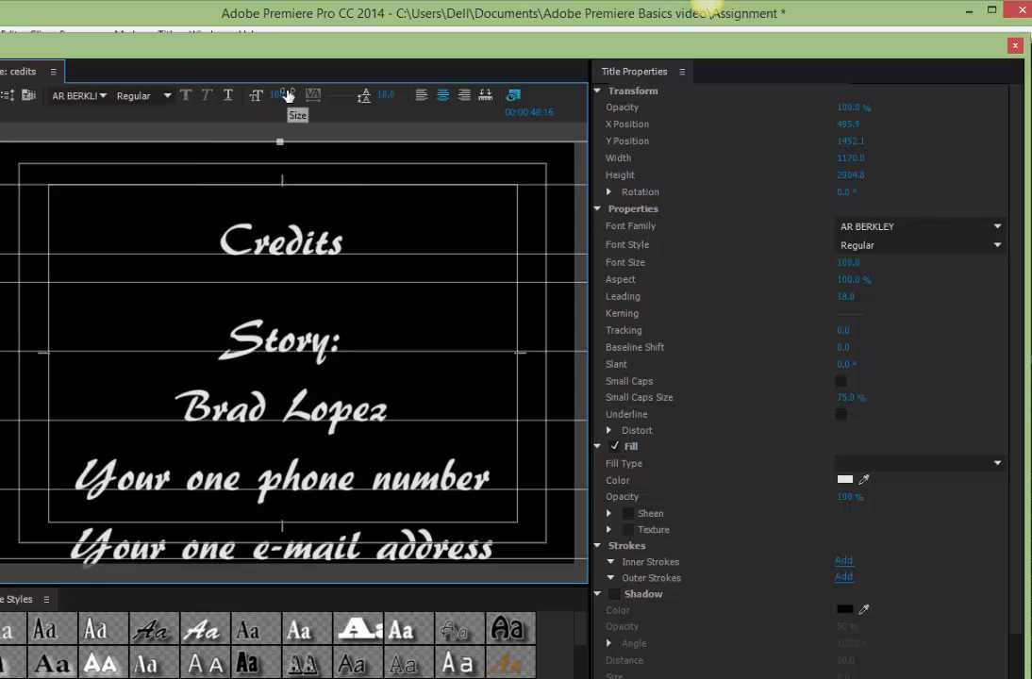
Set all of the credits text to Adobe Caslon Pro at font size 22.
{"action": "key", "text": "ctrl+a"}
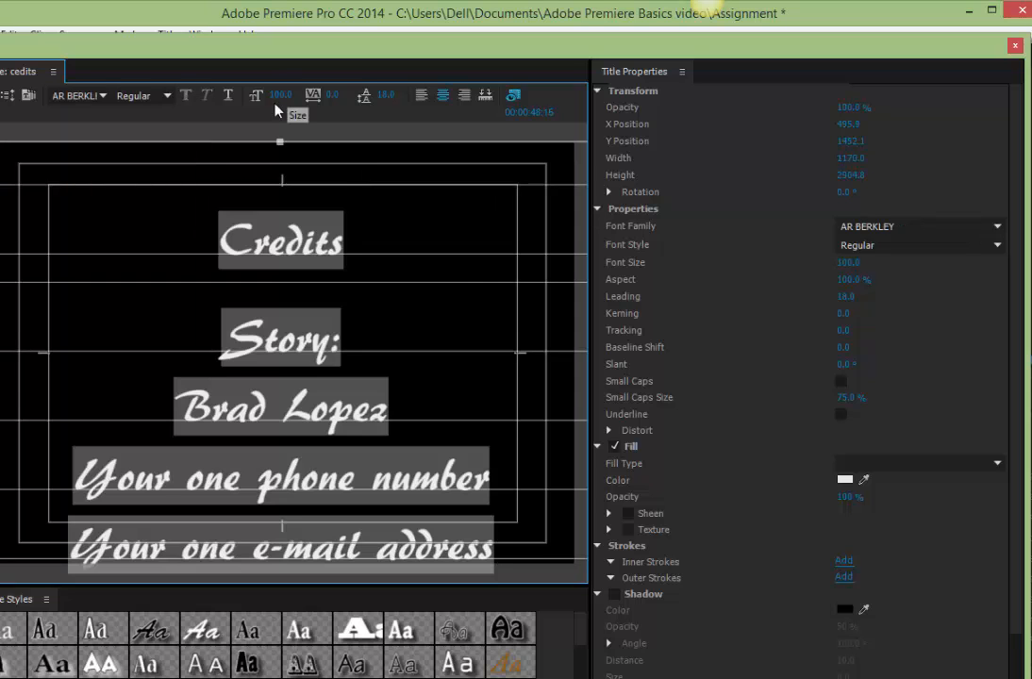
{"action": "left_click", "coordinate": [104, 96]}
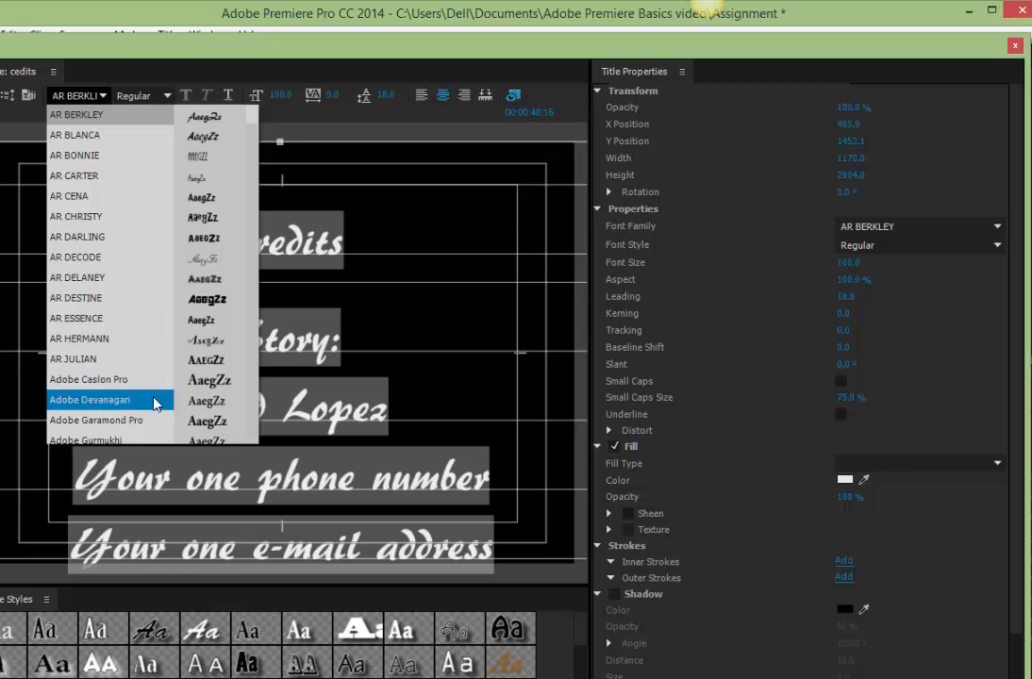
{"action": "left_click", "coordinate": [133, 378]}
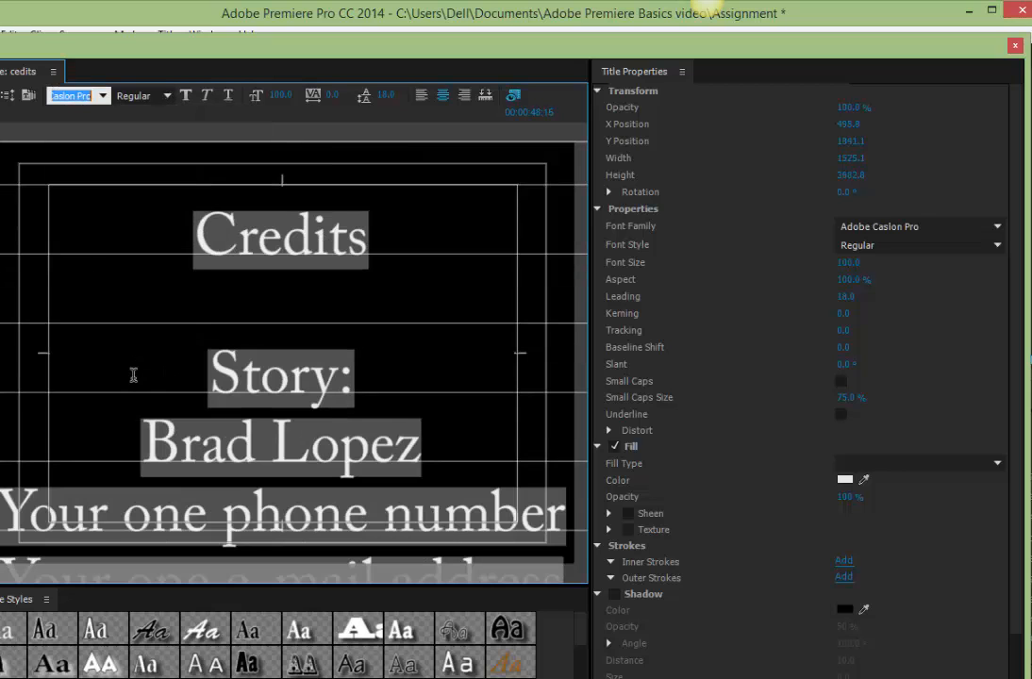
{"action": "left_click", "coordinate": [279, 95]}
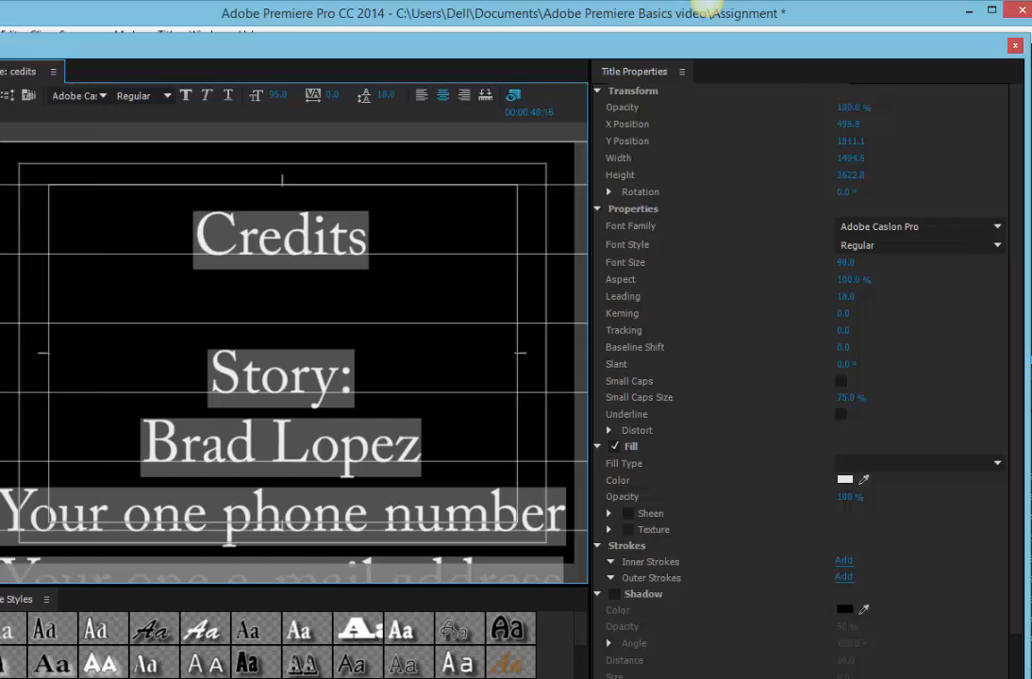
{"action": "type", "text": "25"}
{"action": "key", "text": "Return"}
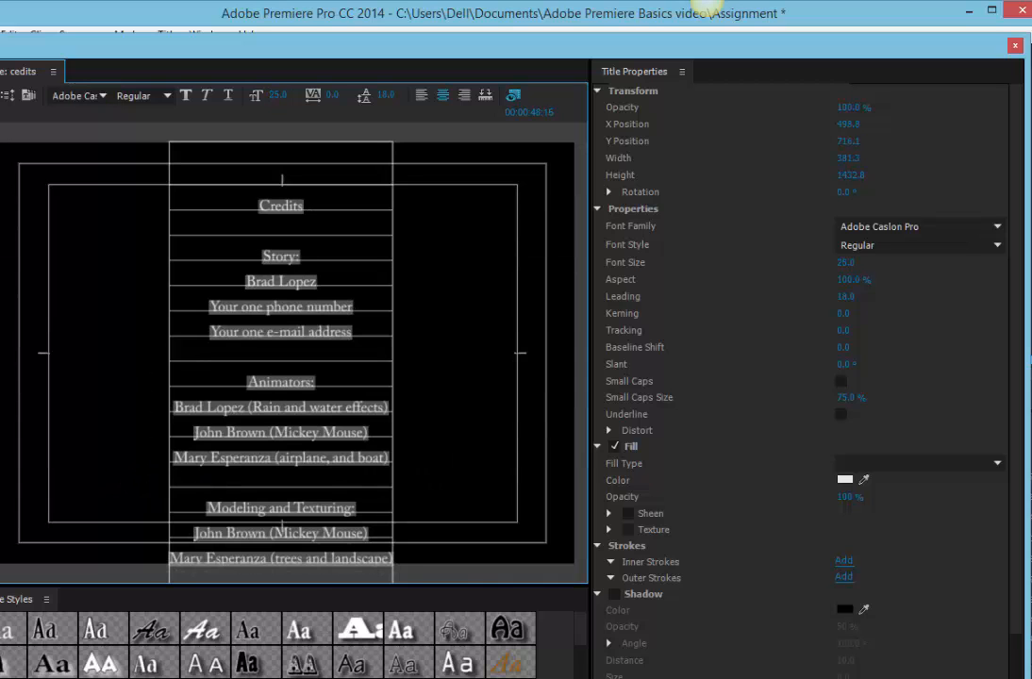
{"action": "left_click_drag", "start_coordinate": [278, 95], "coordinate": [276, 95]}
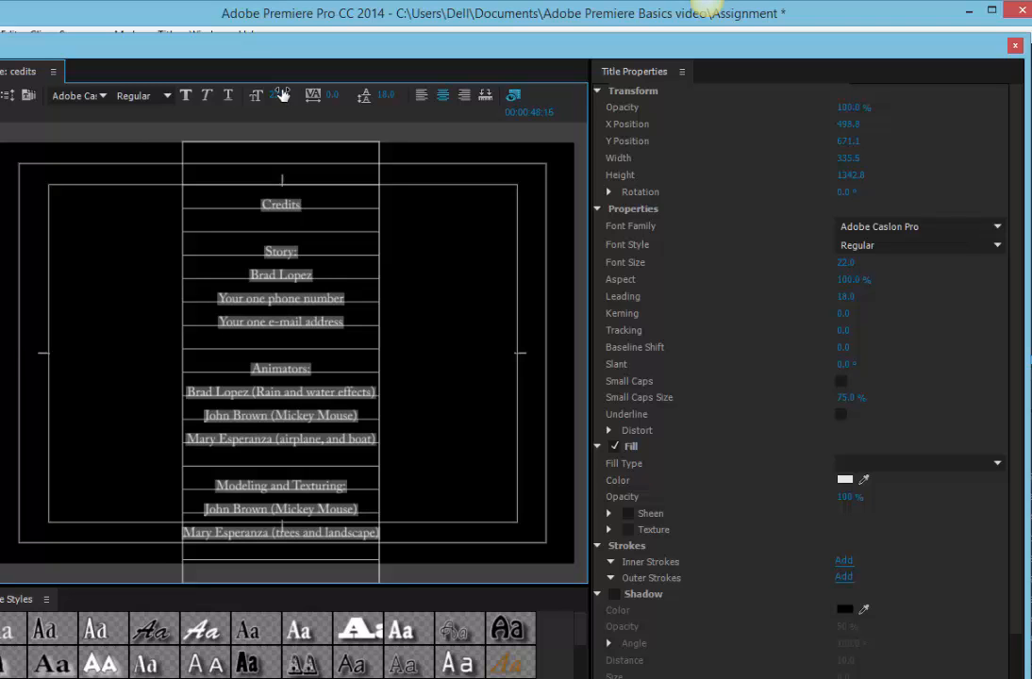
Reduce the credits text box to about 1323 high, move it up to about X 503, Y 642, and close the title editor.
{"action": "left_click_drag", "start_coordinate": [202, 47], "coordinate": [275, 45]}
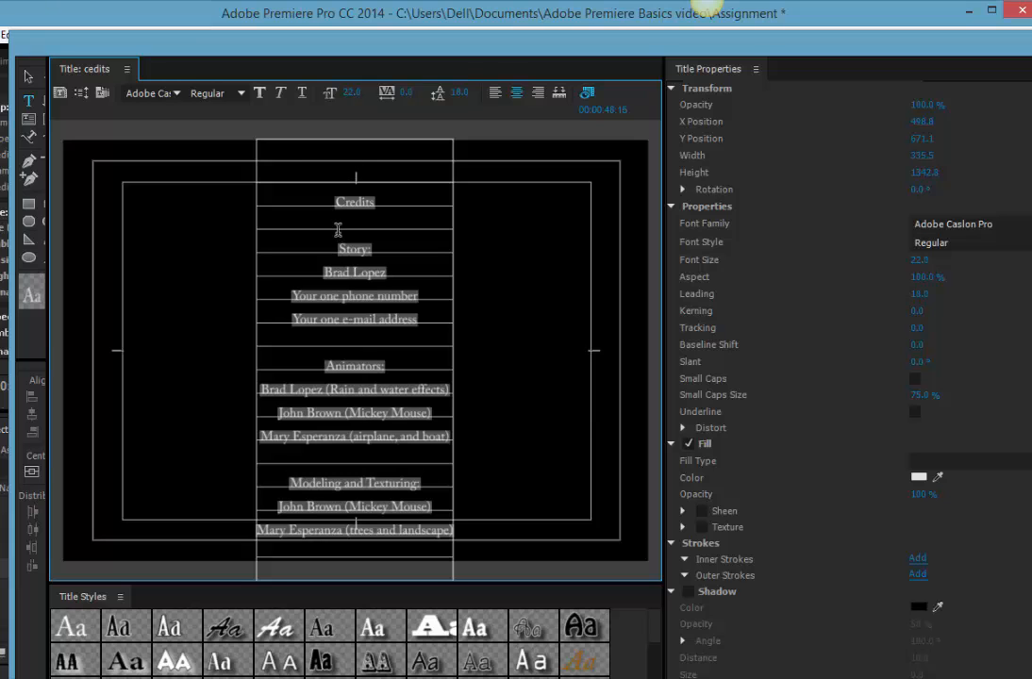
{"action": "left_click", "coordinate": [30, 81]}
{"action": "left_click", "coordinate": [294, 202]}
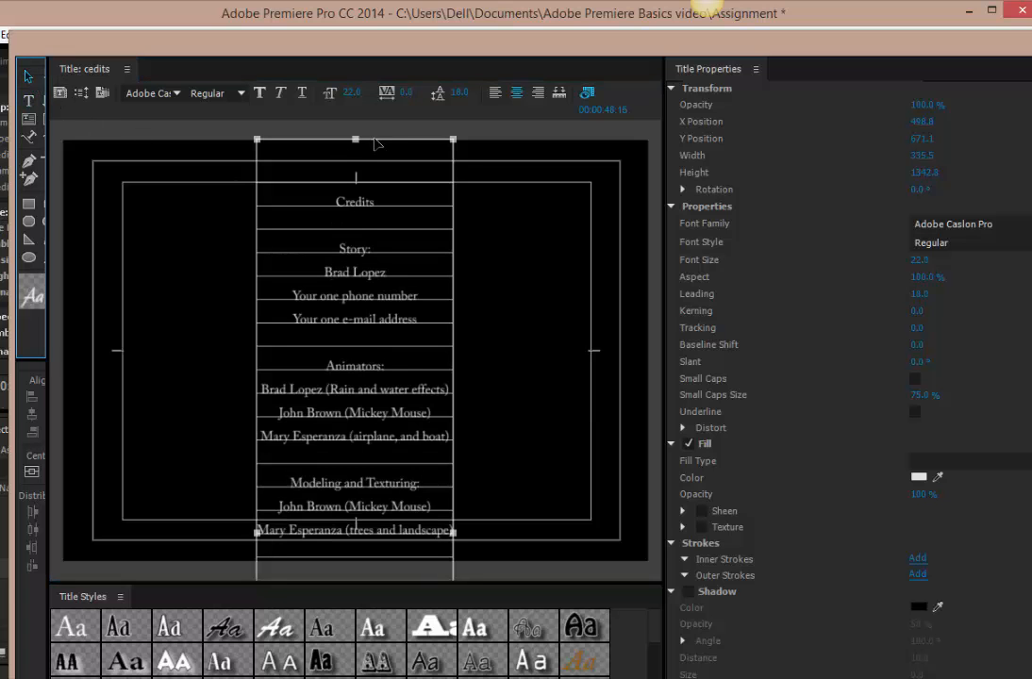
{"action": "left_click_drag", "start_coordinate": [356, 141], "coordinate": [356, 152]}
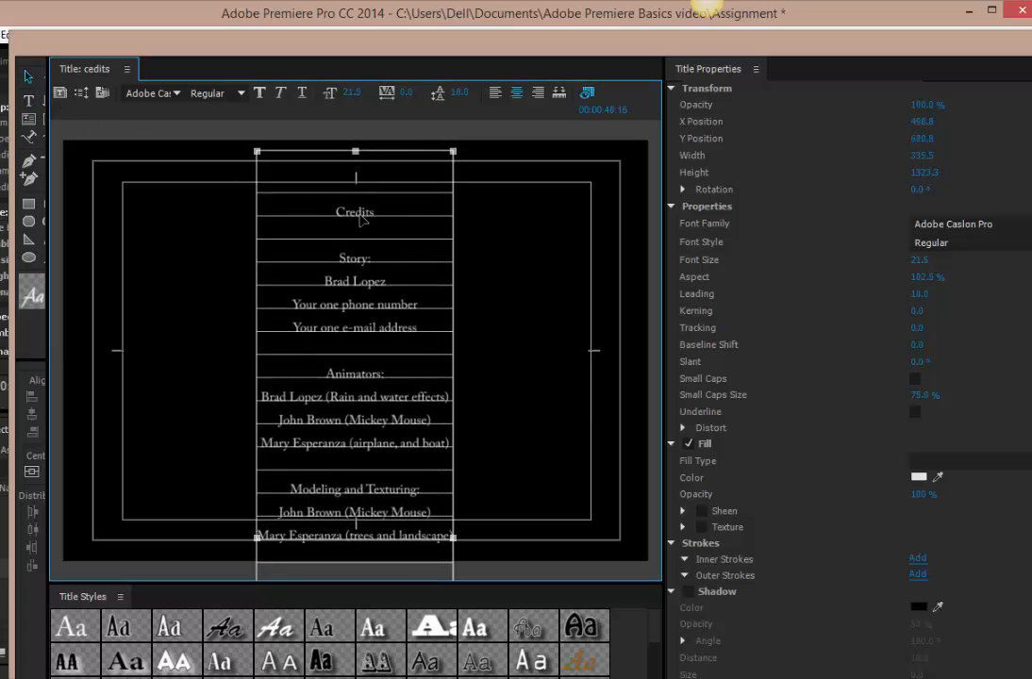
{"action": "left_click_drag", "start_coordinate": [363, 218], "coordinate": [366, 196]}
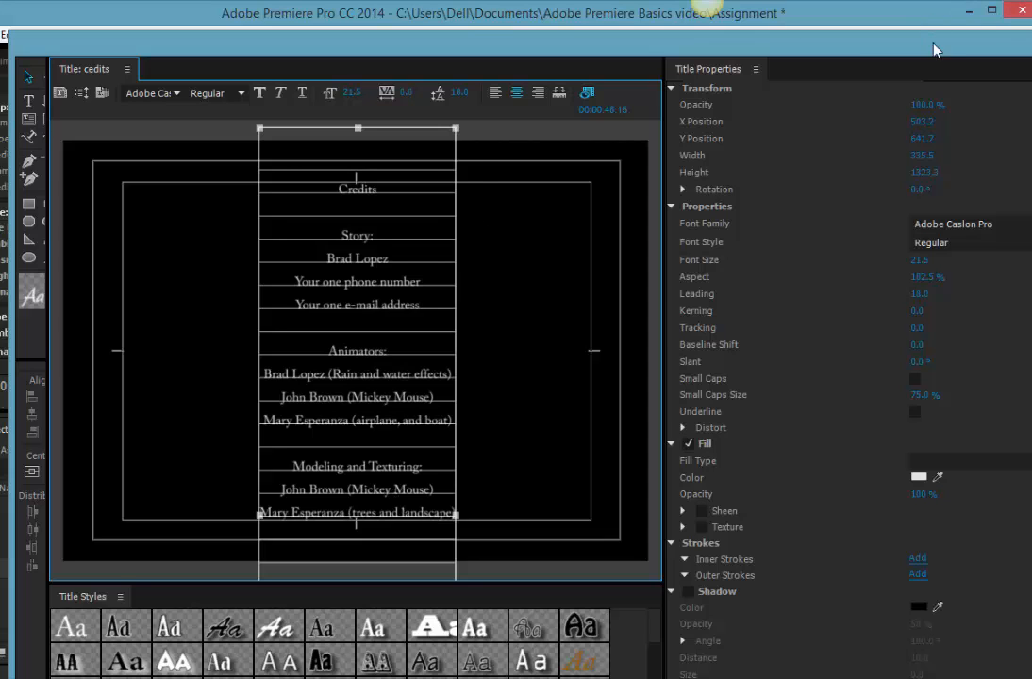
{"action": "left_click_drag", "start_coordinate": [934, 49], "coordinate": [821, 52]}
{"action": "left_click", "coordinate": [974, 45]}
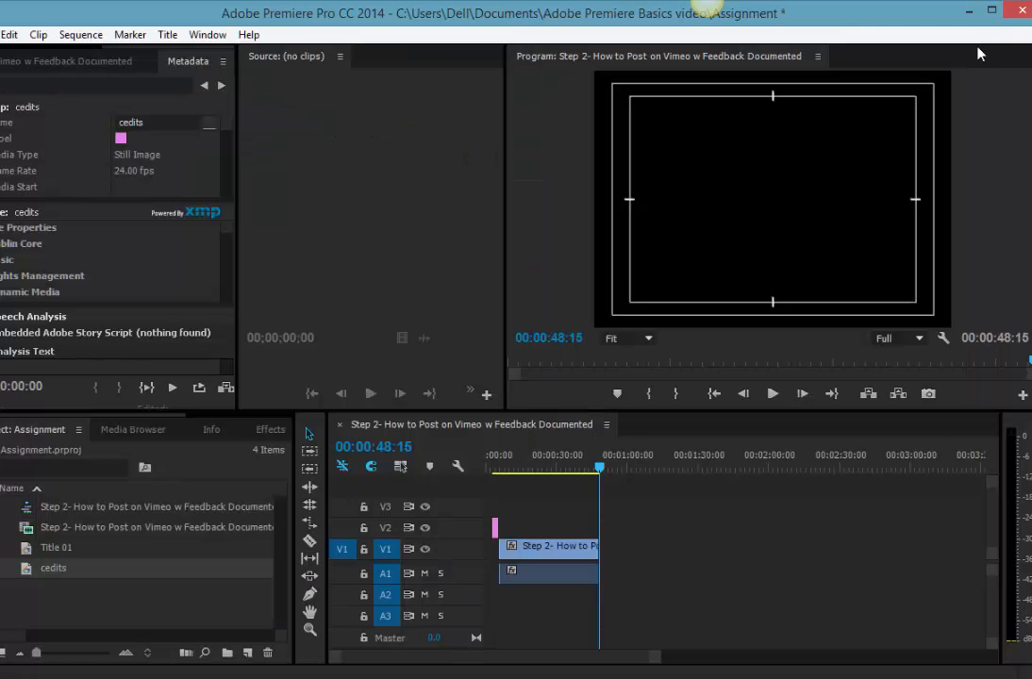
Place the cedits title on track V2 at the end of the video clip and check its text in the title editor.
{"action": "left_click_drag", "start_coordinate": [27, 569], "coordinate": [615, 550]}
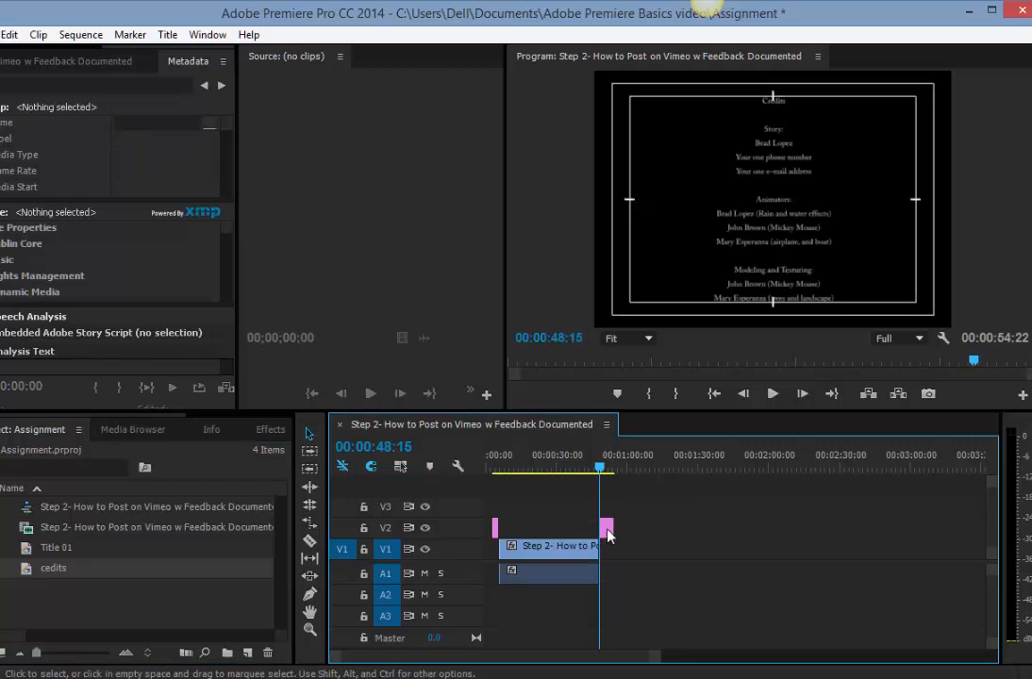
{"action": "double_click", "coordinate": [611, 546]}
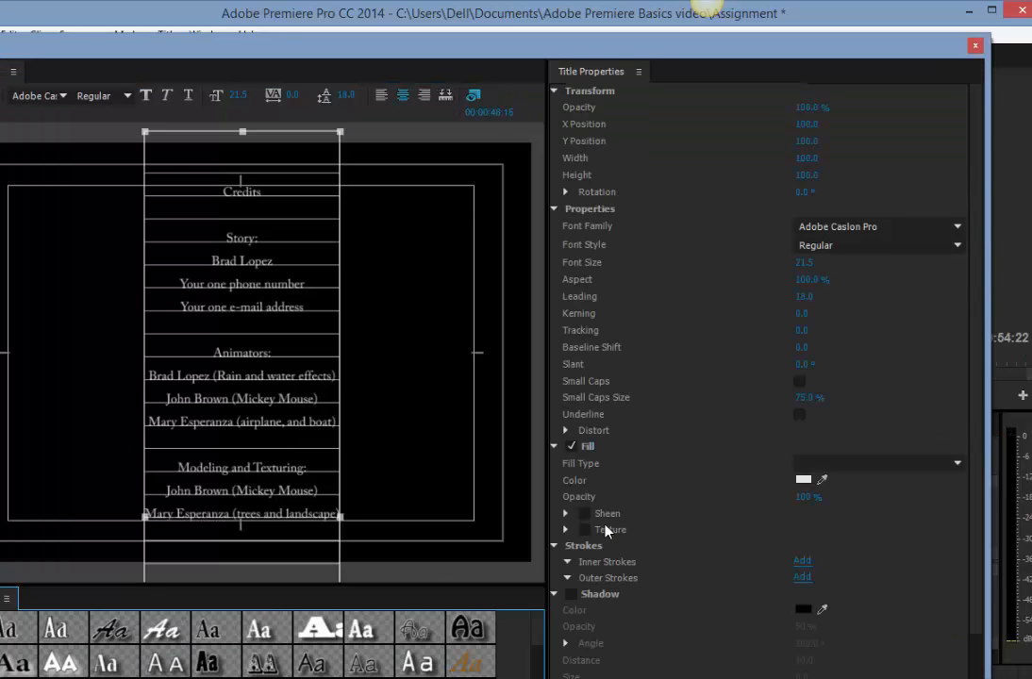
{"action": "left_click", "coordinate": [979, 47]}
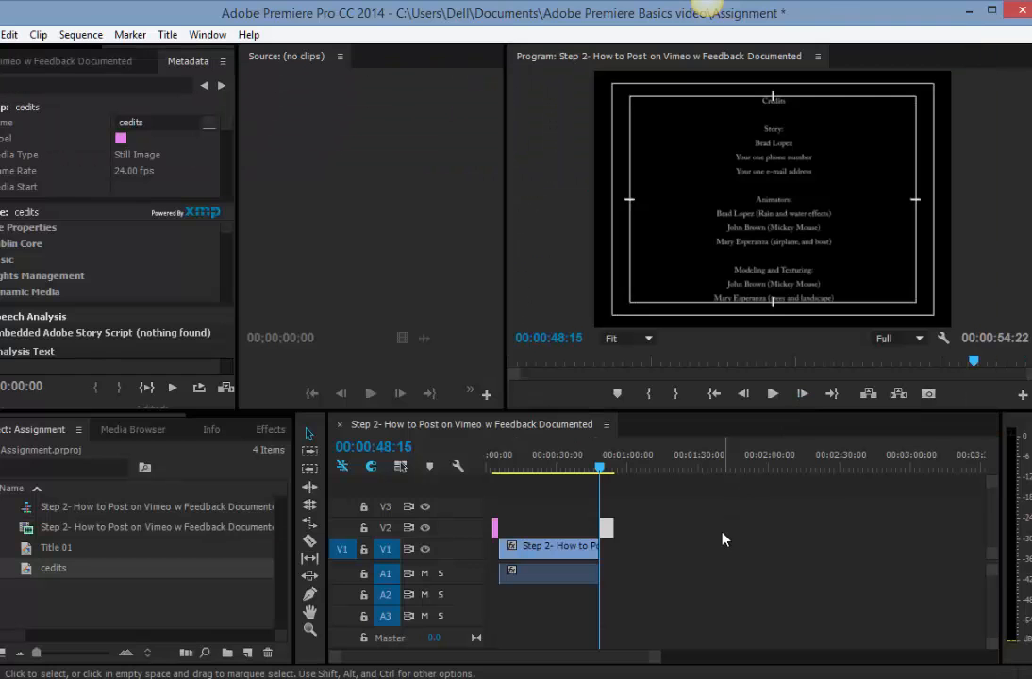
Check the credits clip's duration in its Speed/Duration settings.
{"action": "right_click", "coordinate": [608, 541]}
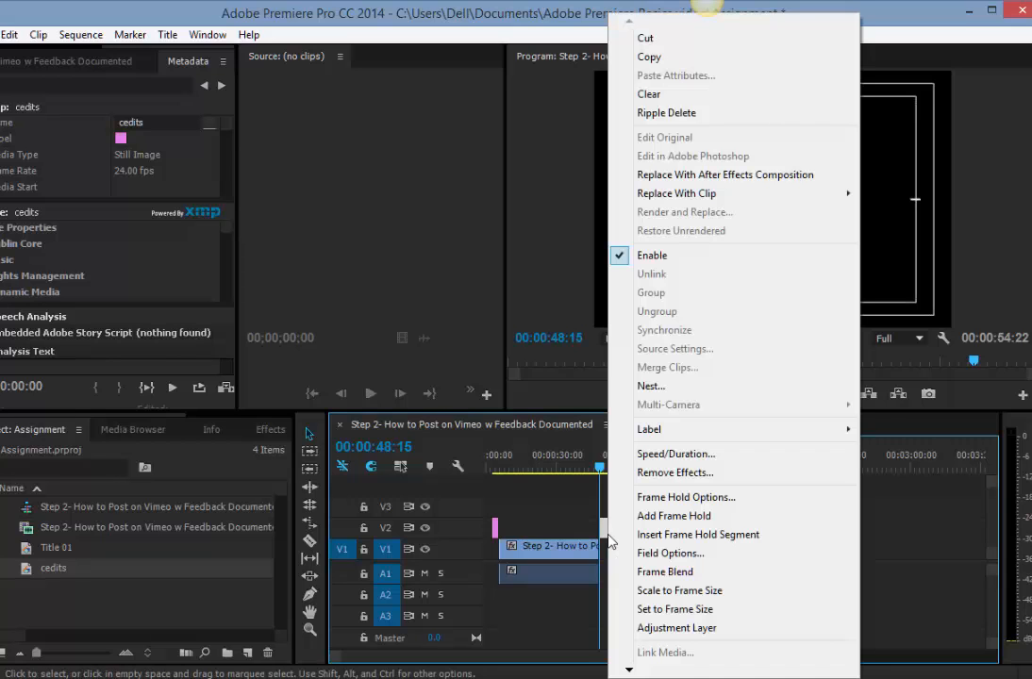
{"action": "left_click", "coordinate": [670, 454]}
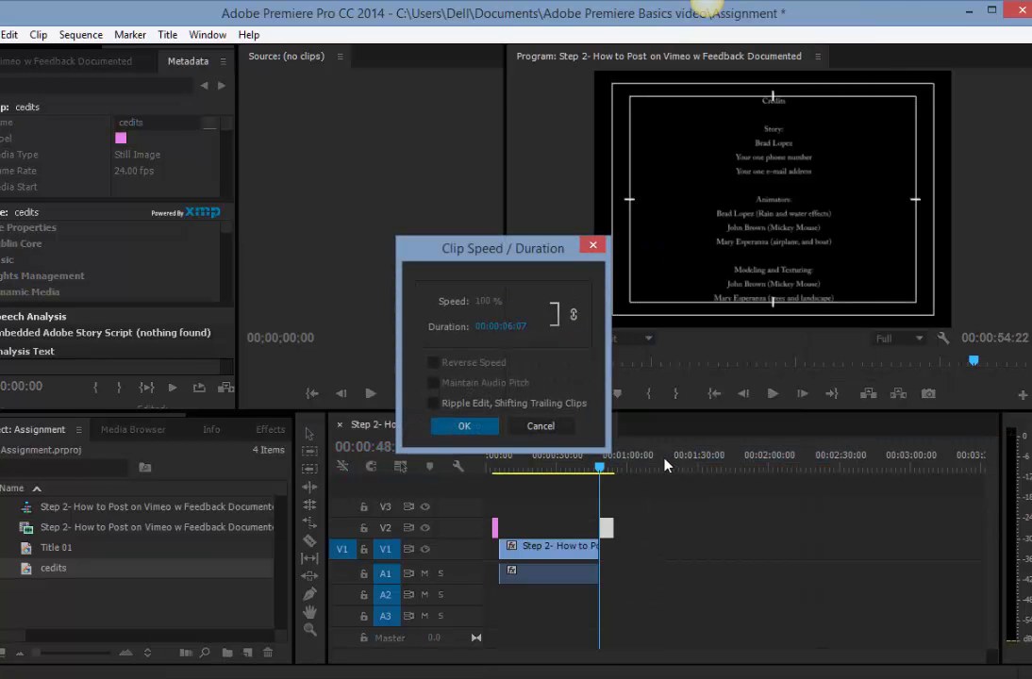
{"action": "left_click", "coordinate": [464, 426]}
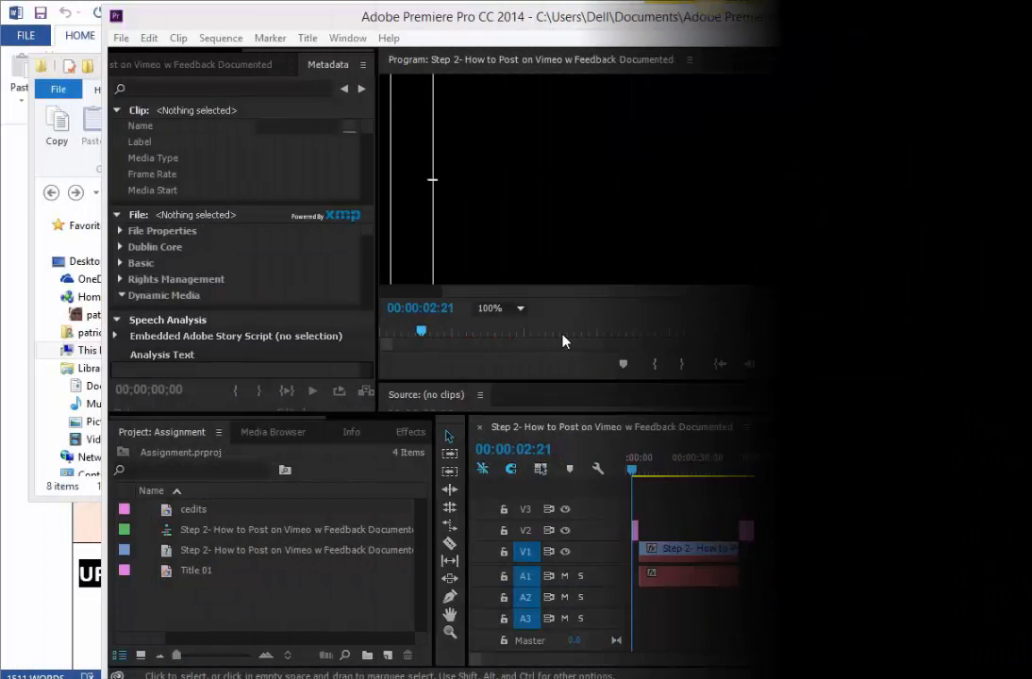
Make the sequence timeline active and open its media export settings, accepting the offline material warning.
{"action": "left_click", "coordinate": [120, 38]}
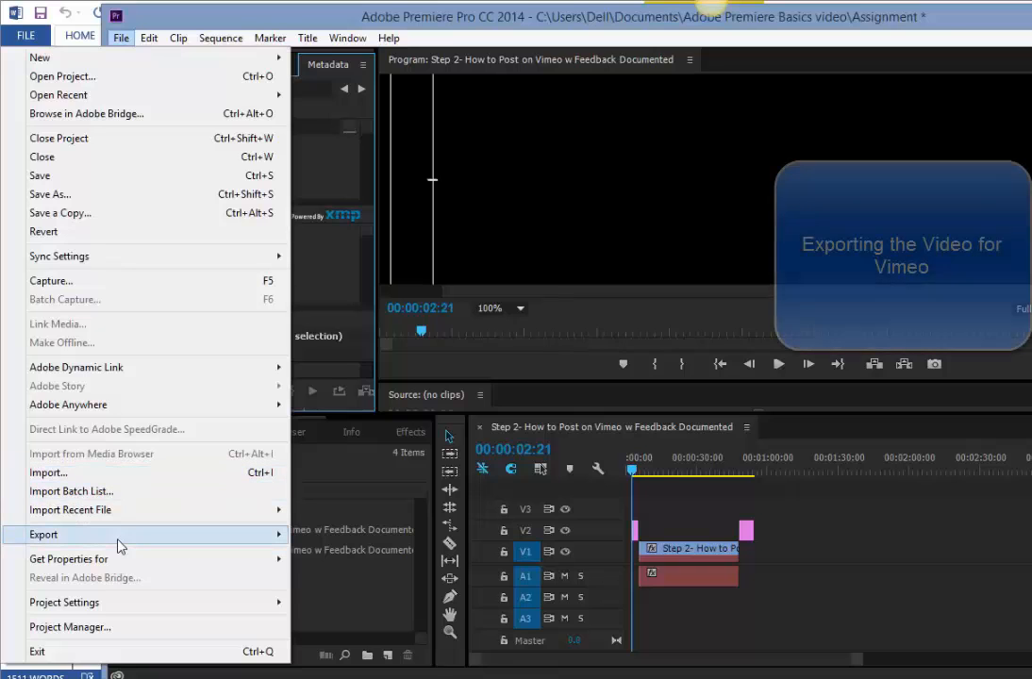
{"action": "mouse_move", "coordinate": [118, 545]}
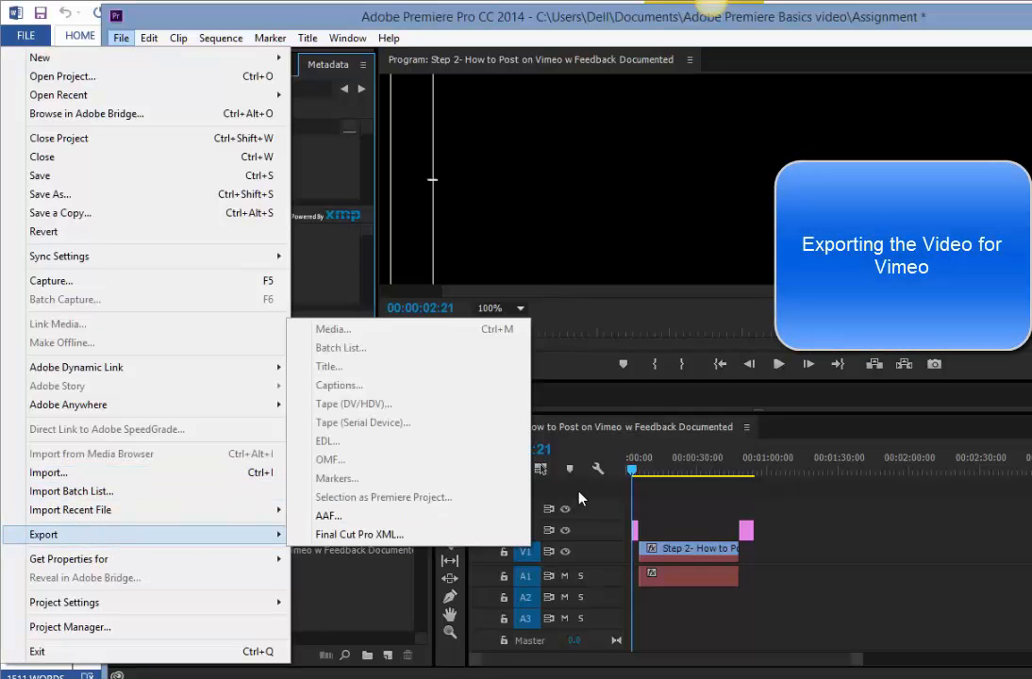
{"action": "left_click", "coordinate": [664, 535]}
{"action": "left_click", "coordinate": [122, 39]}
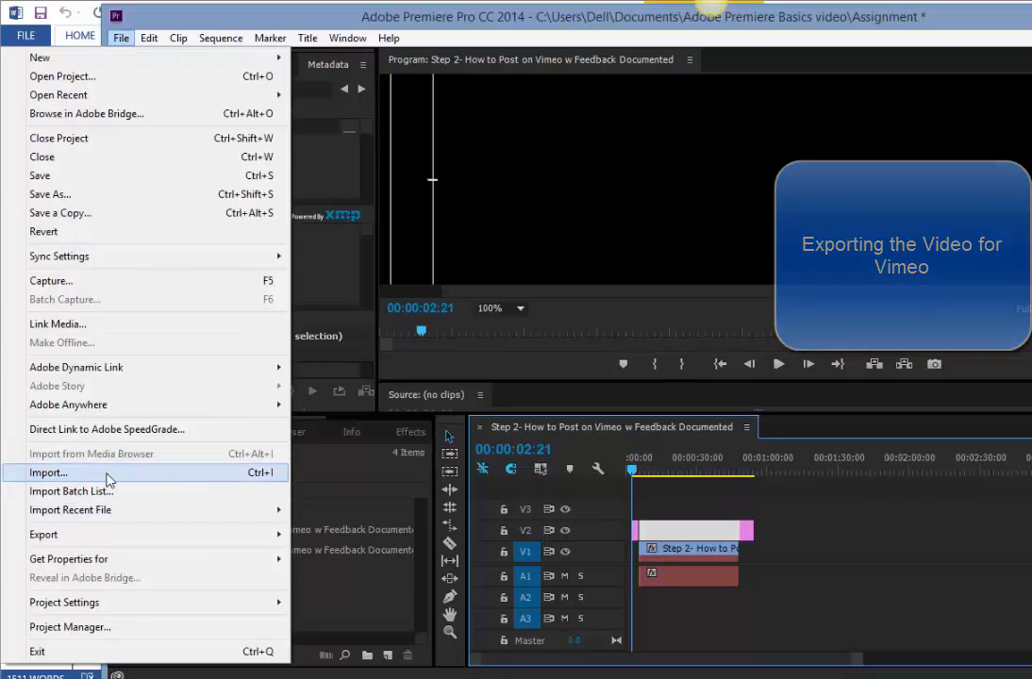
{"action": "mouse_move", "coordinate": [109, 543]}
{"action": "left_click", "coordinate": [319, 325]}
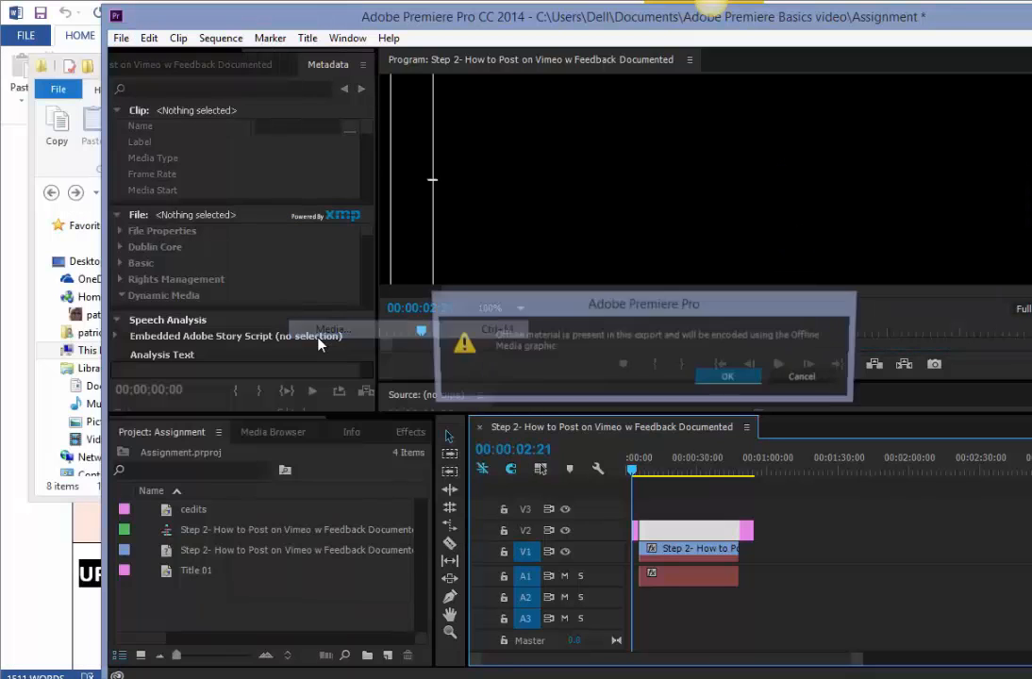
{"action": "left_click", "coordinate": [730, 377]}
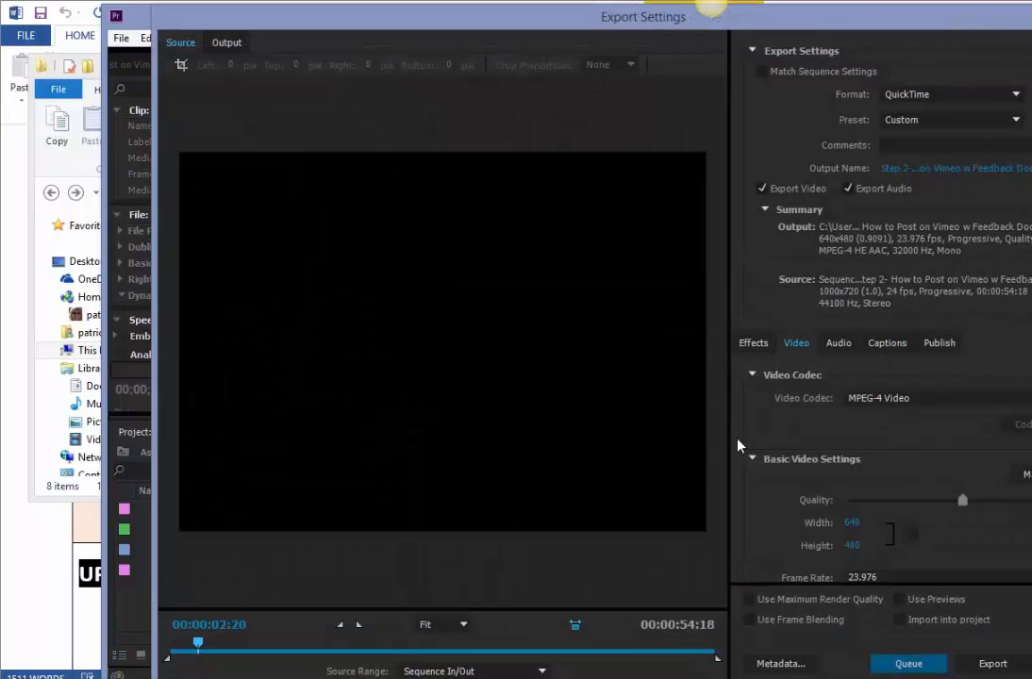
{"action": "left_click_drag", "start_coordinate": [904, 21], "coordinate": [764, 28]}
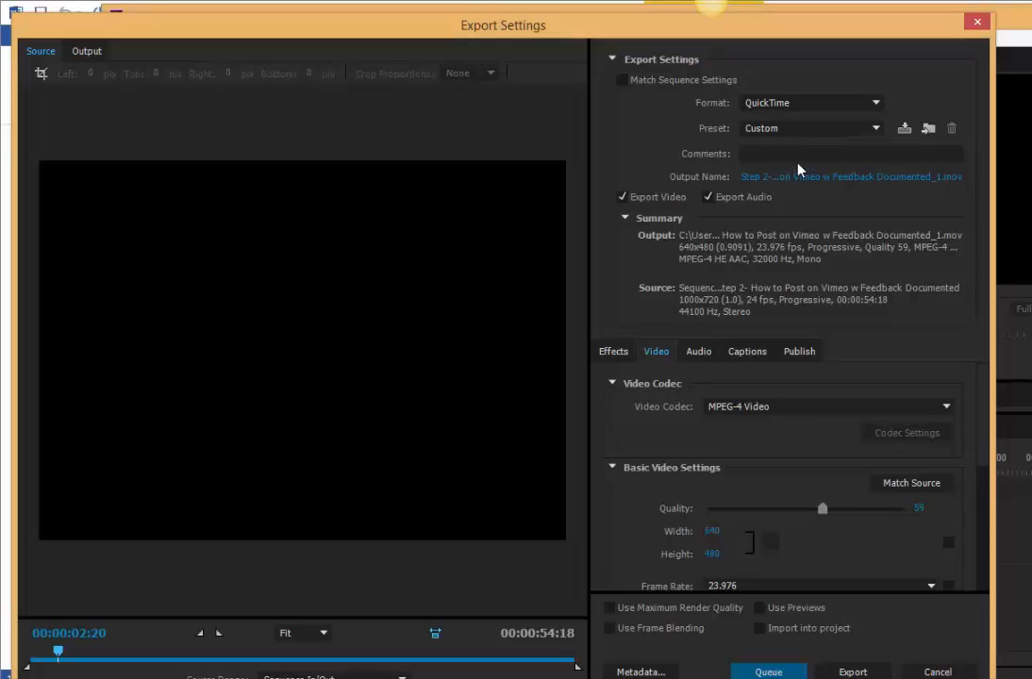
Export the sequence with the Custom preset, the MPEG-4 HE AAC audio codec and a 32000 Hz sample rate.
{"action": "left_click", "coordinate": [801, 130]}
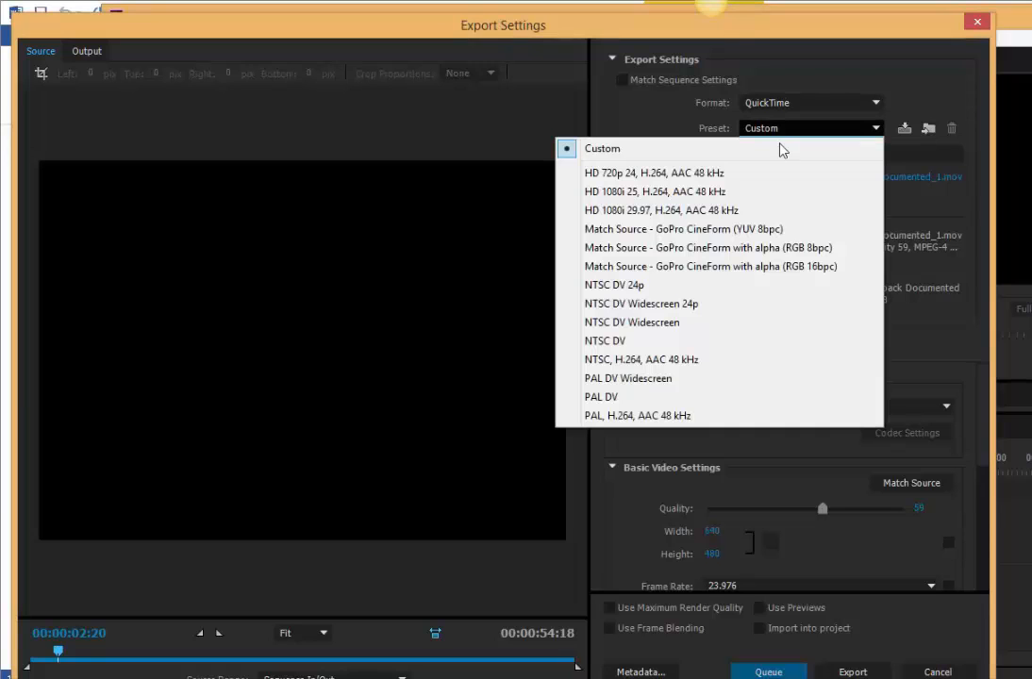
{"action": "left_click", "coordinate": [772, 150]}
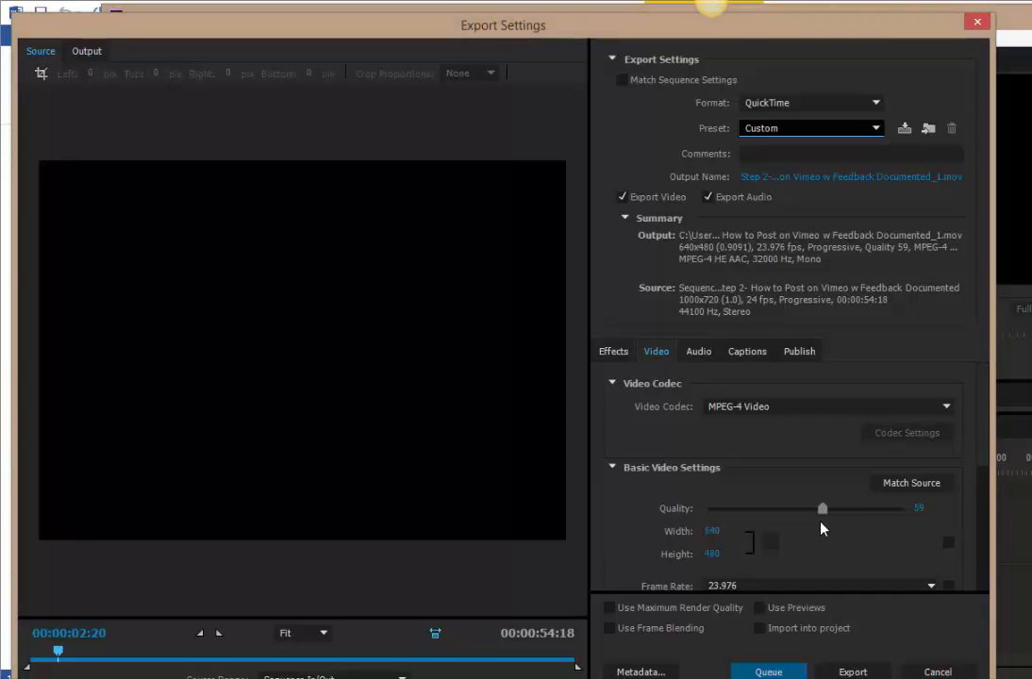
{"action": "left_click", "coordinate": [699, 352]}
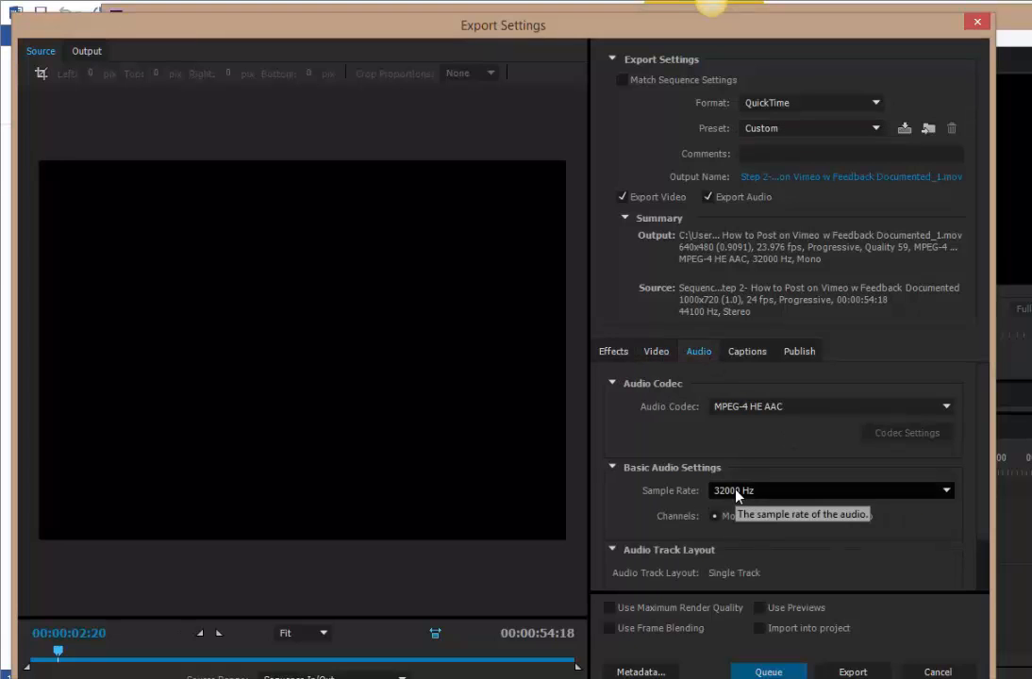
{"action": "left_click", "coordinate": [739, 411]}
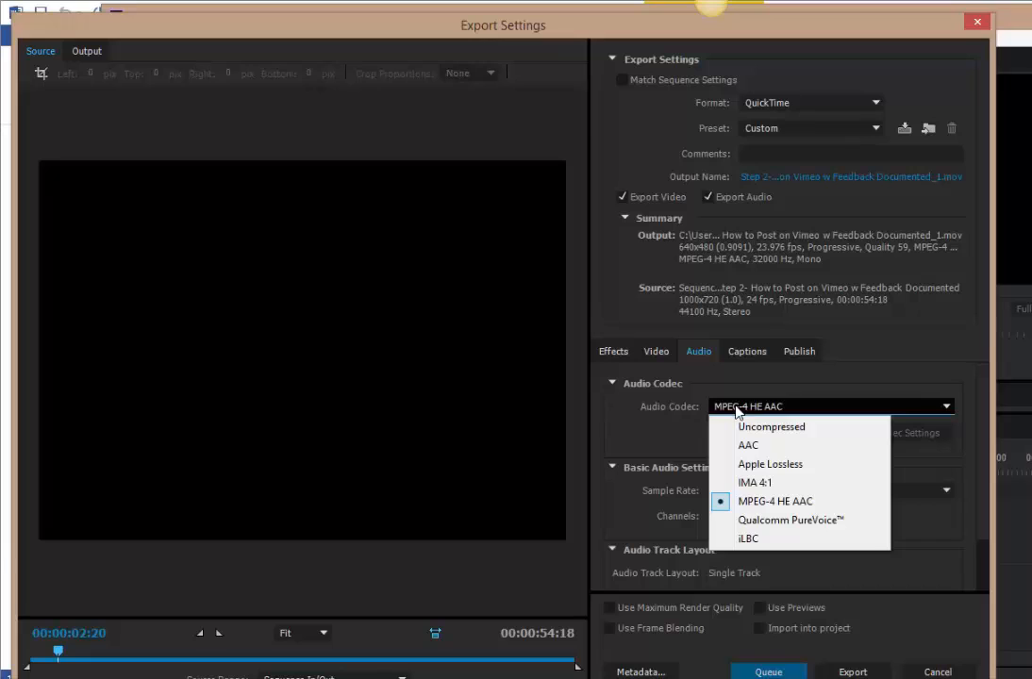
{"action": "left_click", "coordinate": [752, 501]}
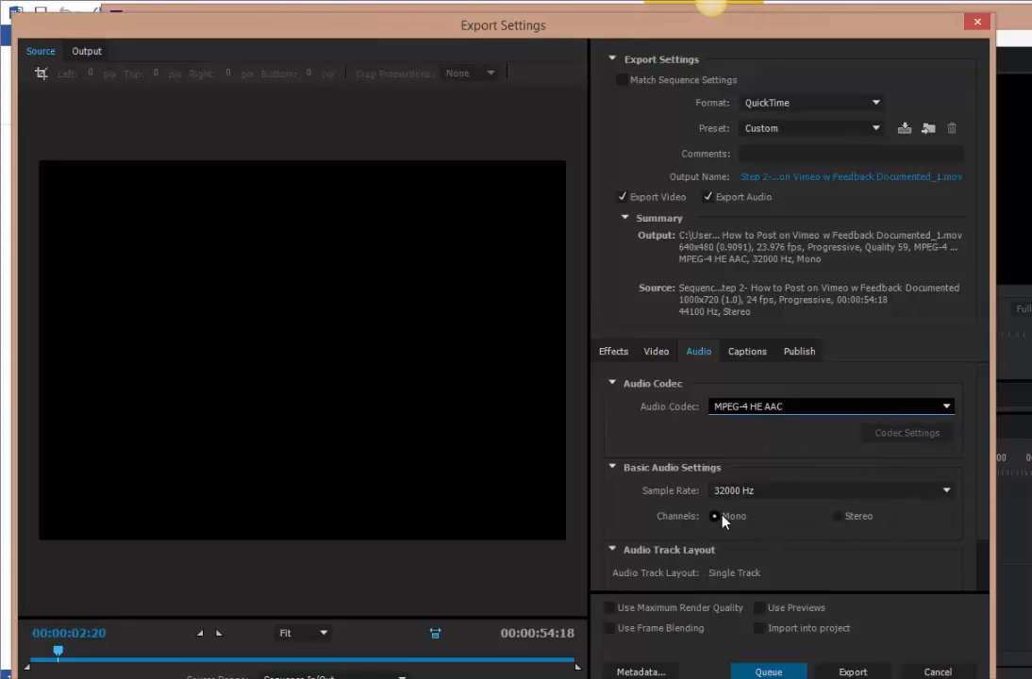
{"action": "left_click", "coordinate": [746, 492]}
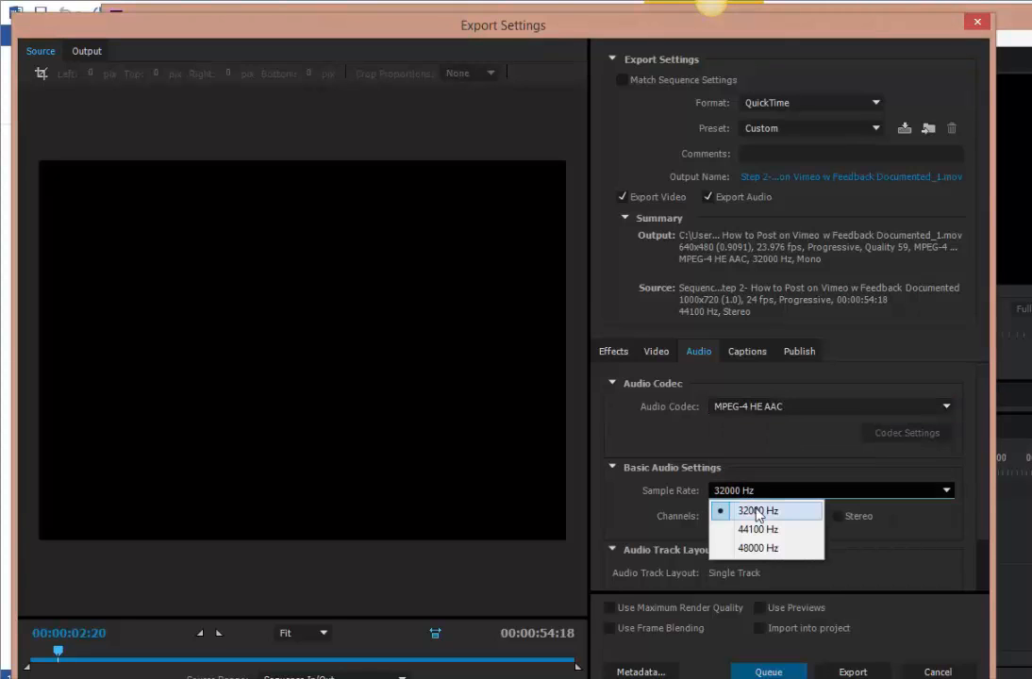
{"action": "left_click", "coordinate": [752, 510]}
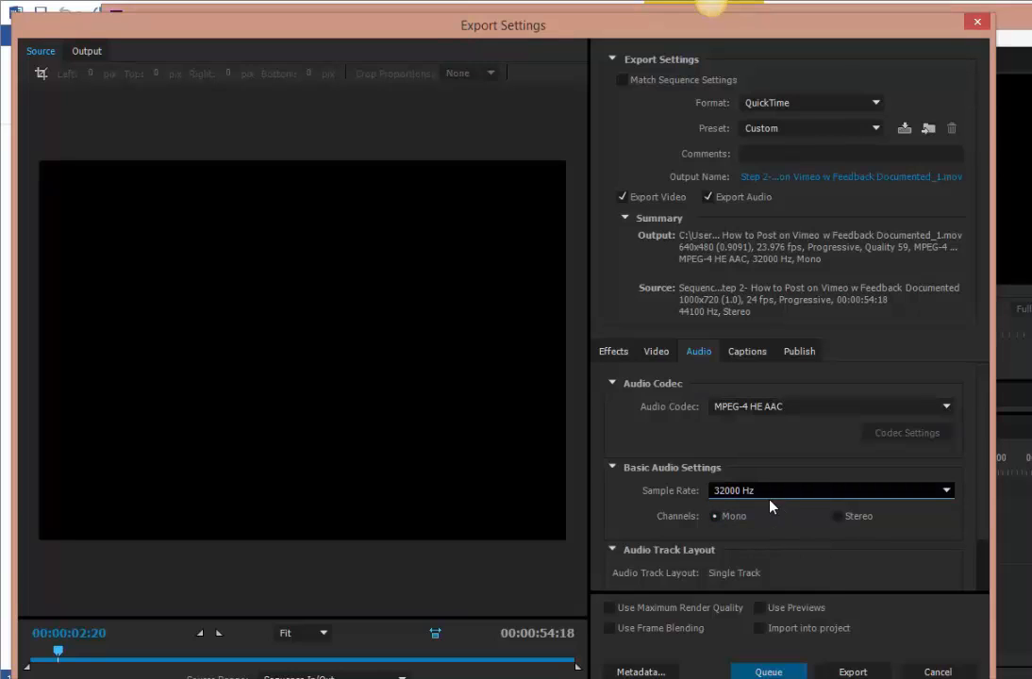
{"action": "left_click", "coordinate": [852, 672]}
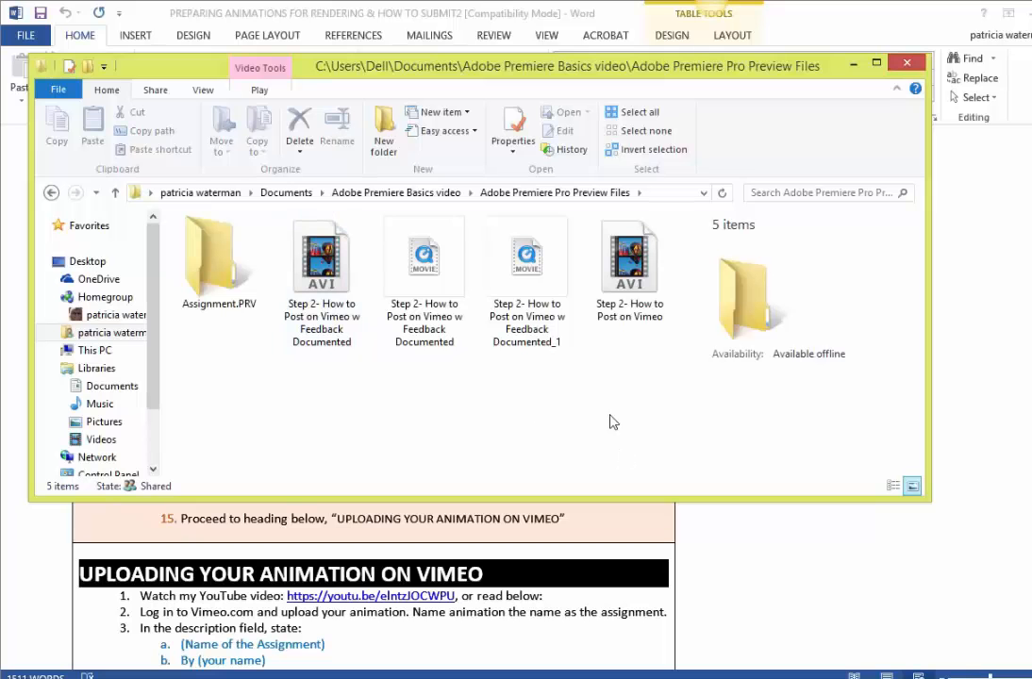
Open the QuickTime movie "Step 2- How to Post on Vimeo w Feedback Documented" from the preview files folder and play it.
{"action": "right_click", "coordinate": [456, 273]}
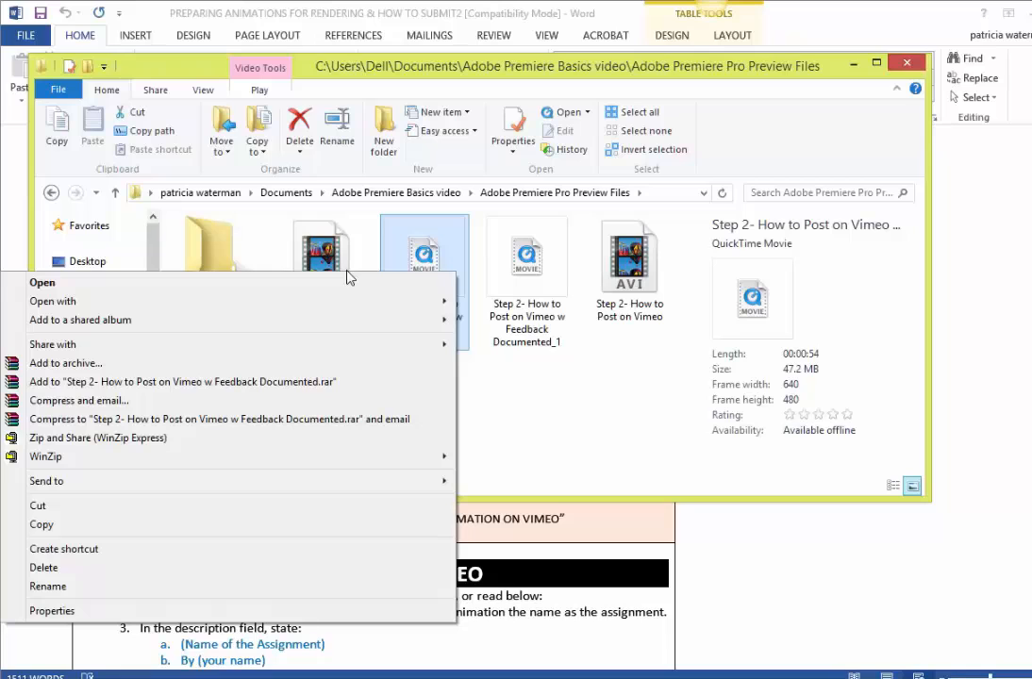
{"action": "left_click", "coordinate": [278, 284]}
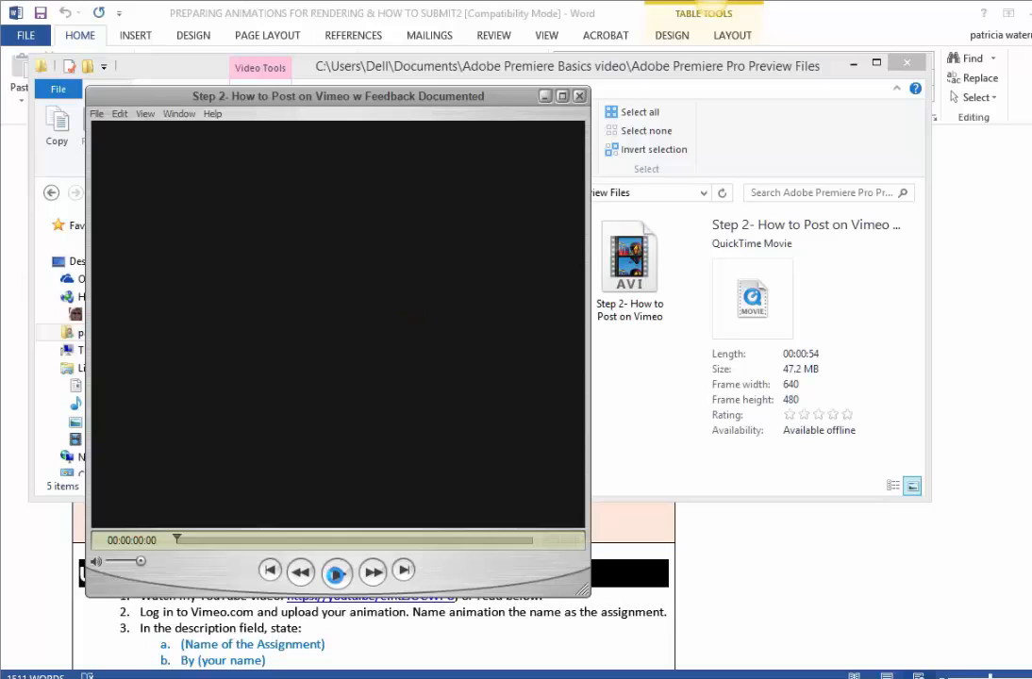
{"action": "left_click", "coordinate": [336, 572]}
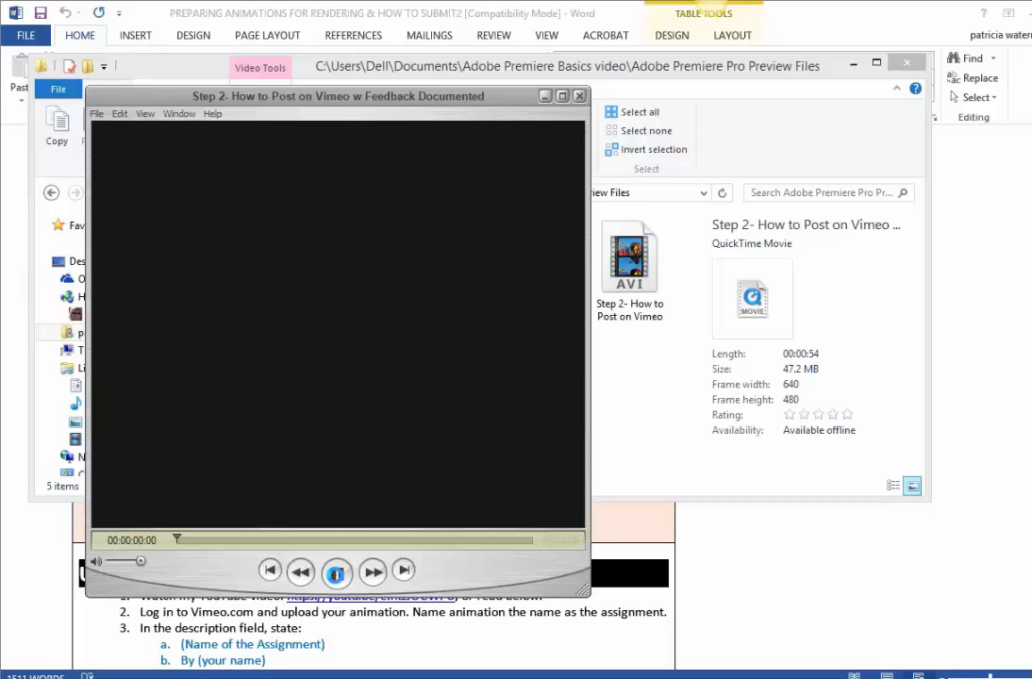